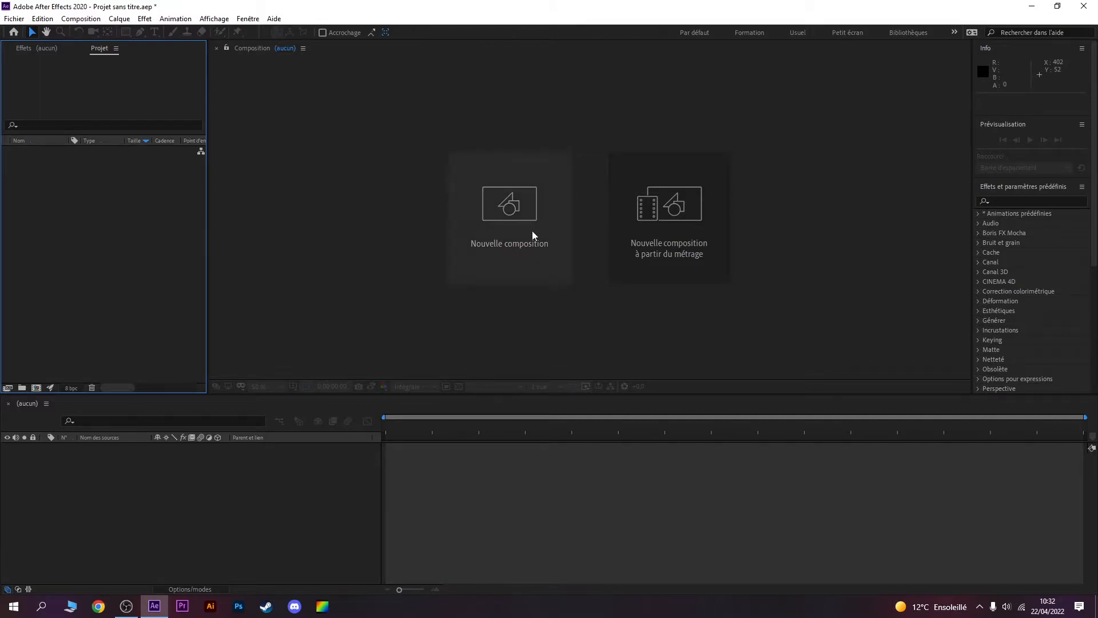
Step: Create a 1920 x 1080 composition at 60 fps, lasting 10 seconds, with its resolution set to Un demi
{"action": "left_click", "coordinate": [554, 246]}
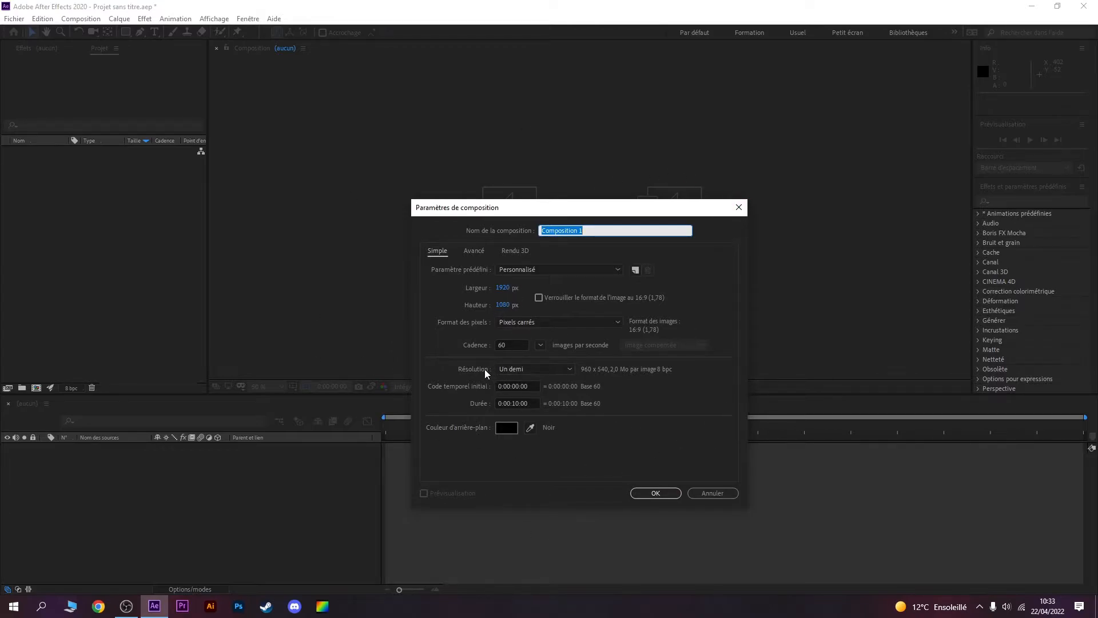
{"action": "left_click", "coordinate": [510, 369]}
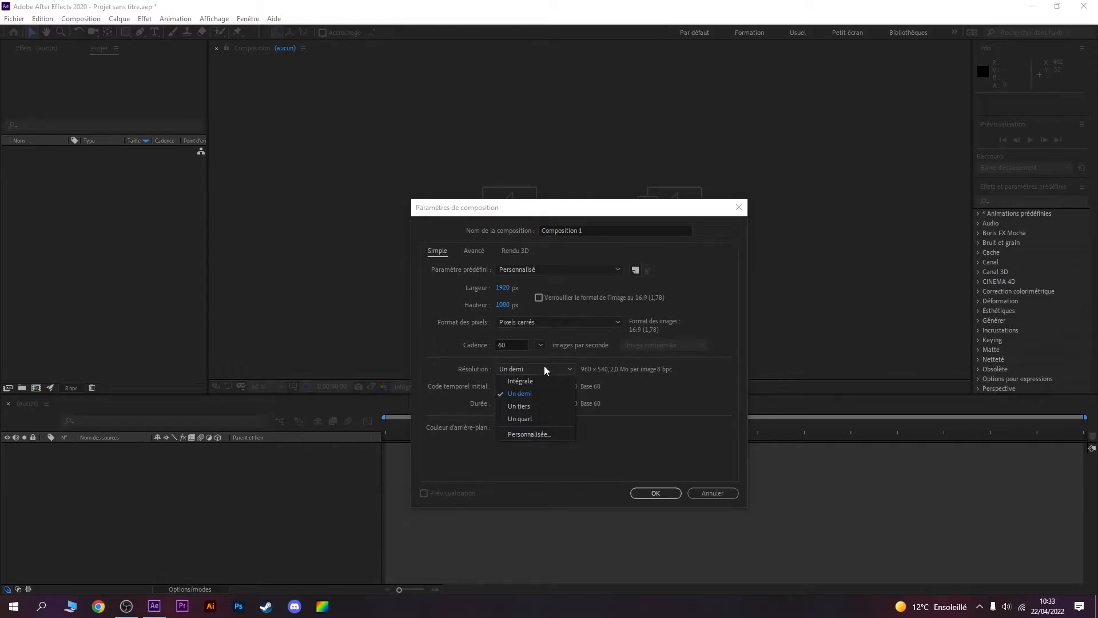
{"action": "left_click", "coordinate": [541, 370]}
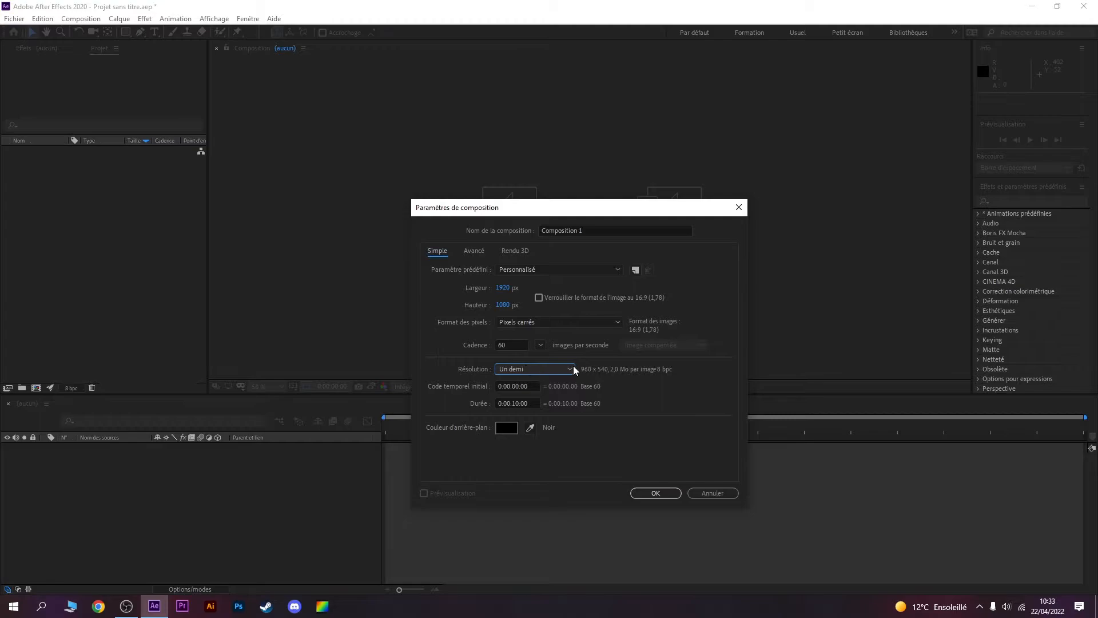
{"action": "left_click", "coordinate": [536, 370]}
{"action": "left_click", "coordinate": [514, 393]}
{"action": "left_click", "coordinate": [632, 495]}
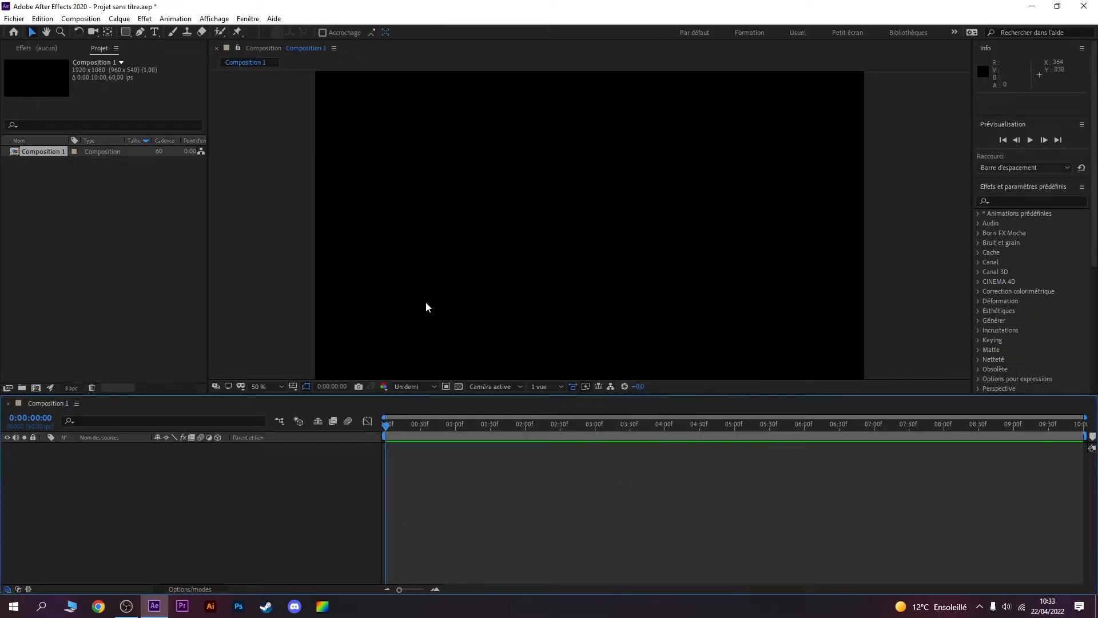
Step: Draw a rectangle filled with dark blue 04699D that extends past all four edges of the composition frame
{"action": "key", "text": "comma"}
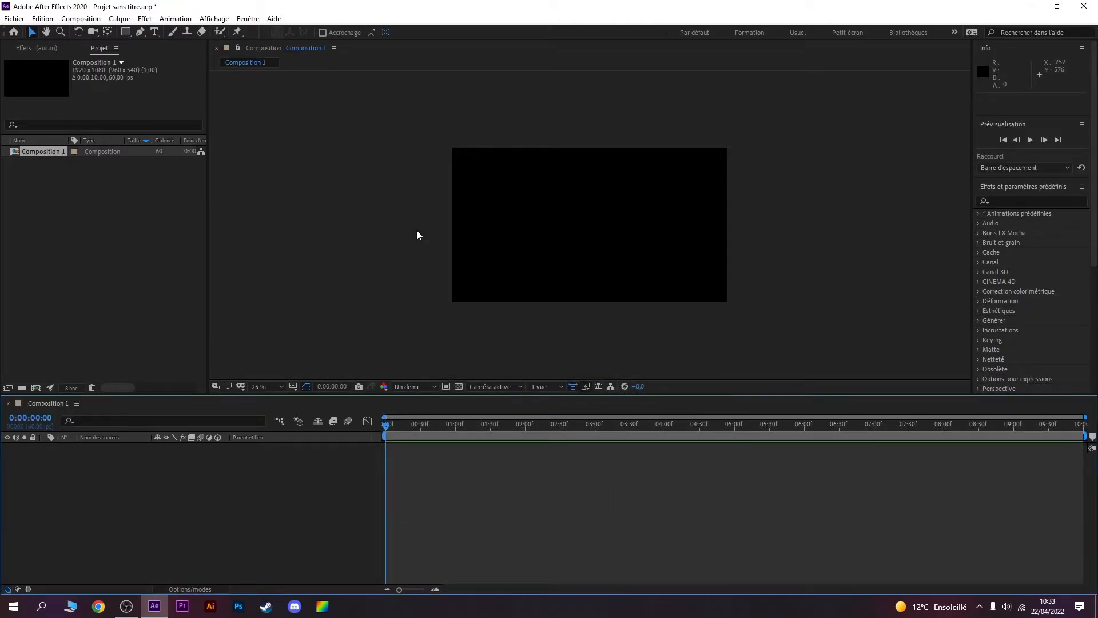
{"action": "left_click", "coordinate": [127, 32]}
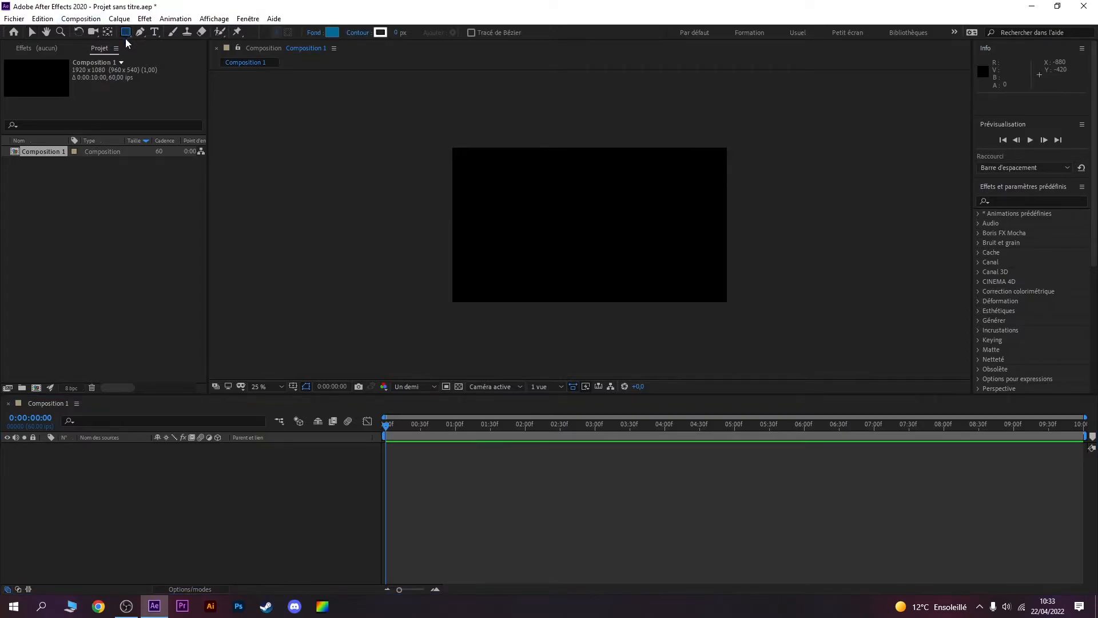
{"action": "left_click", "coordinate": [332, 32]}
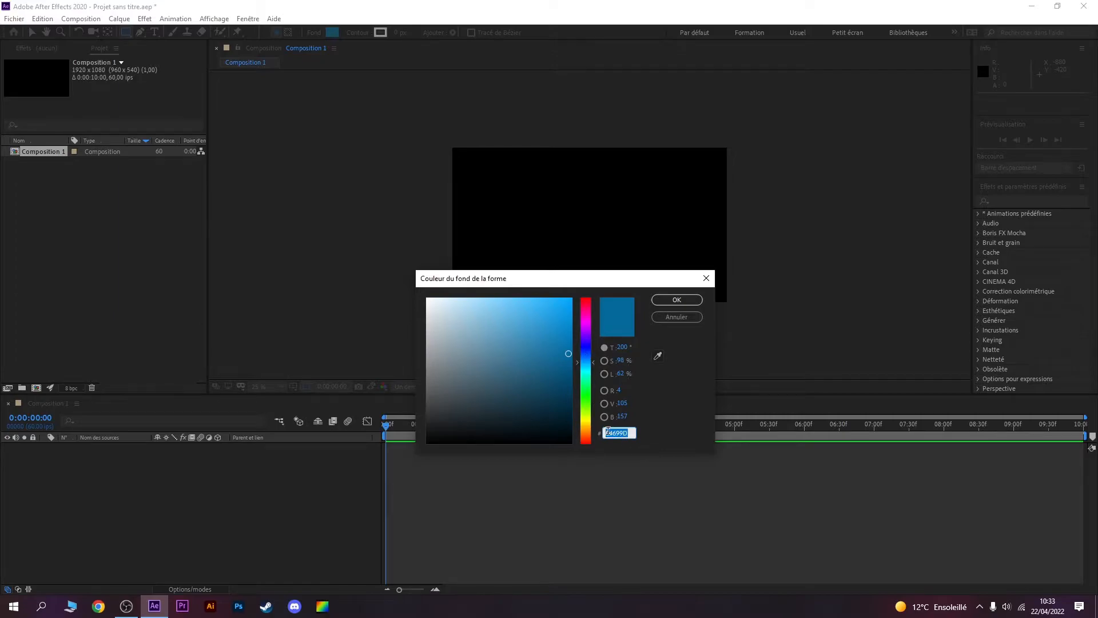
{"action": "left_click", "coordinate": [631, 433]}
{"action": "left_click", "coordinate": [670, 300]}
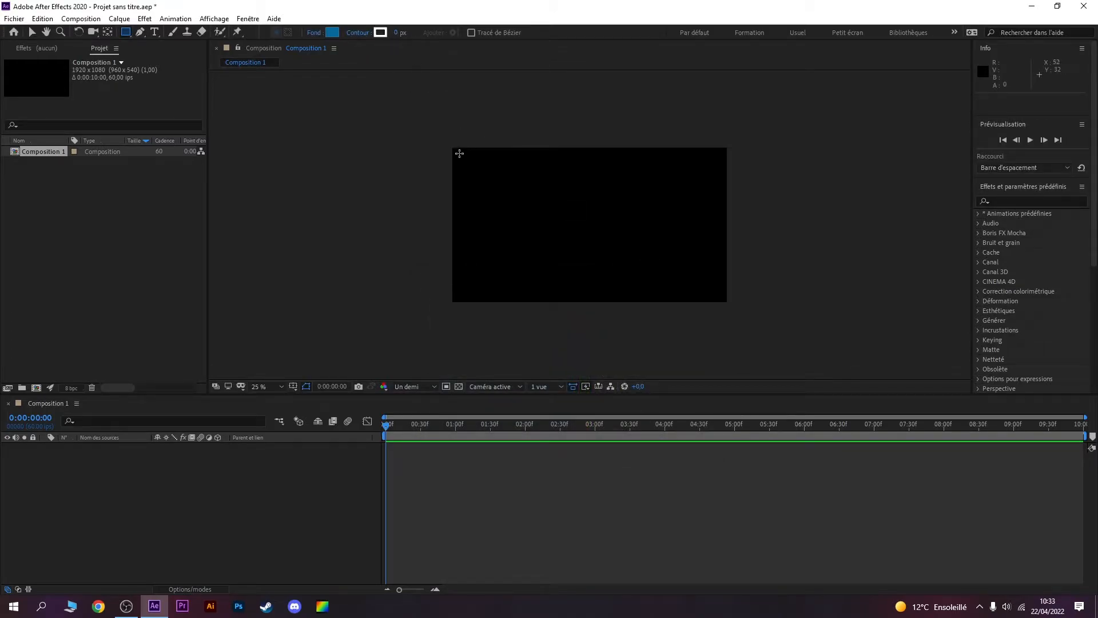
{"action": "left_click_drag", "start_coordinate": [421, 127], "coordinate": [754, 334]}
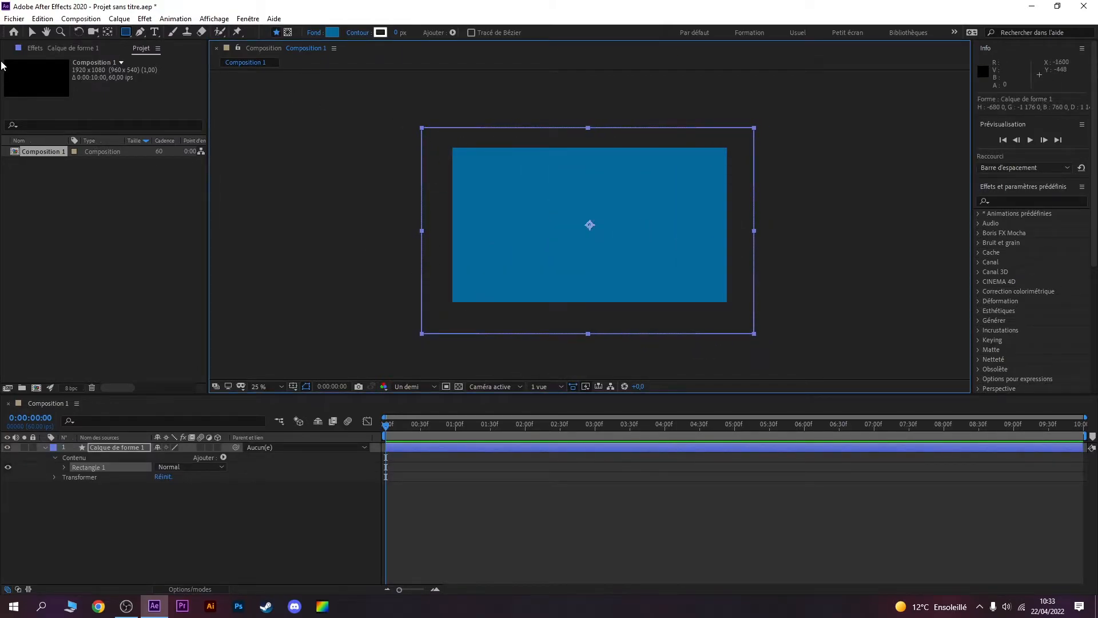
Step: Rotate the blue rectangle's layer to 135° so that it lies diagonally across the frame
{"action": "left_click", "coordinate": [78, 31]}
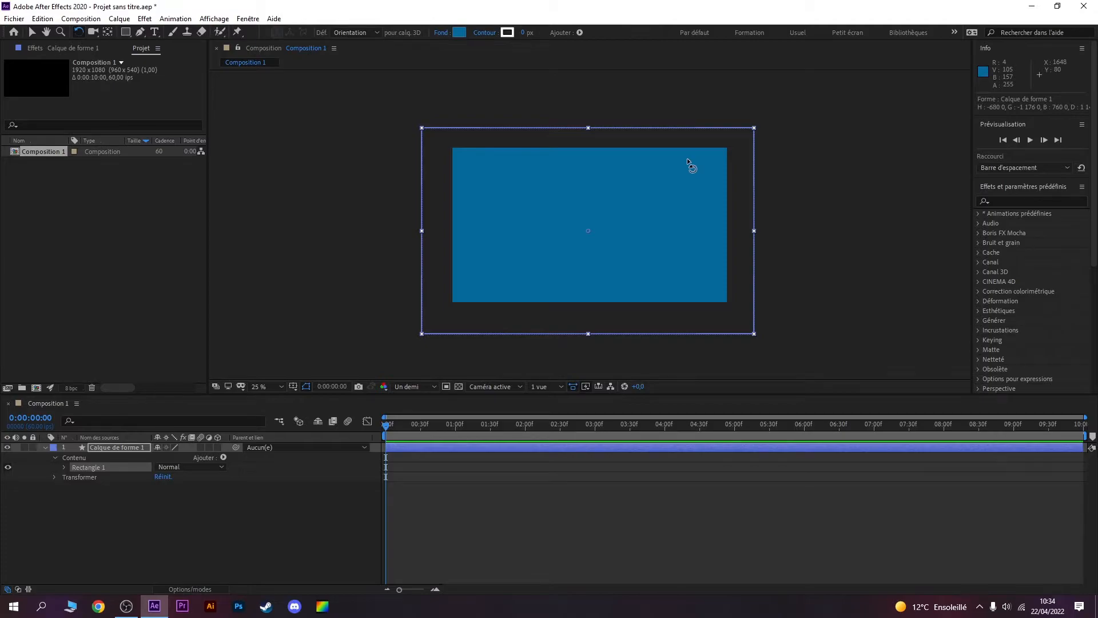
{"action": "left_click", "coordinate": [747, 120]}
{"action": "left_click", "coordinate": [719, 139]}
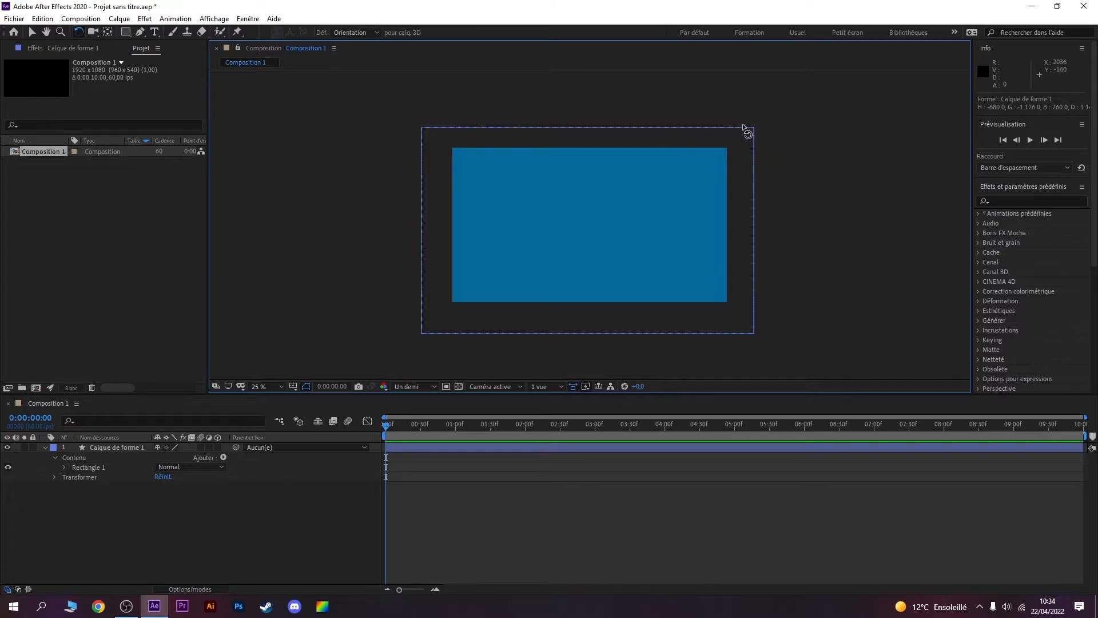
{"action": "left_click", "coordinate": [739, 126]}
{"action": "left_click_drag", "start_coordinate": [730, 153], "coordinate": [532, 301]}
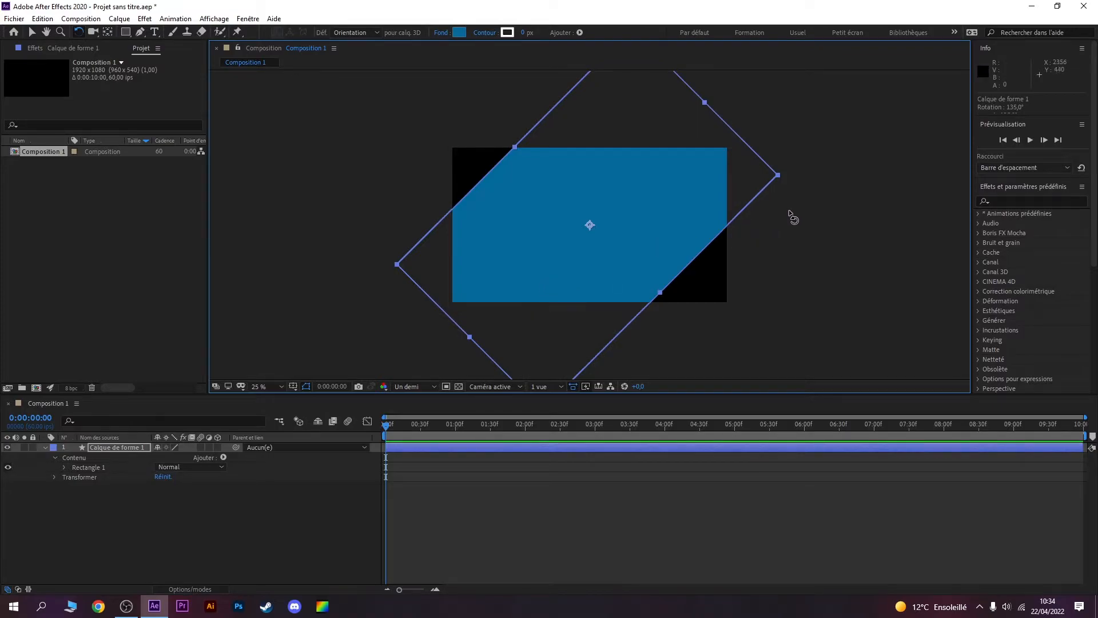
Step: Scale the rotated rectangle to about 159% so it covers the whole frame, and move it to about 1024, 524
{"action": "key", "text": "comma"}
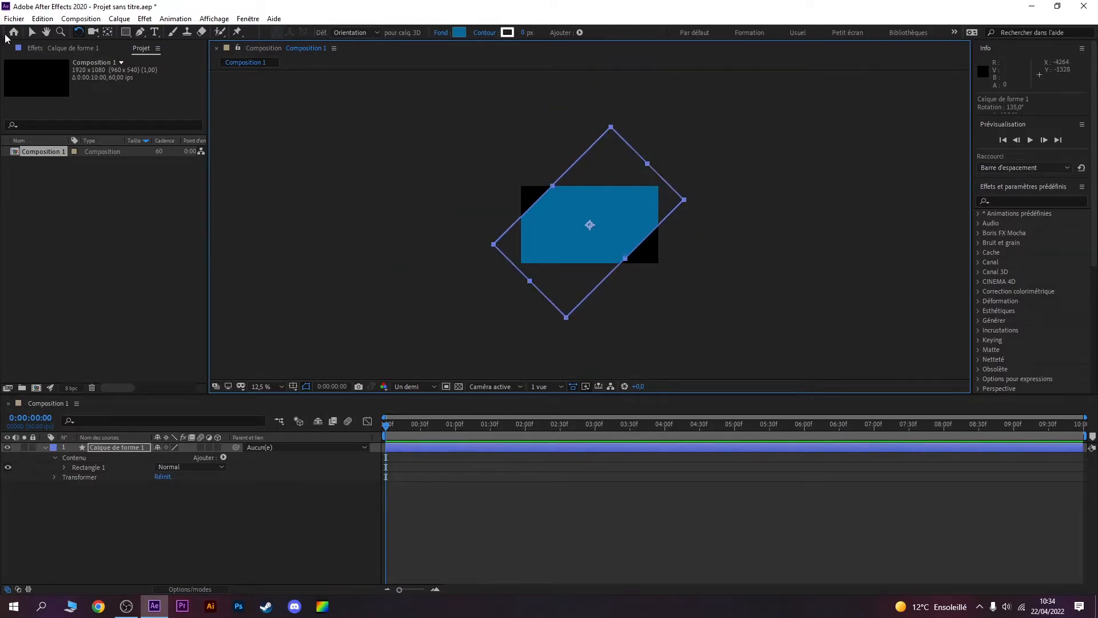
{"action": "left_click", "coordinate": [32, 32]}
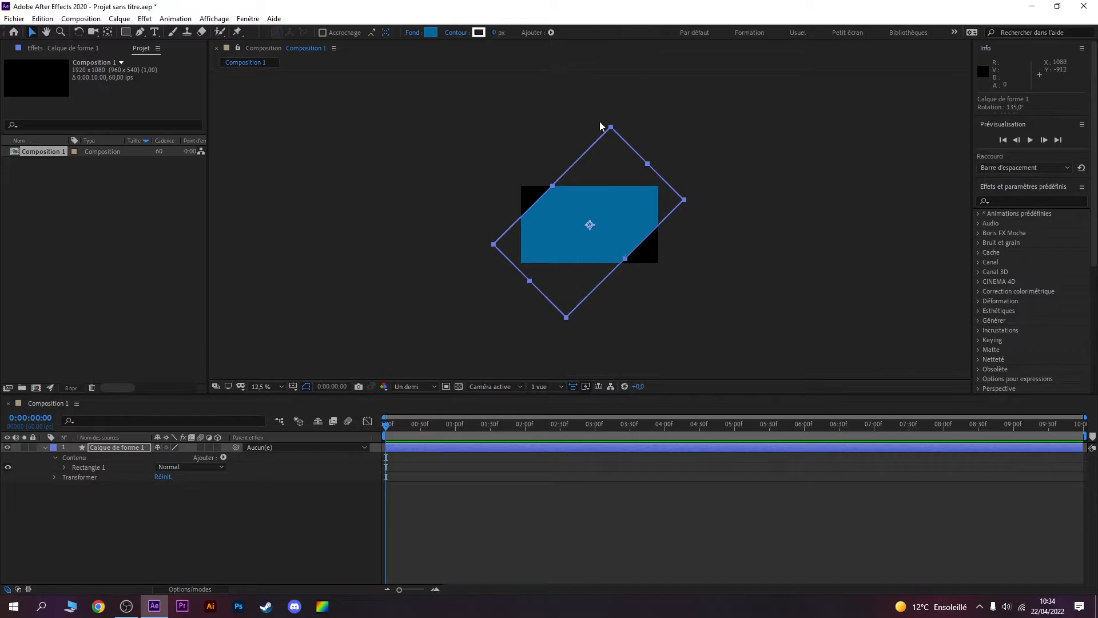
{"action": "left_click_drag", "start_coordinate": [611, 128], "coordinate": [589, 97]}
{"action": "key", "text": "ctrl+z"}
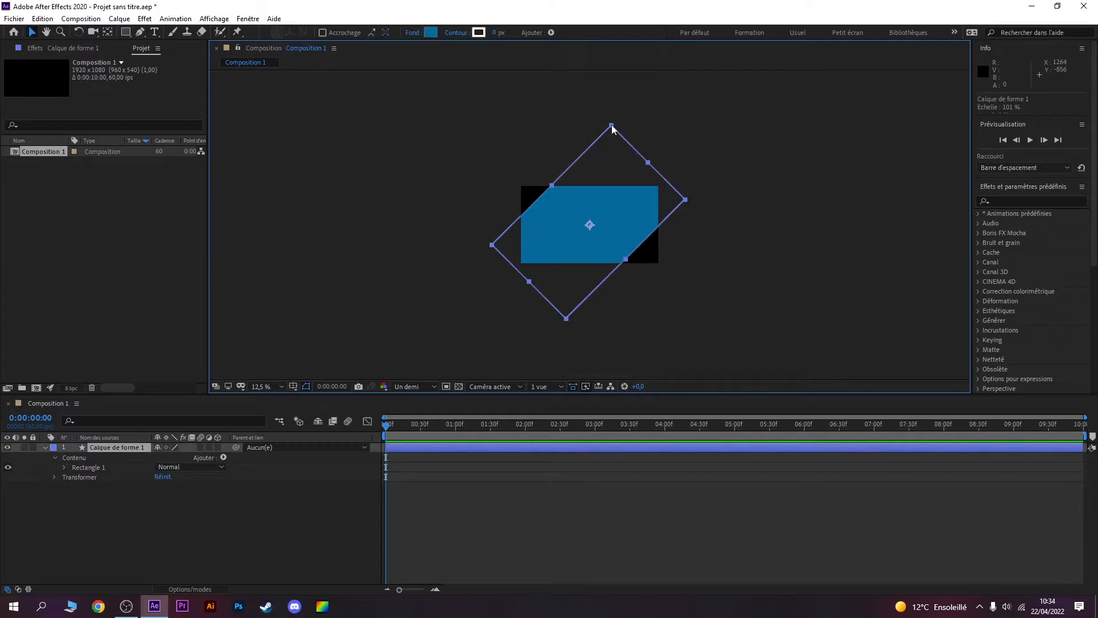
{"action": "left_click", "coordinate": [610, 114]}
{"action": "left_click", "coordinate": [611, 146]}
{"action": "left_click_drag", "start_coordinate": [611, 126], "coordinate": [582, 26]}
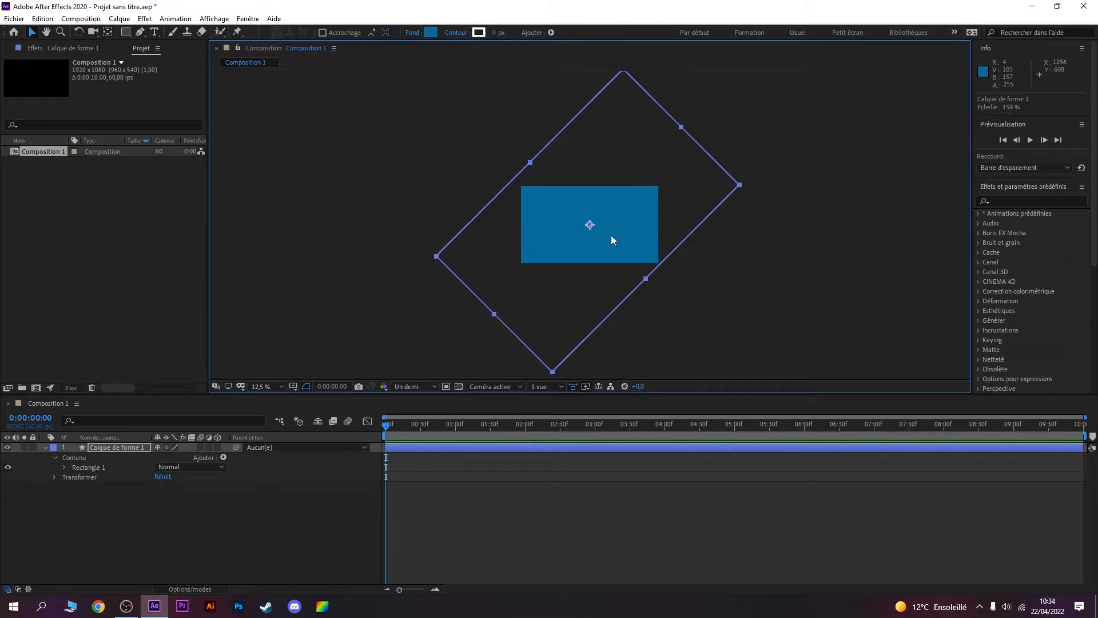
{"action": "left_click_drag", "start_coordinate": [602, 229], "coordinate": [607, 229]}
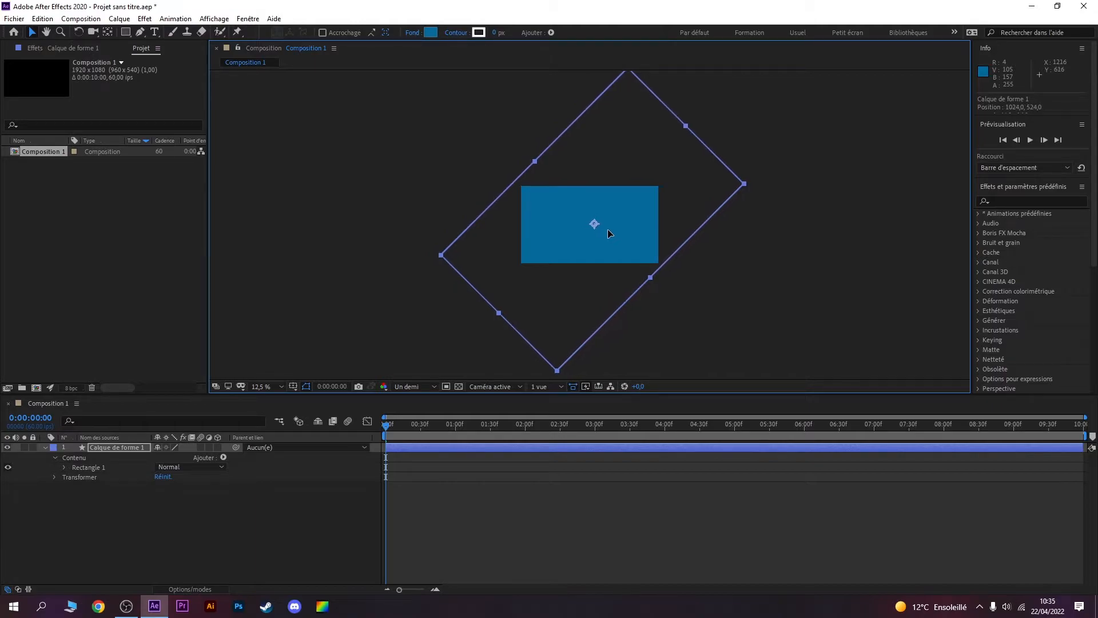
{"action": "left_click", "coordinate": [722, 255]}
{"action": "key", "text": "period"}
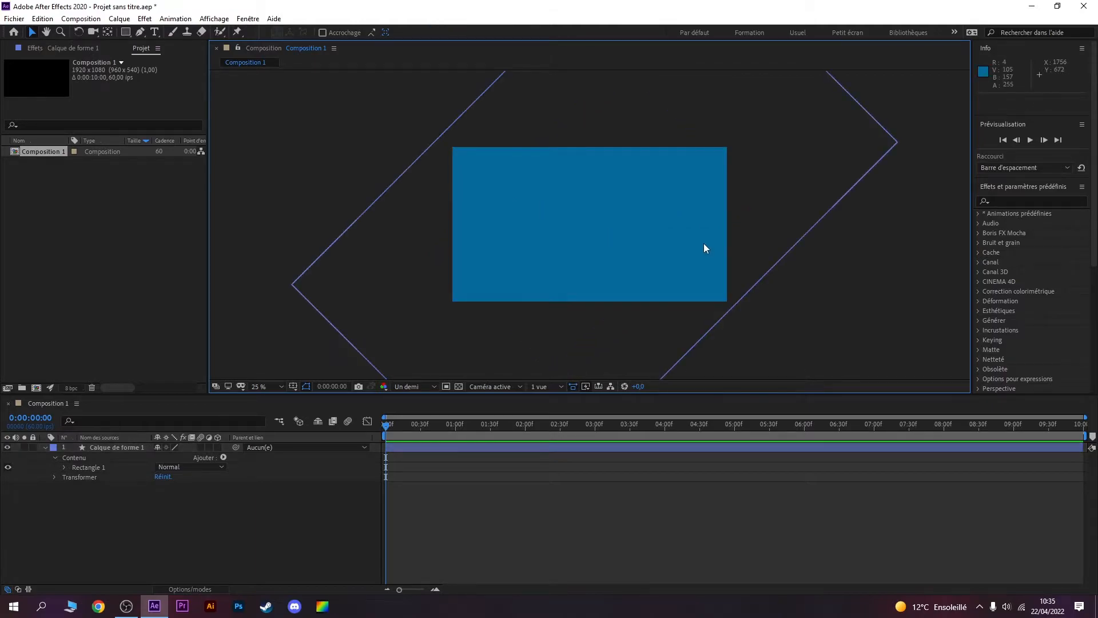
Step: Duplicate the rectangle's layer and move the copy diagonally down and right to about 1480, 972
{"action": "left_click", "coordinate": [44, 448]}
{"action": "left_click", "coordinate": [113, 448]}
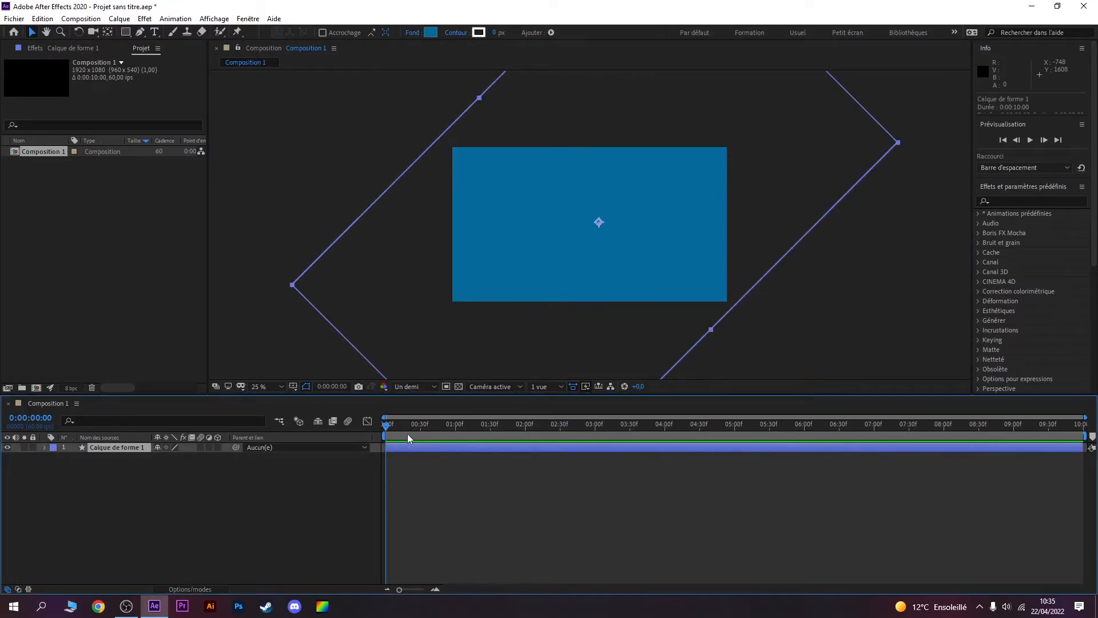
{"action": "key", "text": "ctrl+c"}
{"action": "key", "text": "ctrl+v"}
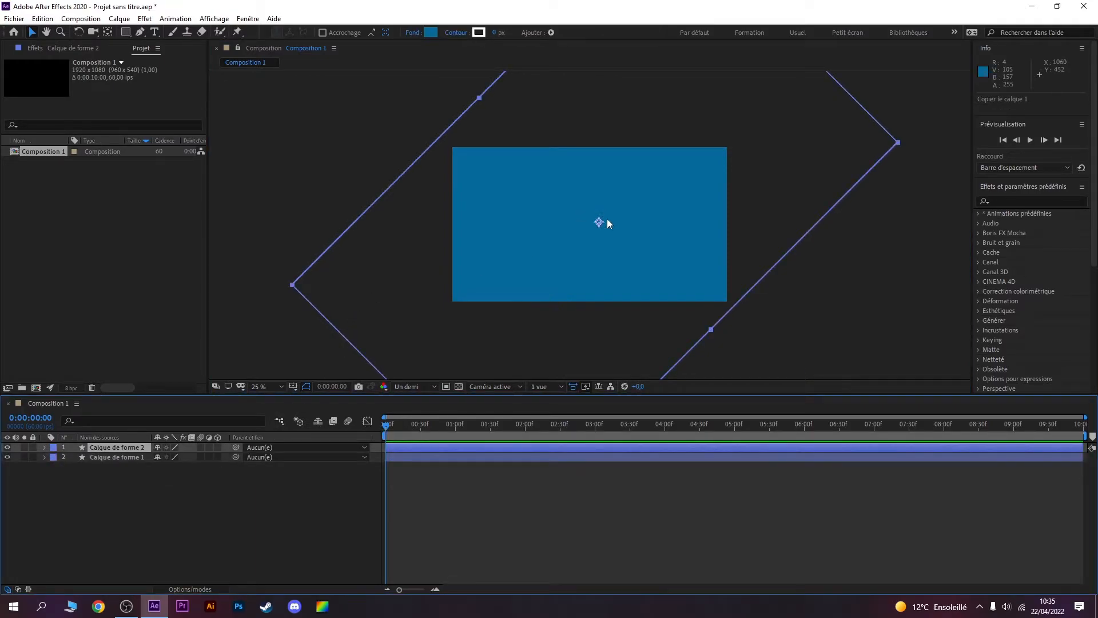
{"action": "left_click_drag", "start_coordinate": [585, 270], "coordinate": [626, 312]}
{"action": "scroll", "coordinate": [638, 308], "scroll_direction": "down", "scroll_amount": 2}
{"action": "scroll", "coordinate": [637, 287], "scroll_direction": "up", "scroll_amount": 1}
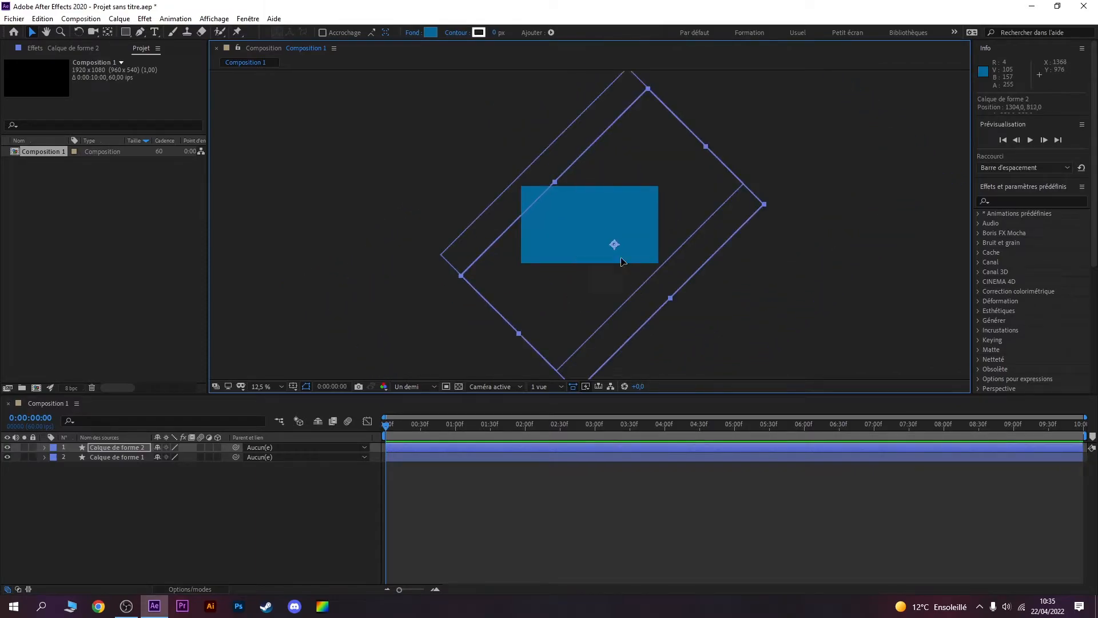
{"action": "left_click_drag", "start_coordinate": [619, 257], "coordinate": [633, 271]}
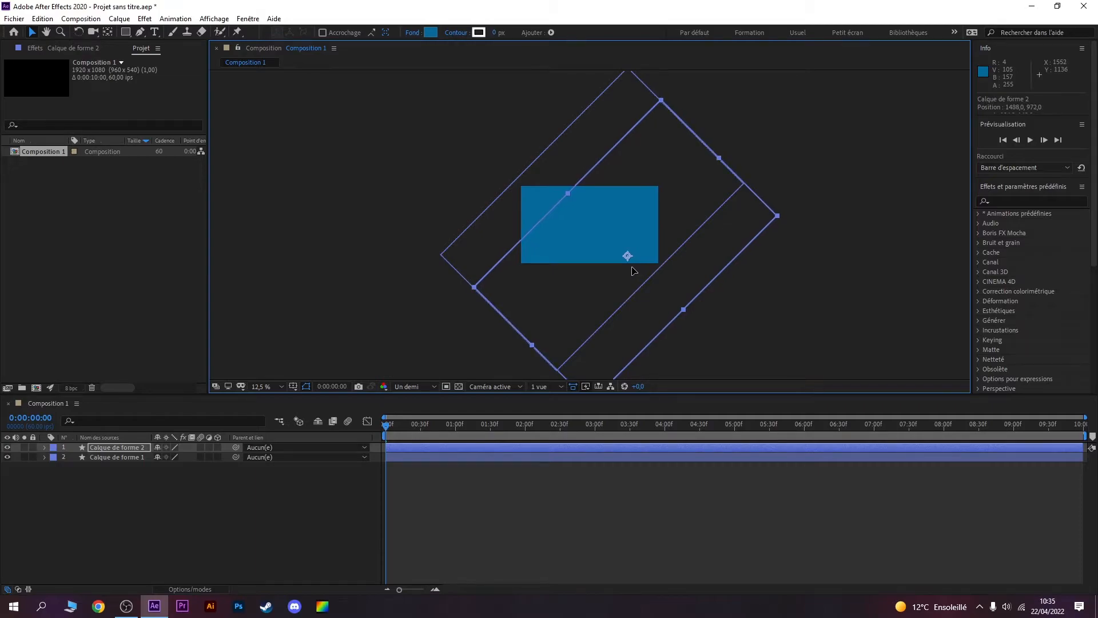
Step: Change the duplicated rectangle's fill to a lighter blue, RGB 14, 142, 208
{"action": "left_click", "coordinate": [430, 33]}
{"action": "left_click_drag", "start_coordinate": [559, 341], "coordinate": [563, 324]}
{"action": "left_click", "coordinate": [677, 300]}
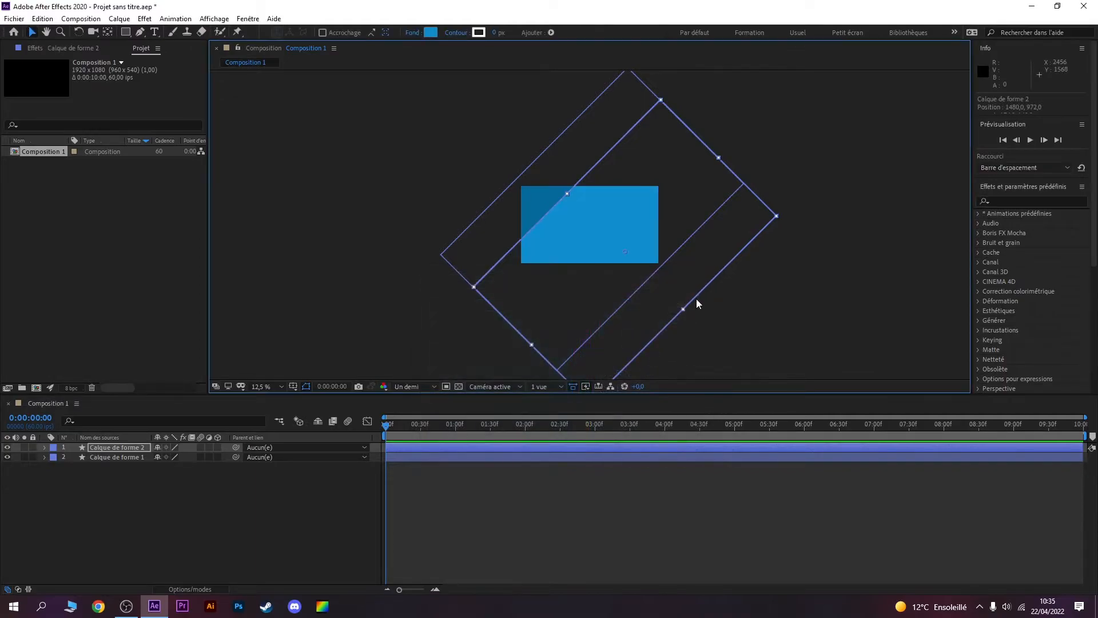
{"action": "left_click_drag", "start_coordinate": [590, 284], "coordinate": [590, 283]}
Step: Duplicate the lighter blue rectangle's layer and move the new copy diagonally down and right to about 2088, 1580
{"action": "left_click", "coordinate": [110, 449]}
{"action": "key", "text": "ctrl+c"}
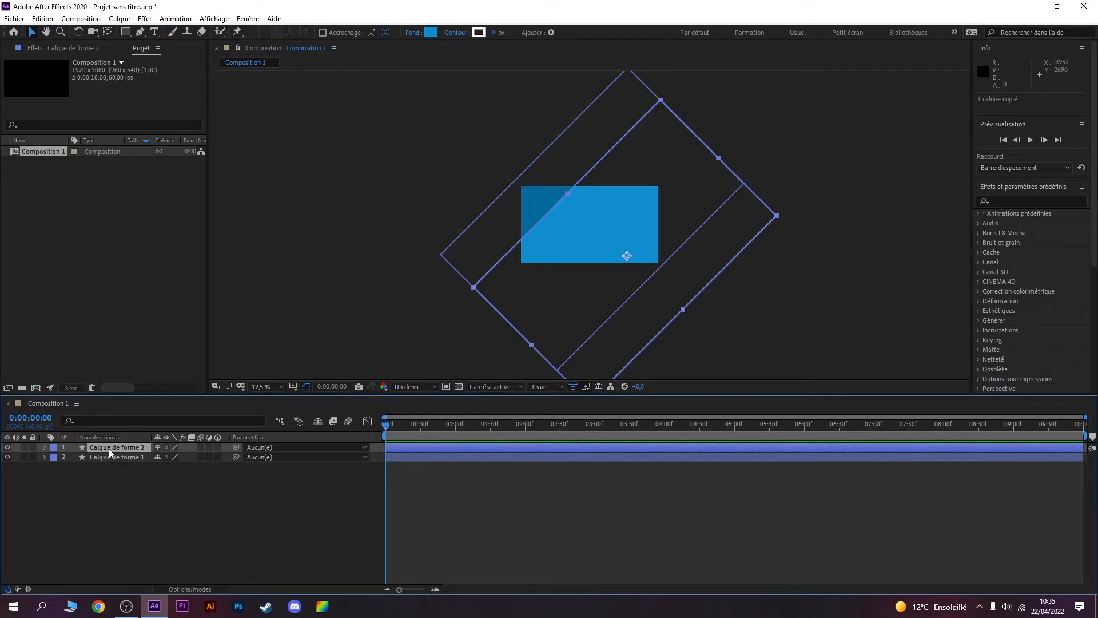
{"action": "key", "text": "ctrl+v"}
{"action": "left_click_drag", "start_coordinate": [571, 310], "coordinate": [613, 352]}
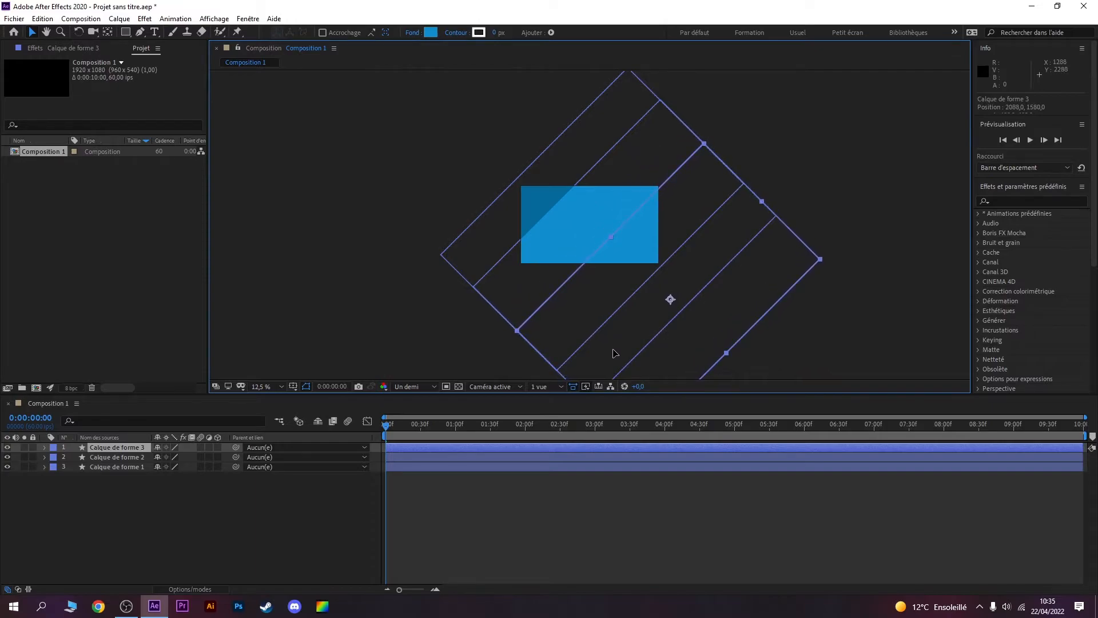
Step: Set the third rectangle's fill to bright cyan blue 00C0FF
{"action": "left_click", "coordinate": [431, 32]}
{"action": "left_click_drag", "start_coordinate": [564, 320], "coordinate": [541, 305]}
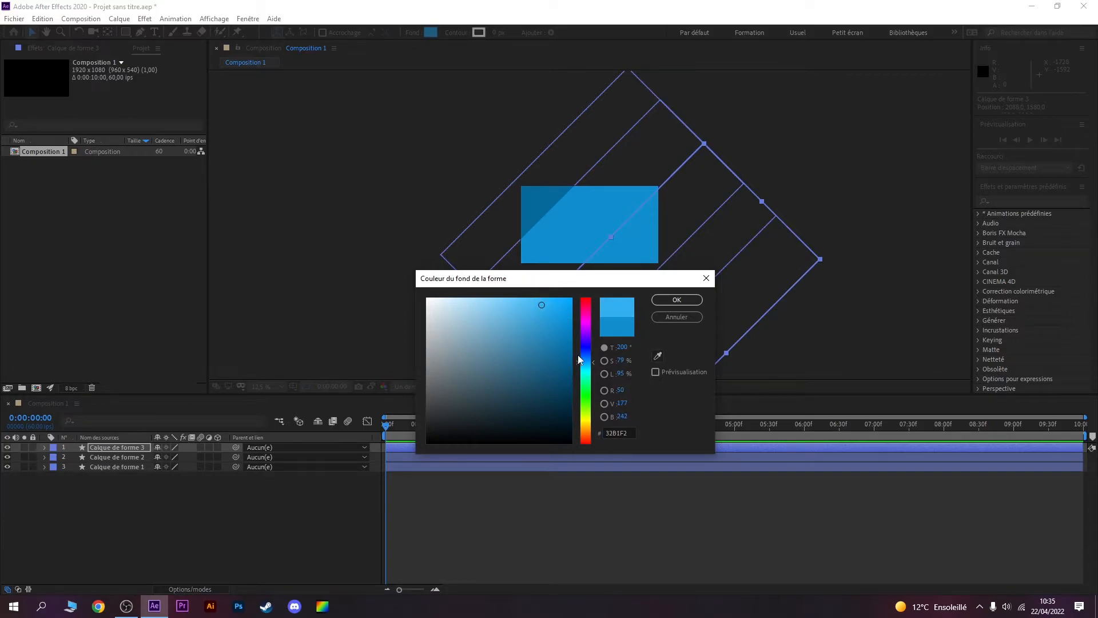
{"action": "left_click_drag", "start_coordinate": [583, 367], "coordinate": [583, 366]}
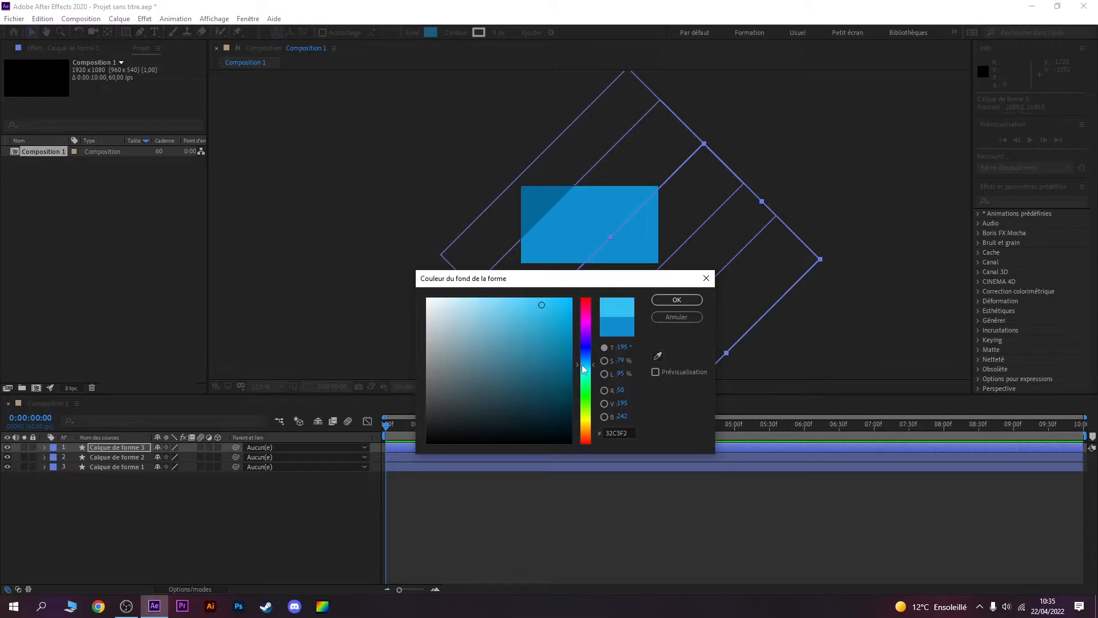
{"action": "left_click_drag", "start_coordinate": [538, 302], "coordinate": [577, 288]}
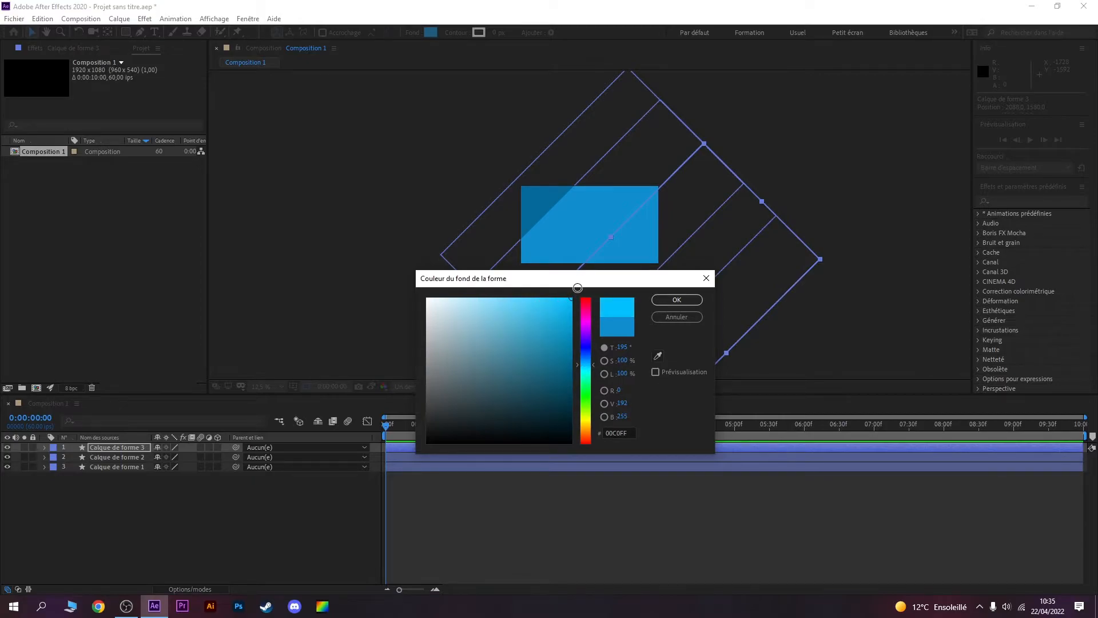
{"action": "left_click", "coordinate": [676, 300]}
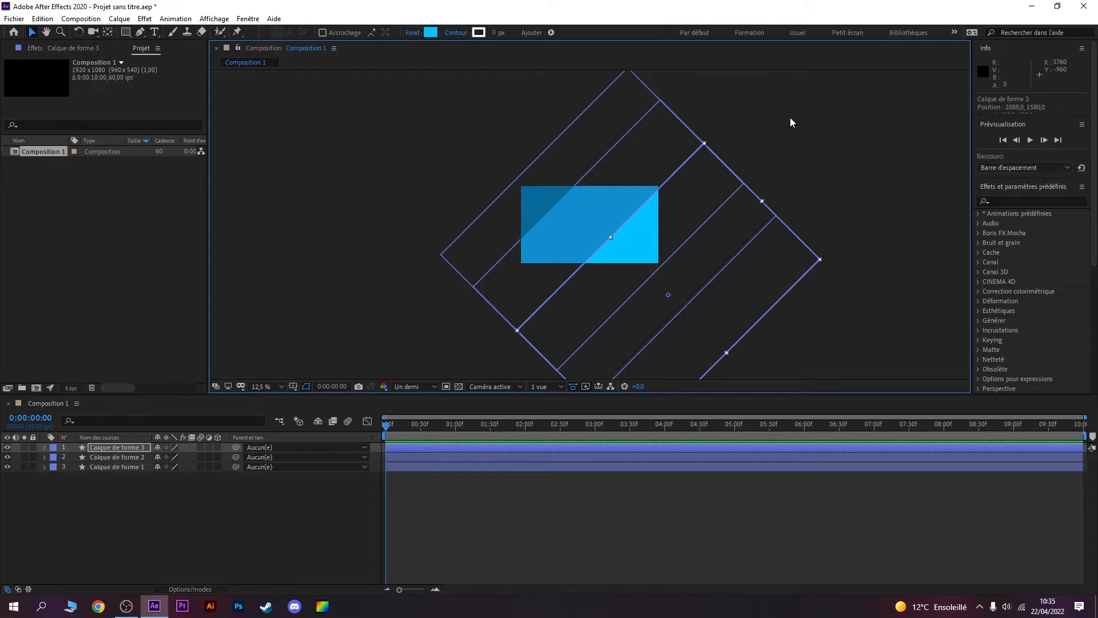
Step: Move the second and third rectangles back diagonally so that both sit exactly over the first one
{"action": "left_click", "coordinate": [598, 207]}
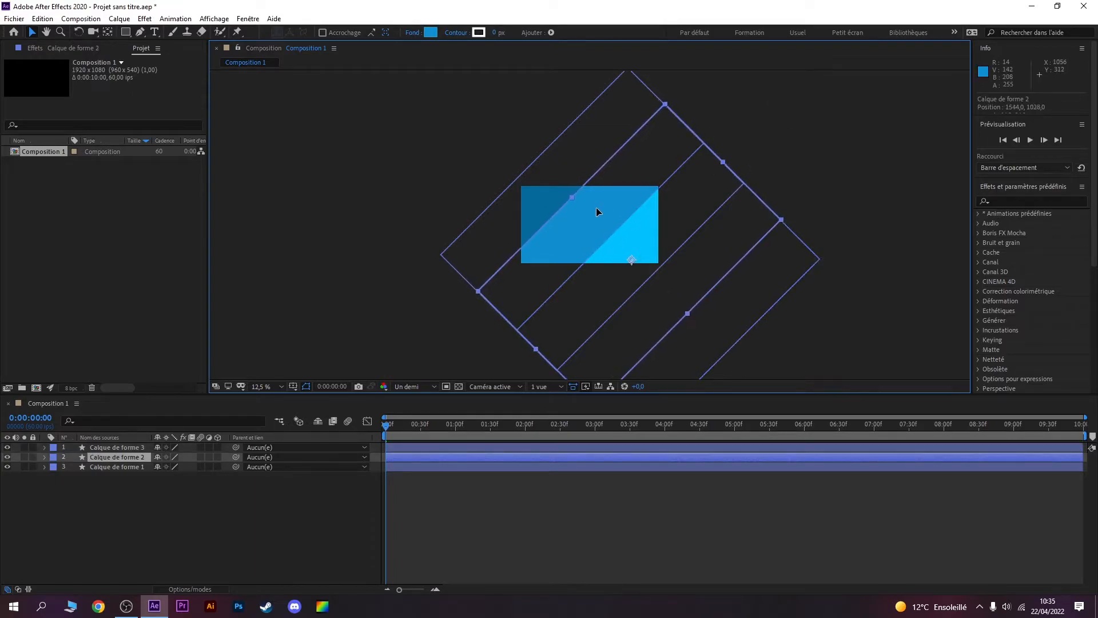
{"action": "left_click_drag", "start_coordinate": [596, 207], "coordinate": [595, 207]}
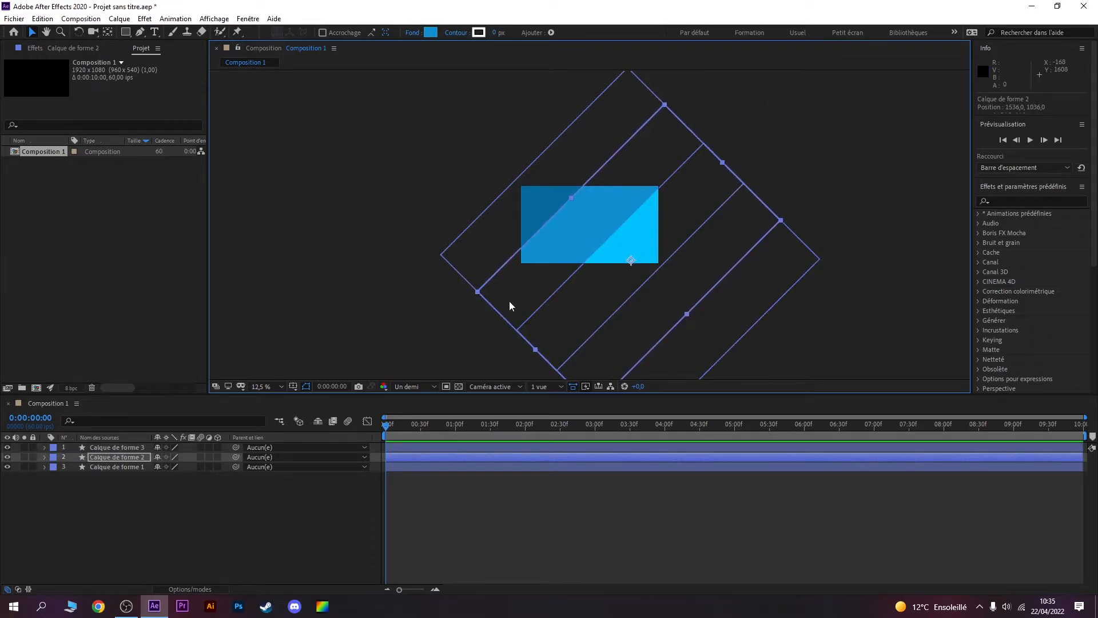
{"action": "left_click_drag", "start_coordinate": [510, 305], "coordinate": [474, 268]}
{"action": "left_click_drag", "start_coordinate": [719, 345], "coordinate": [649, 272]}
{"action": "left_click_drag", "start_coordinate": [647, 270], "coordinate": [648, 269]}
{"action": "left_click", "coordinate": [759, 205]}
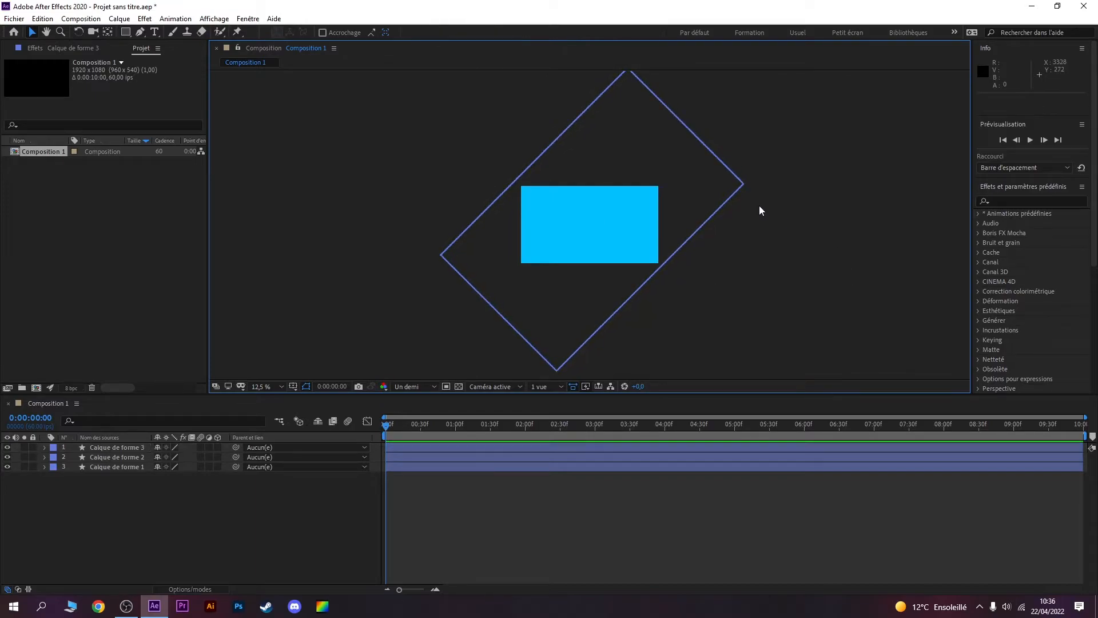
Step: Select all three shape layers and move them together diagonally down and right, just outside the composition frame
{"action": "left_click_drag", "start_coordinate": [196, 505], "coordinate": [98, 448]}
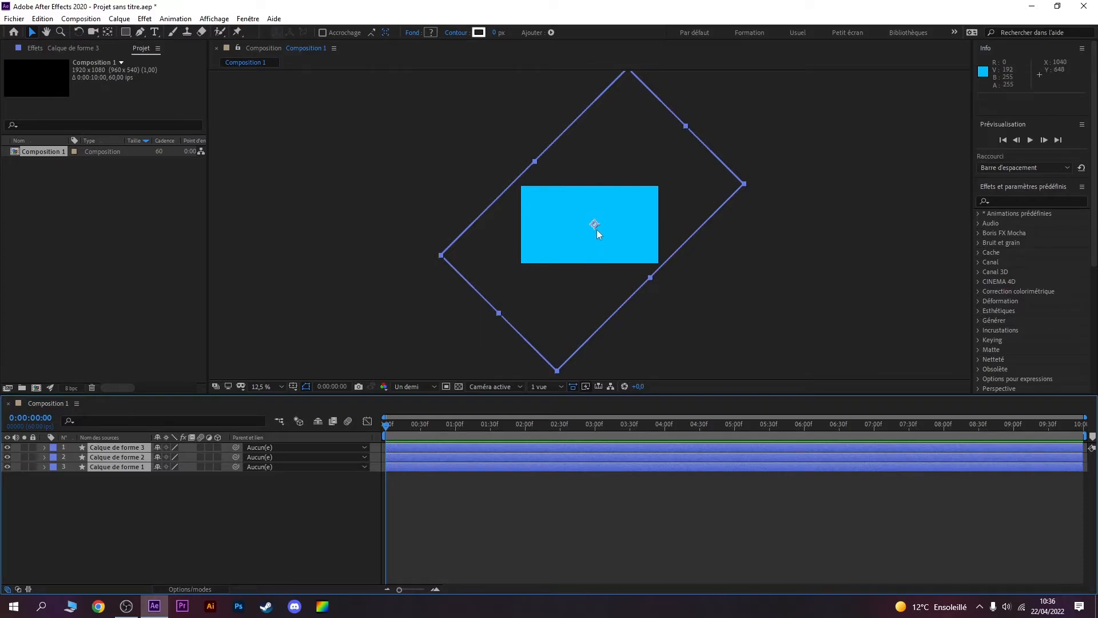
{"action": "left_click_drag", "start_coordinate": [594, 224], "coordinate": [722, 329]}
{"action": "left_click", "coordinate": [864, 278]}
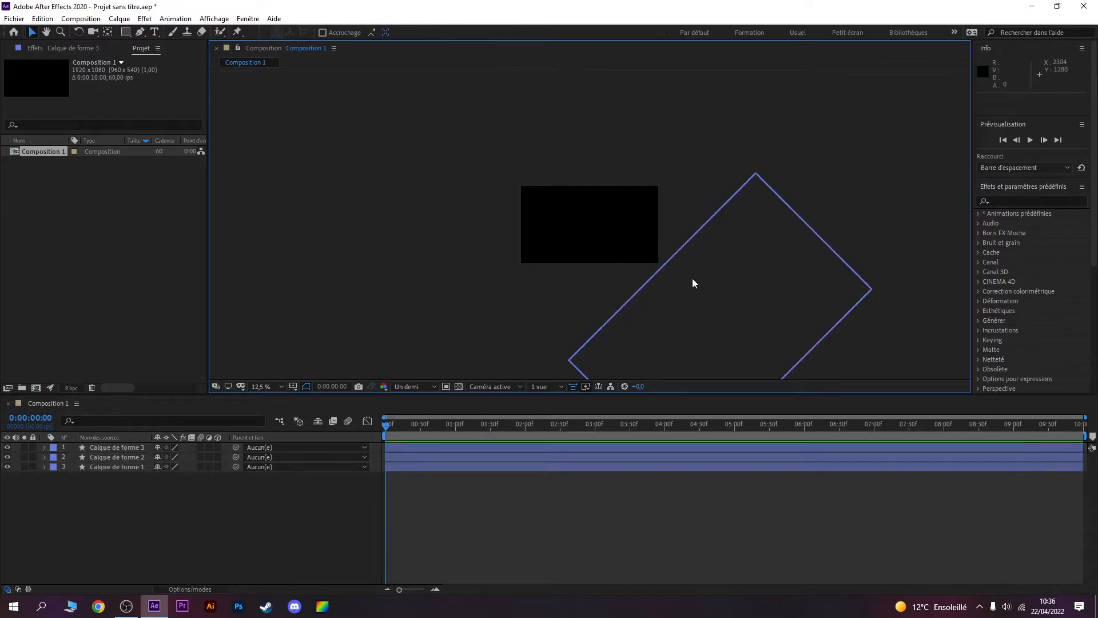
Step: Hide the layers Calque de forme 3 and Calque de forme 2
{"action": "left_click_drag", "start_coordinate": [7, 448], "coordinate": [7, 457]}
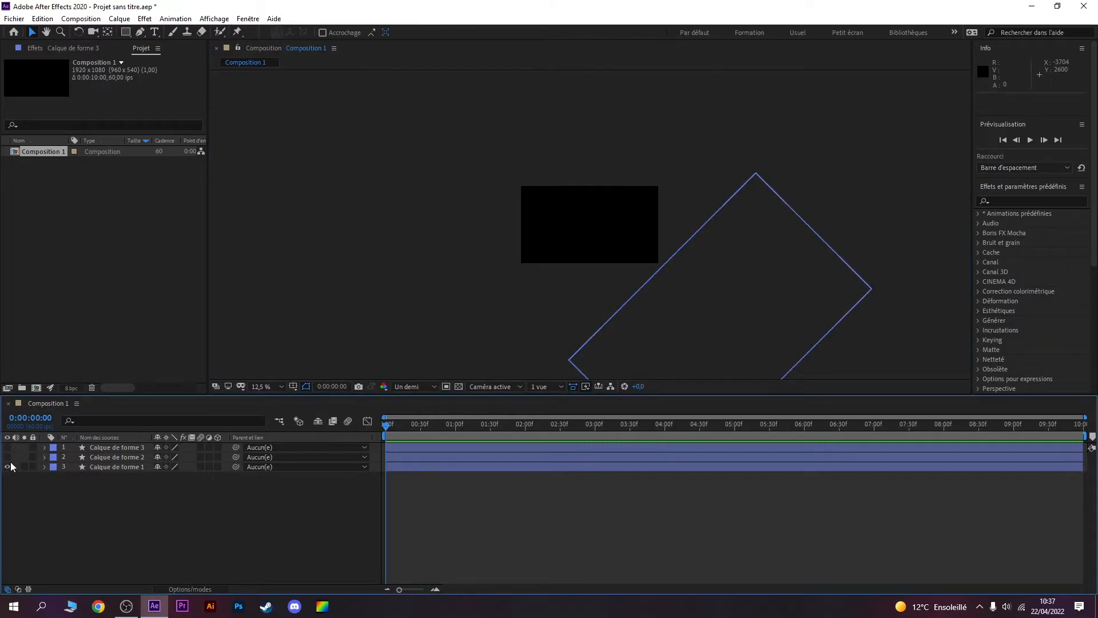
{"action": "left_click", "coordinate": [137, 457]}
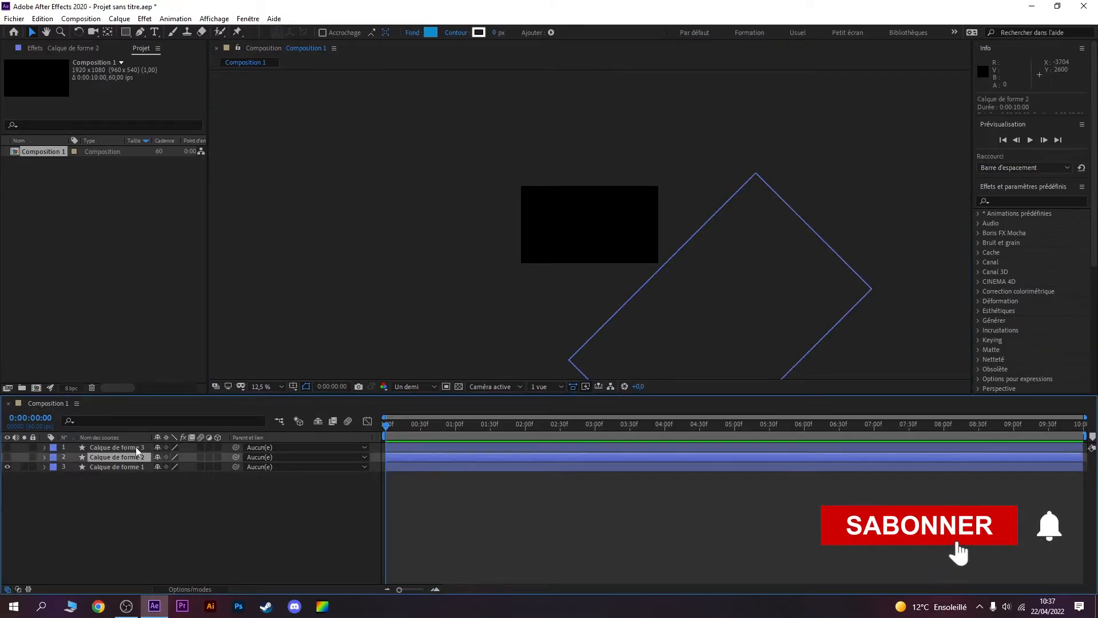
{"action": "key", "text": "period"}
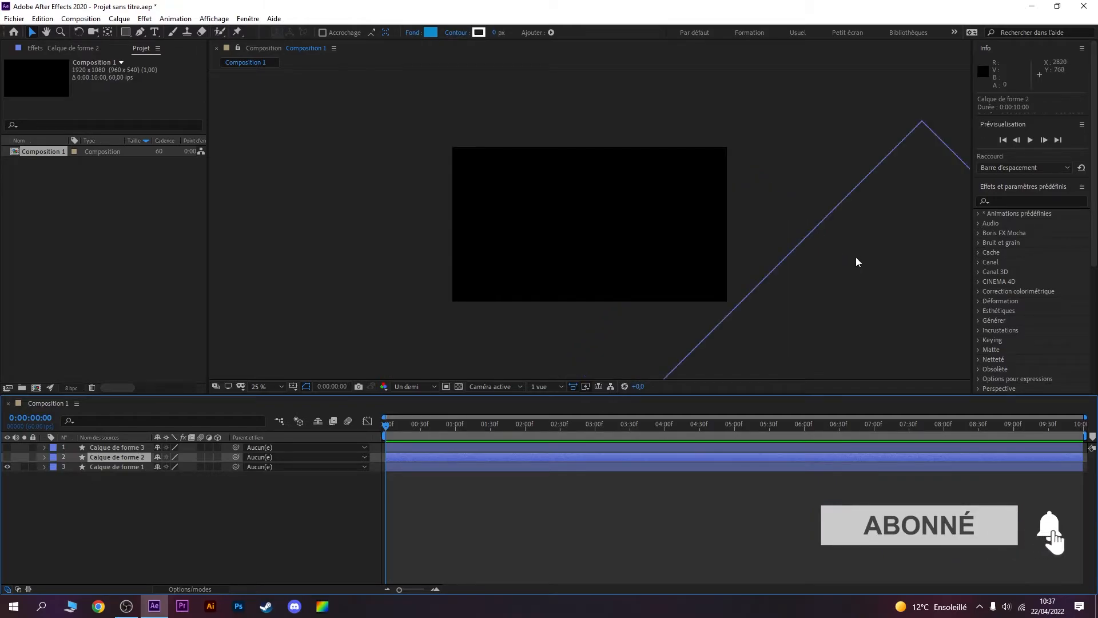
{"action": "key", "text": "comma"}
{"action": "key", "text": "period"}
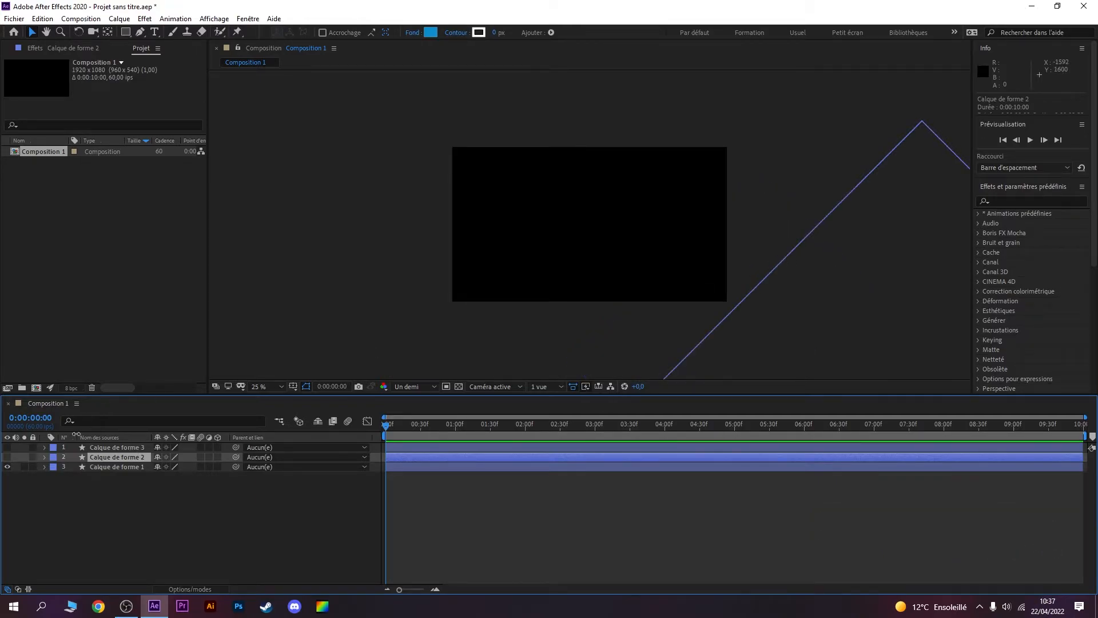
Step: Reveal the Position property of Calque de forme 1 and set its starting keyframe at 0:00:00:00
{"action": "left_click", "coordinate": [104, 466]}
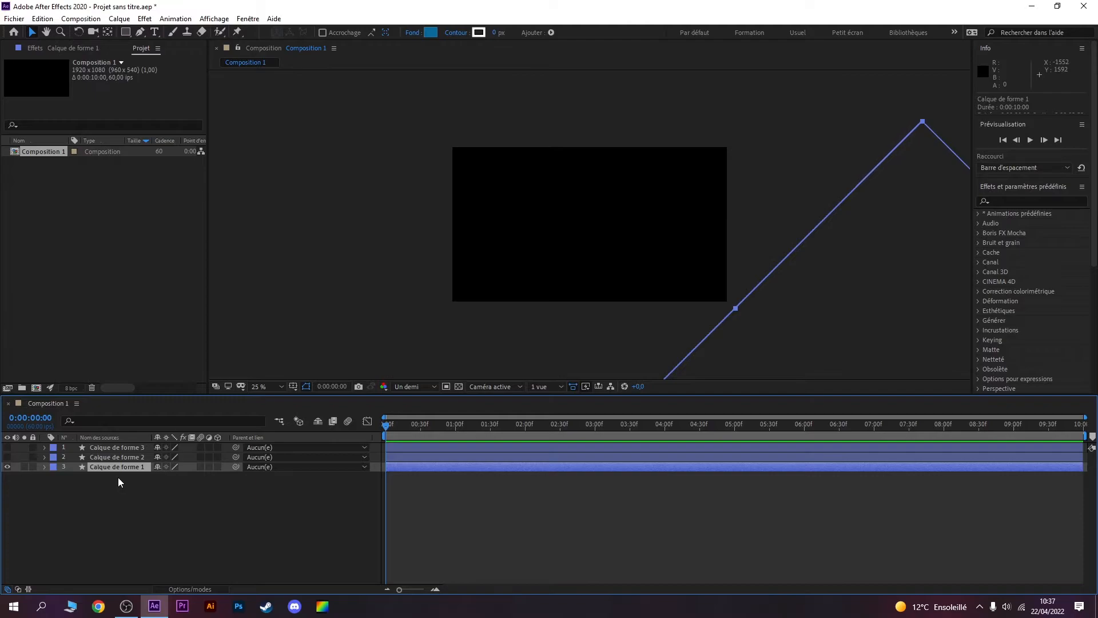
{"action": "key", "text": "p"}
{"action": "left_click", "coordinate": [73, 475]}
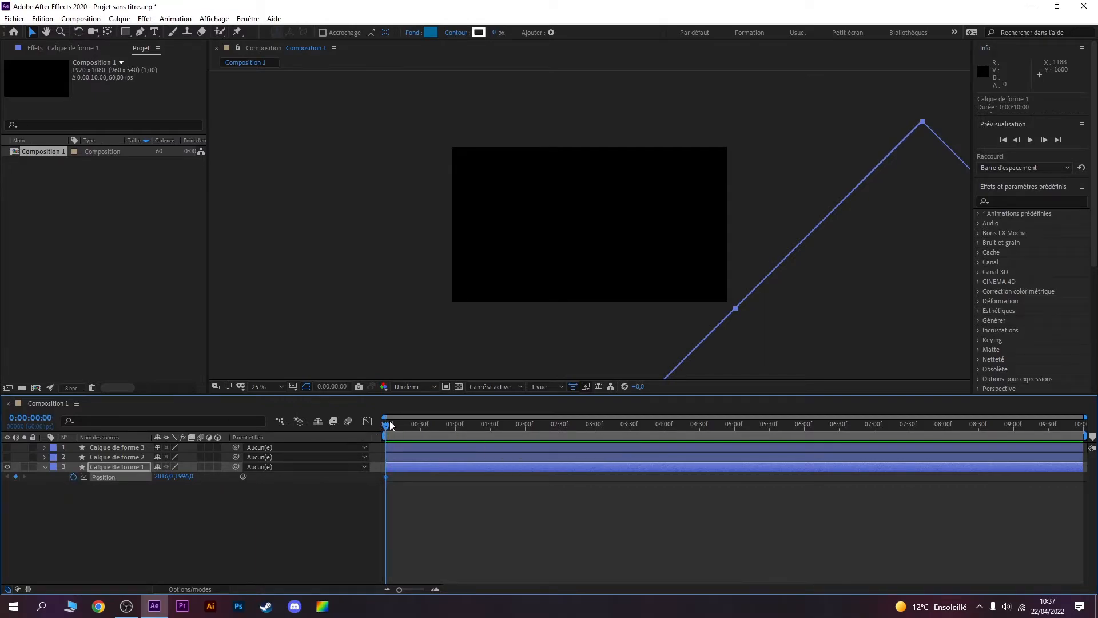
Step: At 0:00:00:27, move Calque de forme 1 diagonally to about 992, 548 so that it covers the whole composition frame
{"action": "left_click_drag", "start_coordinate": [390, 425], "coordinate": [440, 423]}
{"action": "key", "text": "comma"}
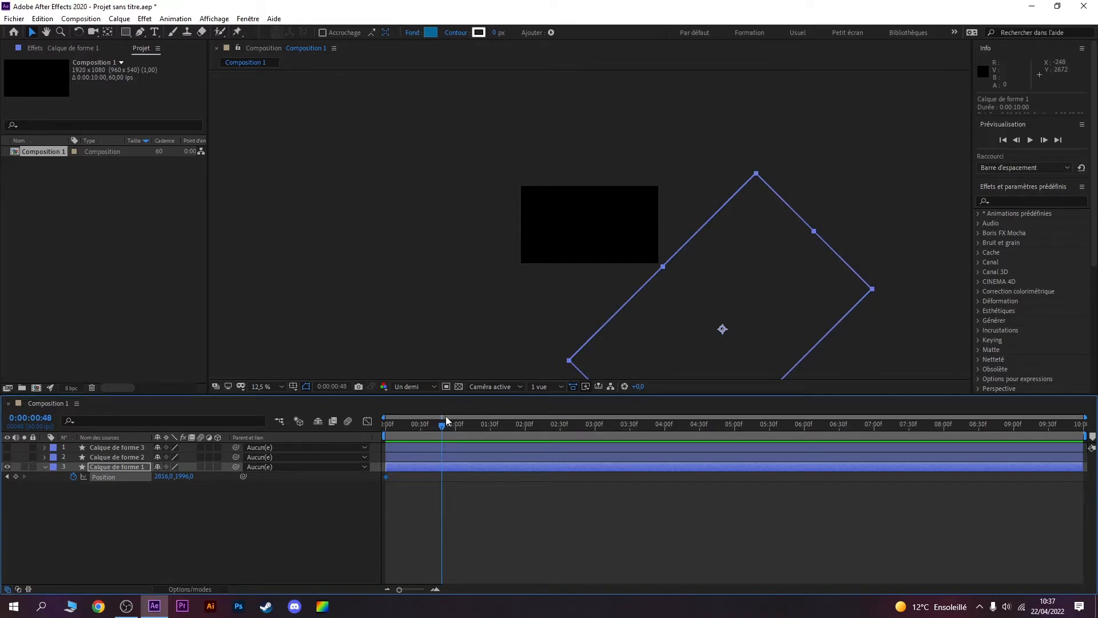
{"action": "left_click_drag", "start_coordinate": [443, 425], "coordinate": [415, 426]}
{"action": "left_click_drag", "start_coordinate": [721, 326], "coordinate": [594, 224]}
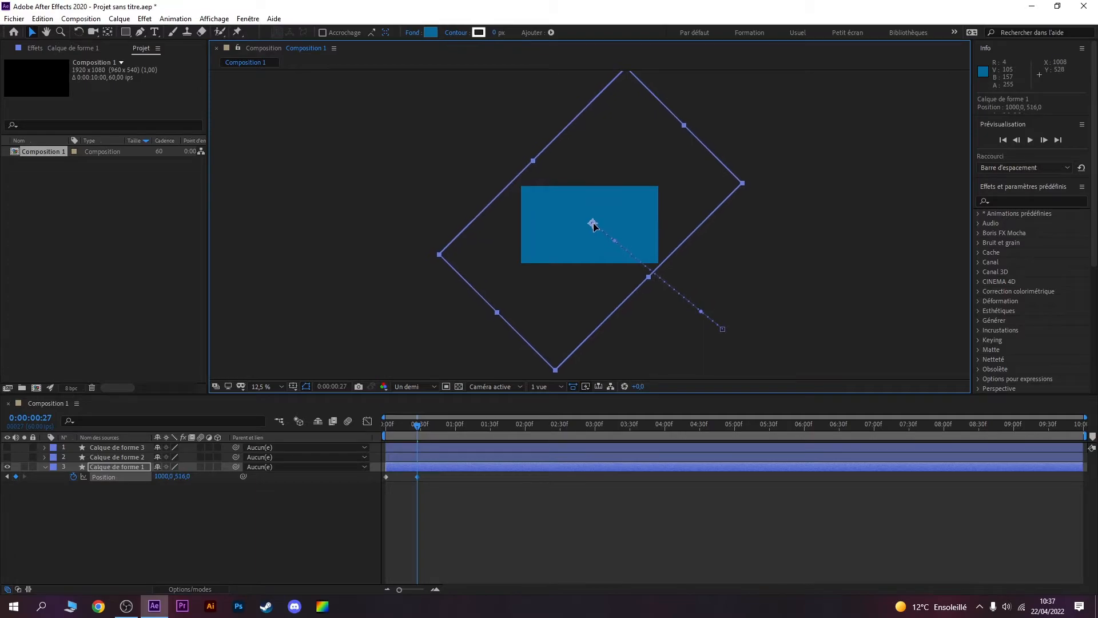
{"action": "left_click_drag", "start_coordinate": [594, 226], "coordinate": [592, 225]}
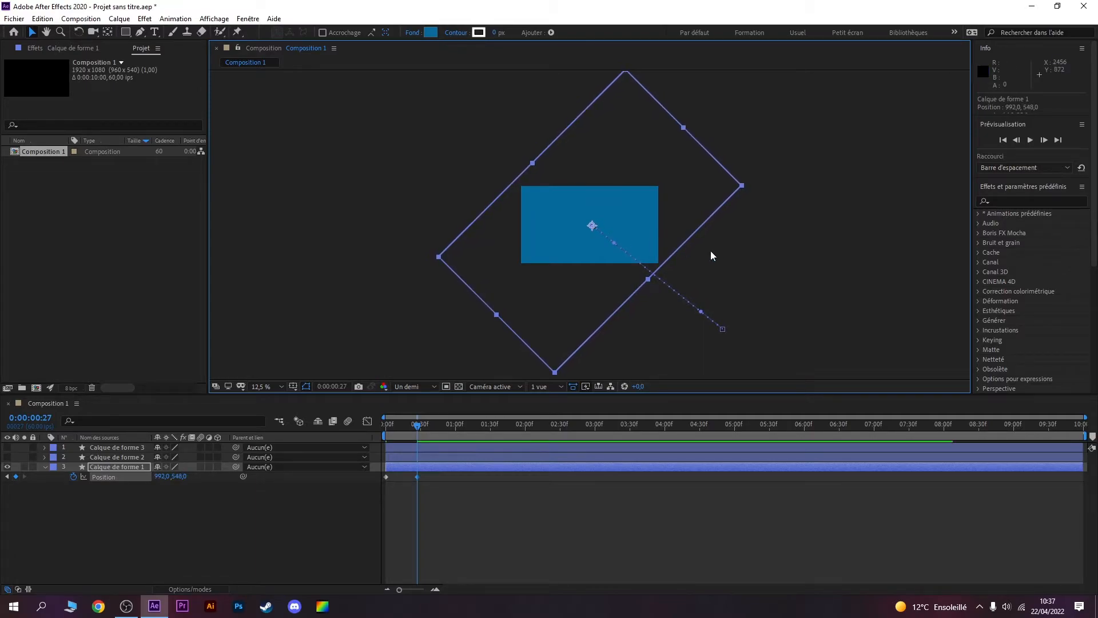
Step: Apply Easy Ease to both Position keyframes of Calque de forme 1
{"action": "left_click", "coordinate": [472, 537]}
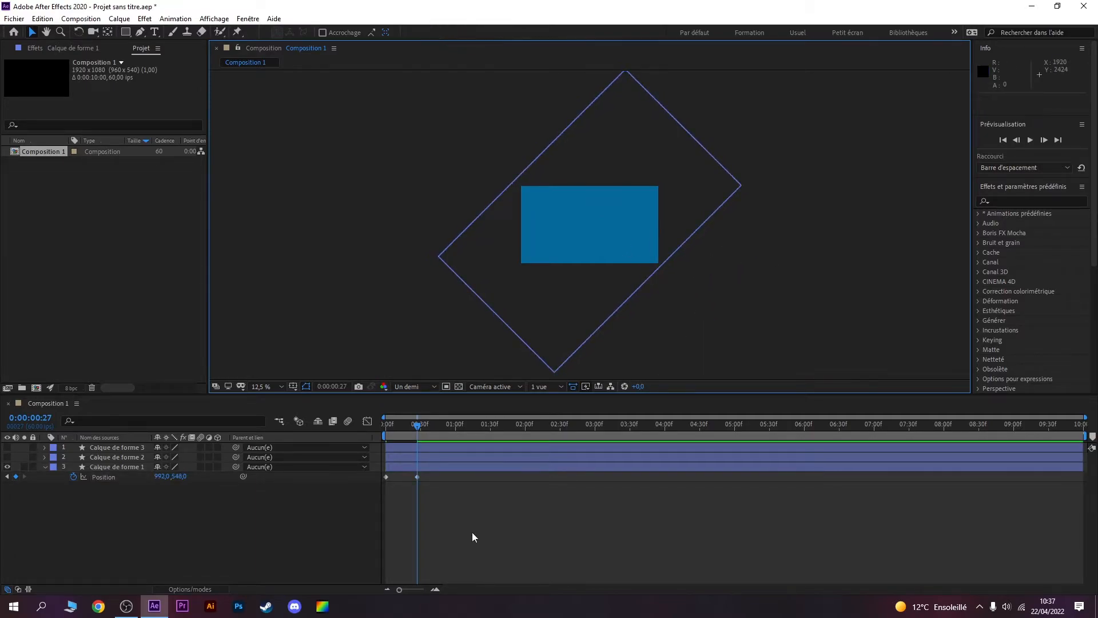
{"action": "left_click_drag", "start_coordinate": [445, 502], "coordinate": [383, 474]}
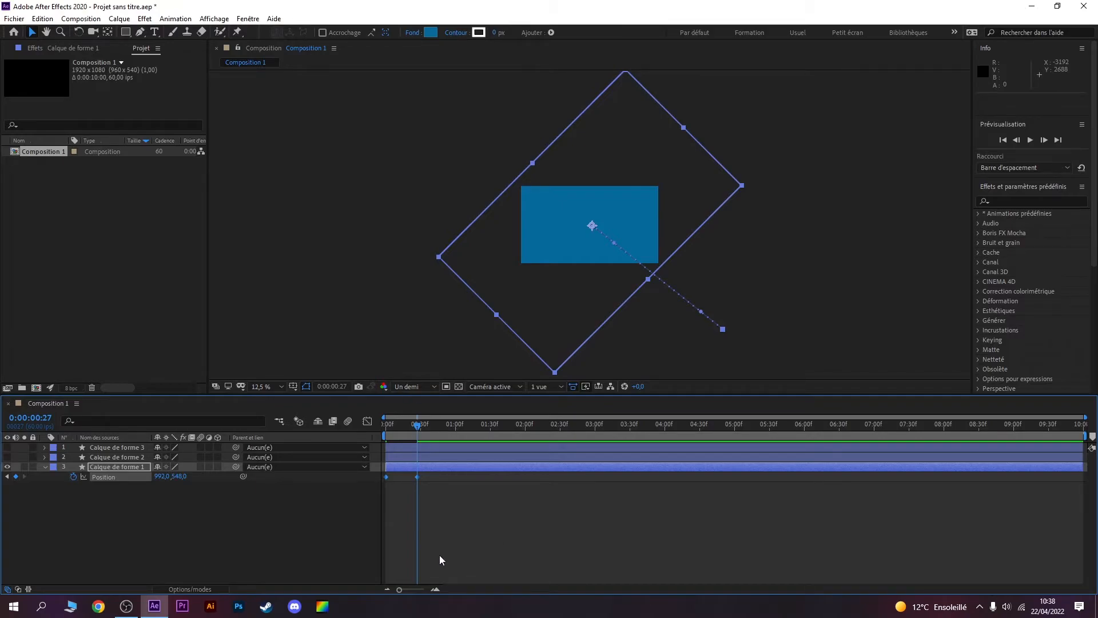
{"action": "key", "text": "F9"}
{"action": "right_click", "coordinate": [416, 479]}
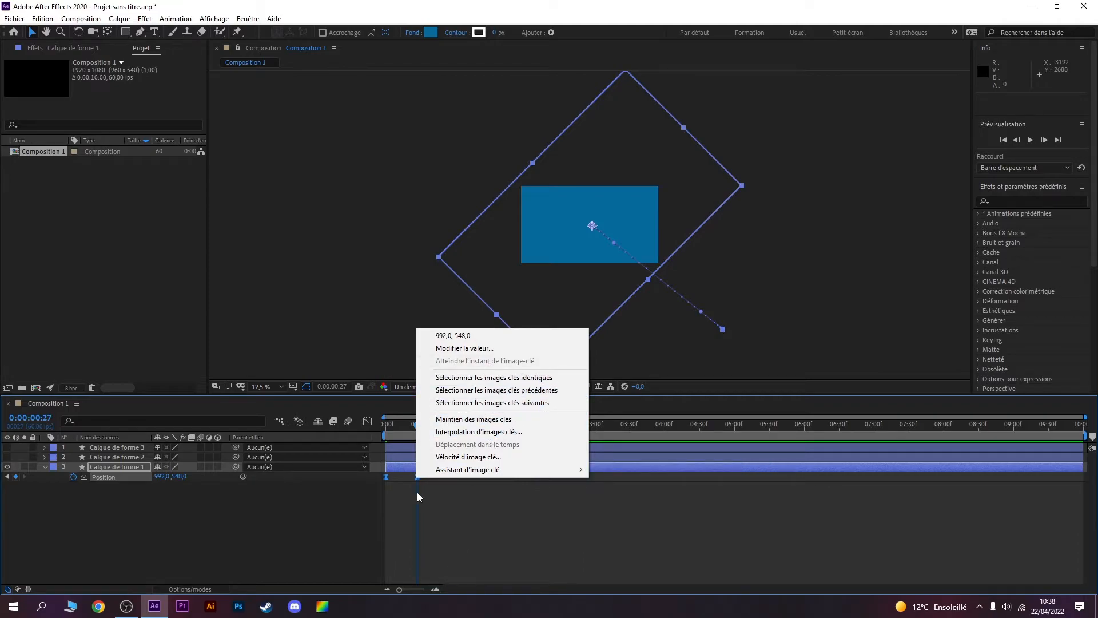
{"action": "left_click", "coordinate": [434, 482]}
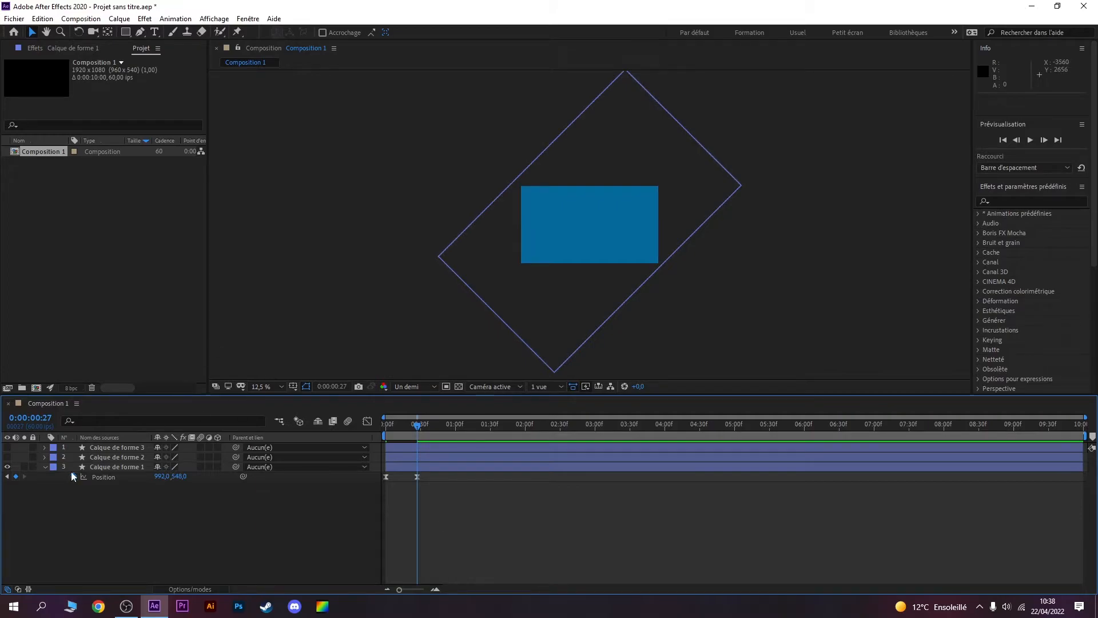
Step: Show the layers Calque de forme 2 and Calque de forme 3 again and copy both Position keyframes of Calque de forme 1
{"action": "left_click", "coordinate": [7, 457]}
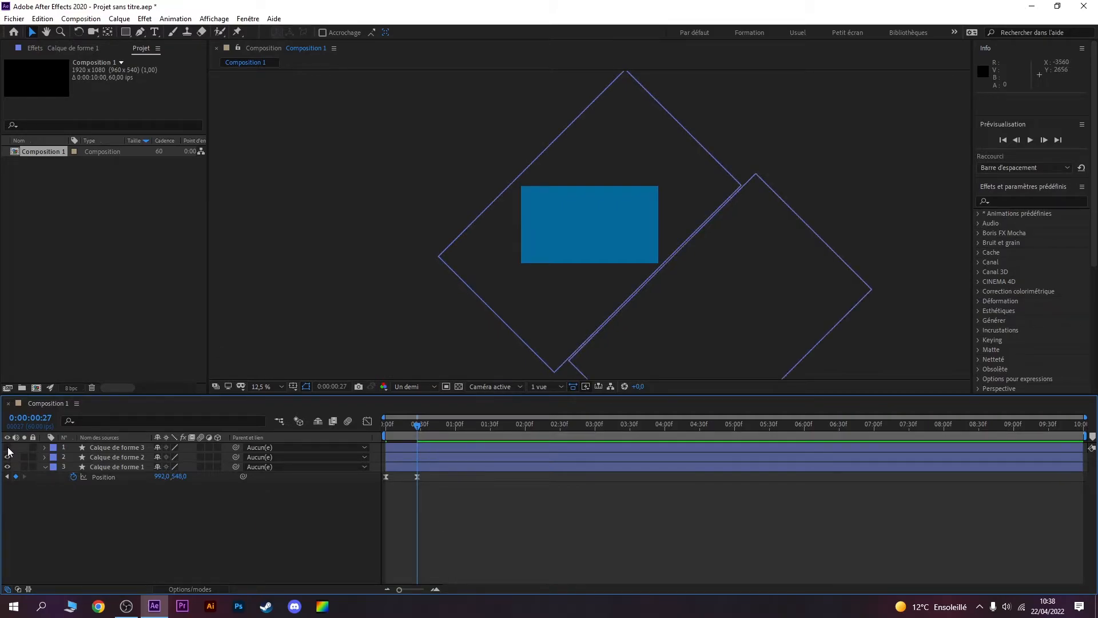
{"action": "left_click", "coordinate": [7, 447]}
{"action": "left_click_drag", "start_coordinate": [464, 503], "coordinate": [383, 472]}
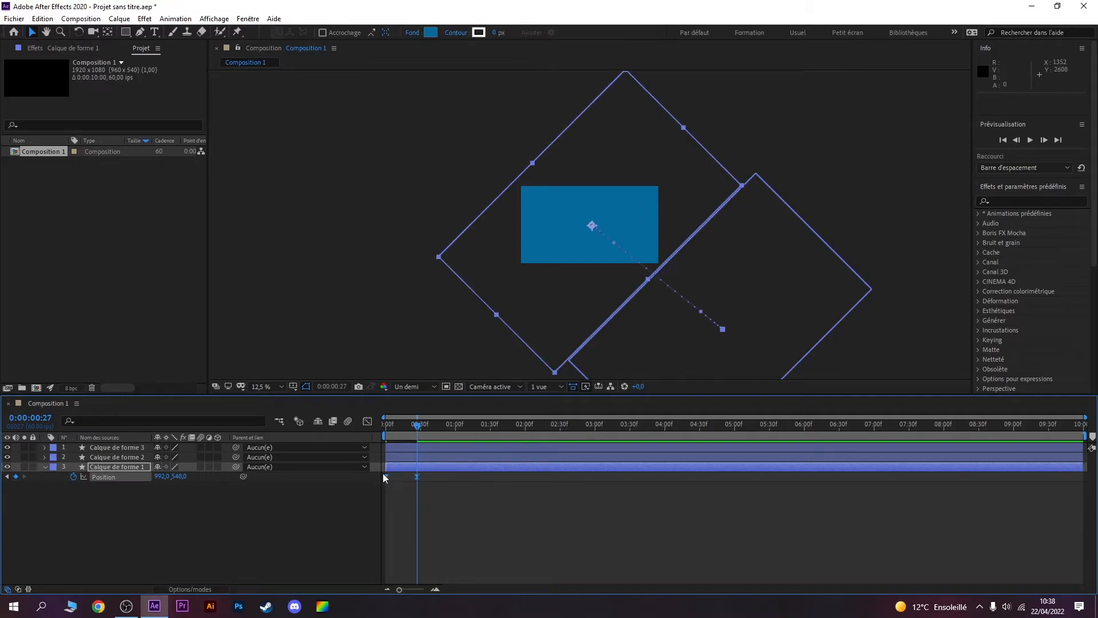
{"action": "key", "text": "ctrl+c"}
Step: Reveal the Position property of the layers Calque de forme 2 and Calque de forme 3
{"action": "left_click", "coordinate": [129, 455]}
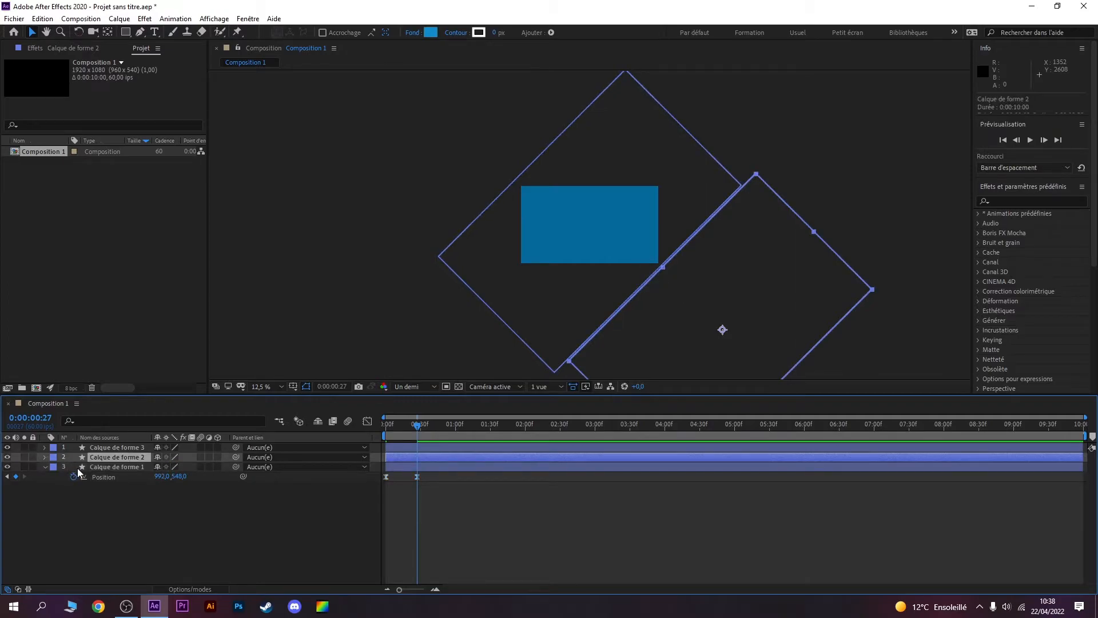
{"action": "key", "text": "p"}
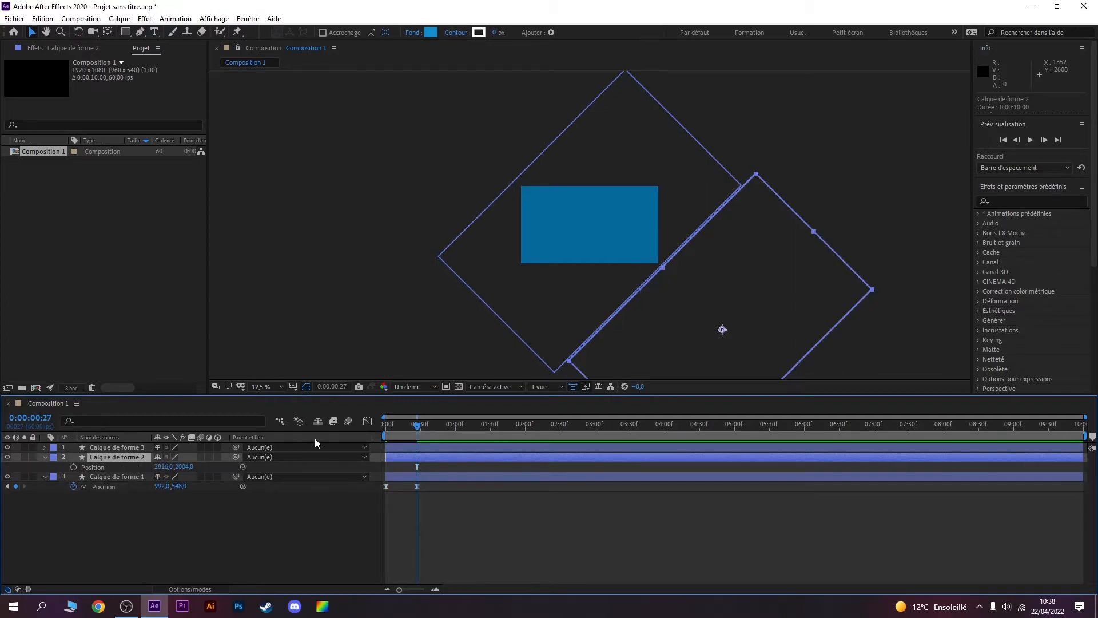
{"action": "left_click", "coordinate": [129, 447]}
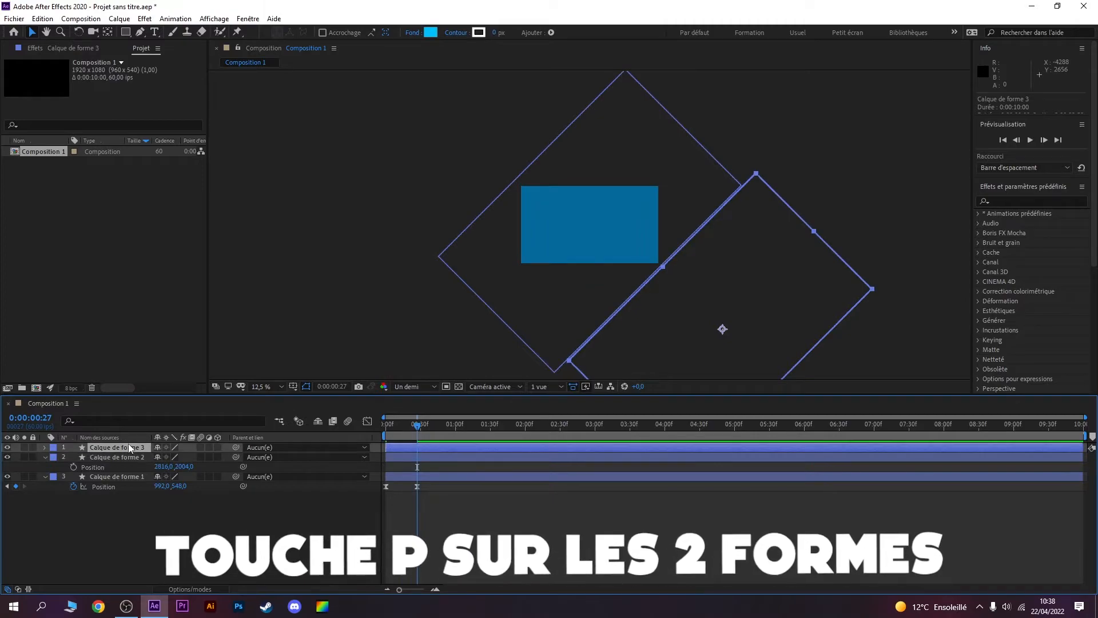
{"action": "key", "text": "p"}
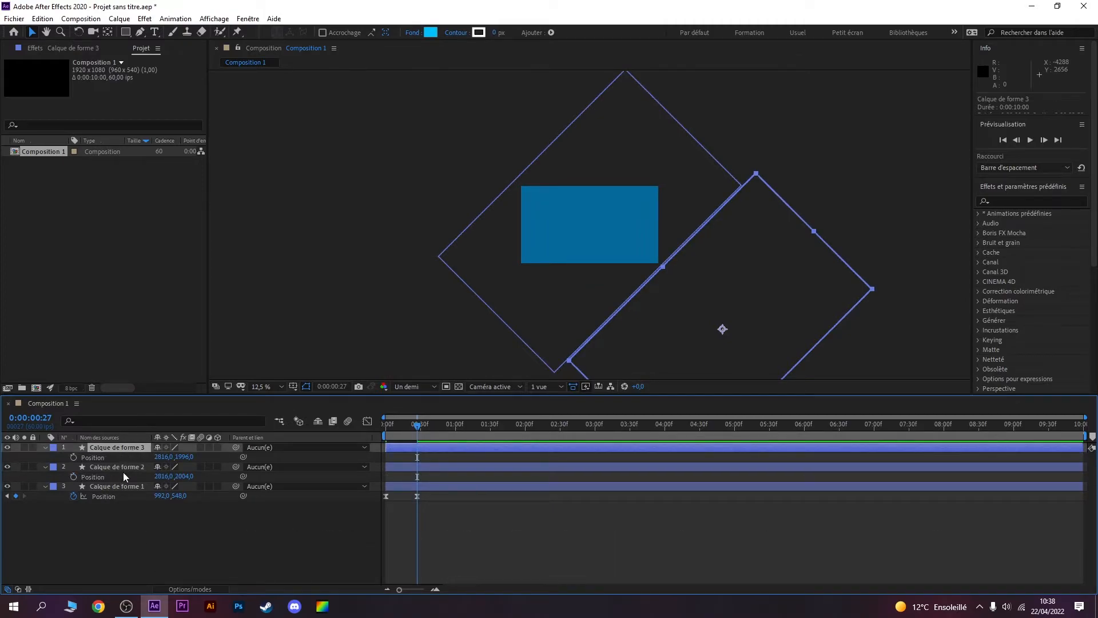
Step: Paste the copied Position keyframes onto Calque de forme 2, starting at 0:00:00:12
{"action": "left_click", "coordinate": [128, 466]}
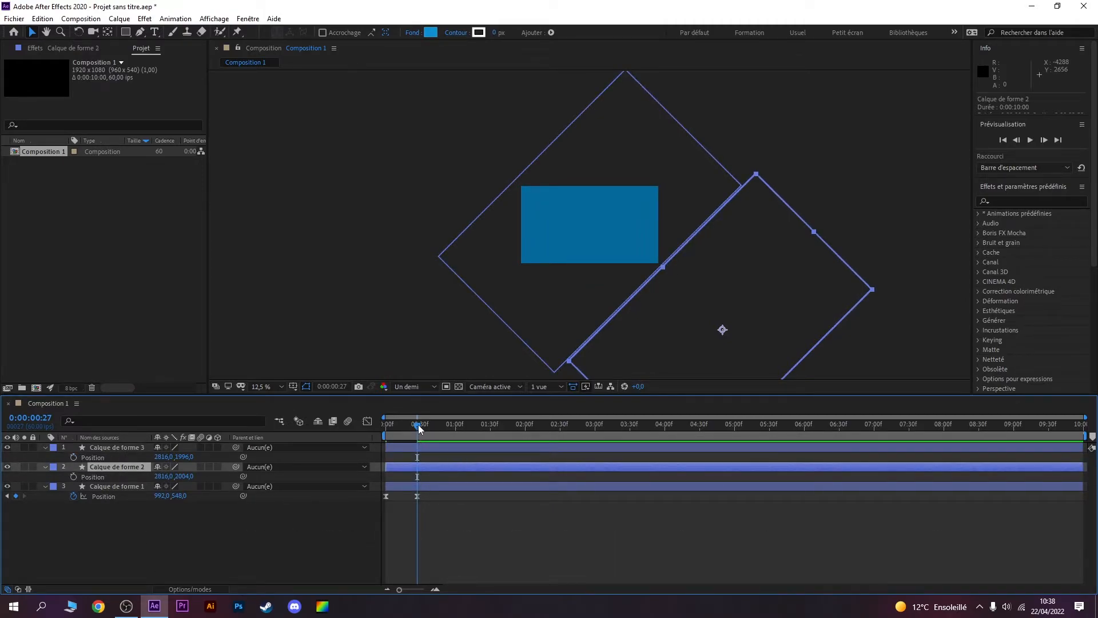
{"action": "left_click_drag", "start_coordinate": [417, 425], "coordinate": [401, 426]}
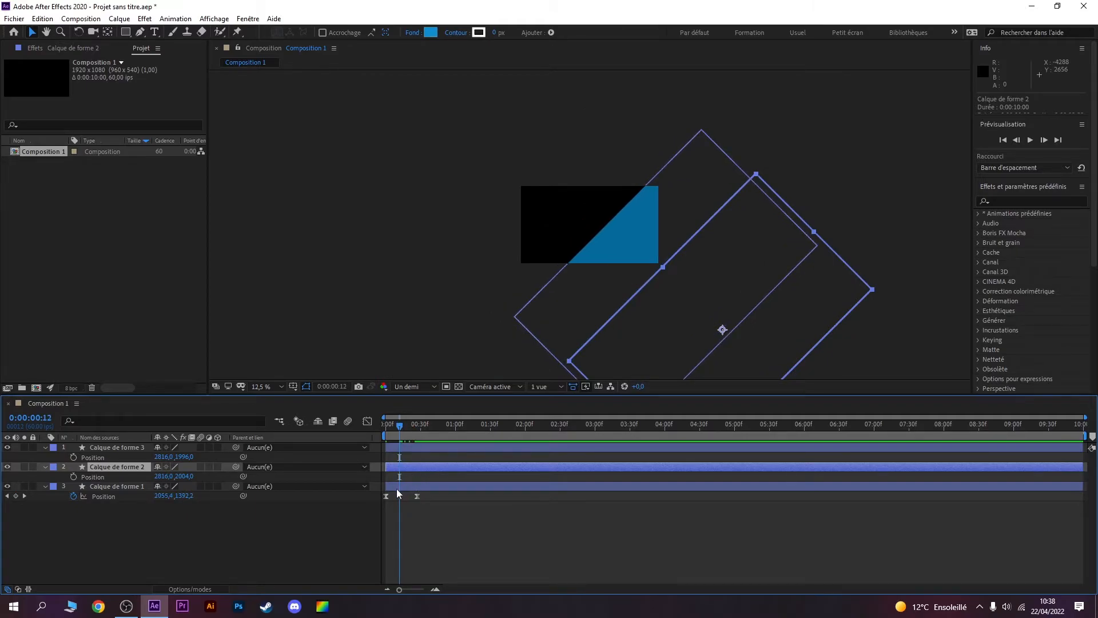
{"action": "key", "text": "ctrl+v"}
Step: Paste the copied Position keyframes onto Calque de forme 3, starting at 0:00:00:26
{"action": "left_click_drag", "start_coordinate": [399, 424], "coordinate": [415, 425]}
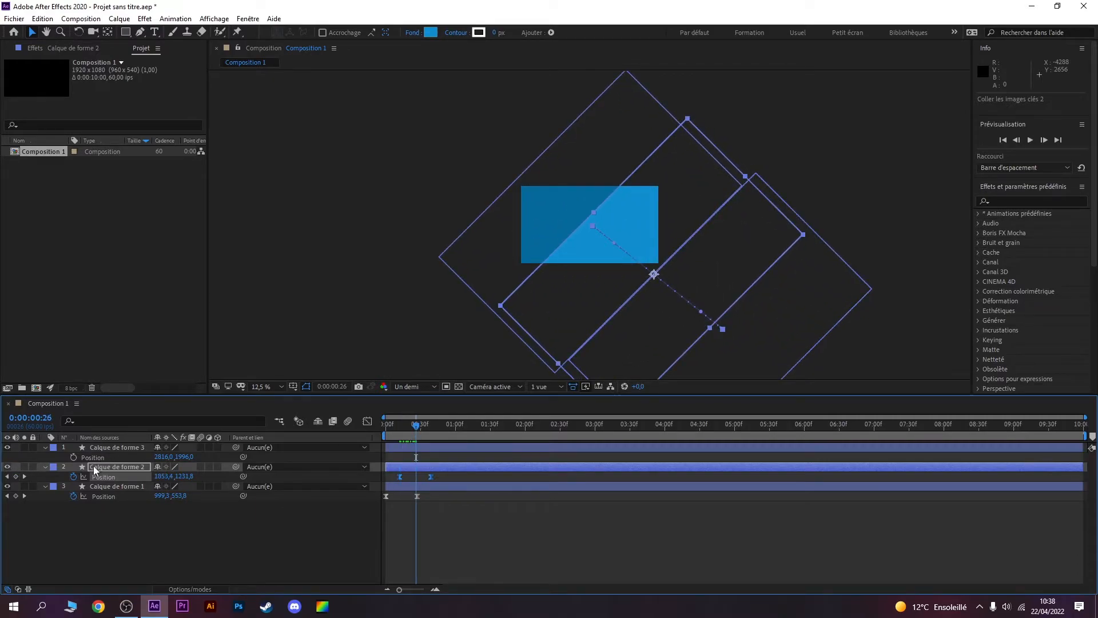
{"action": "left_click", "coordinate": [119, 446]}
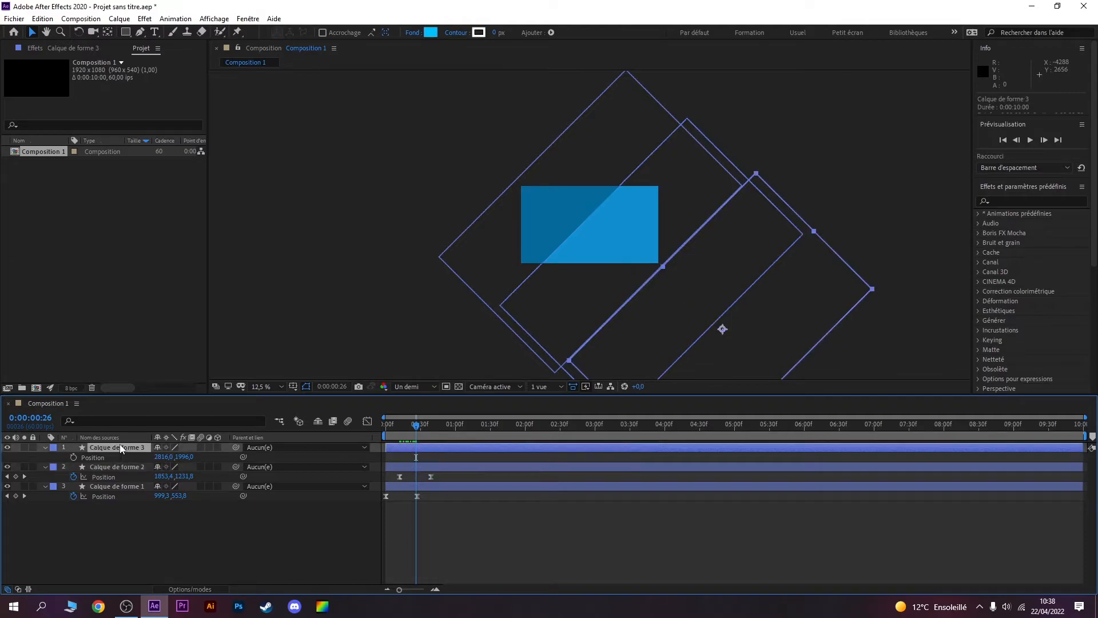
{"action": "key", "text": "ctrl+v"}
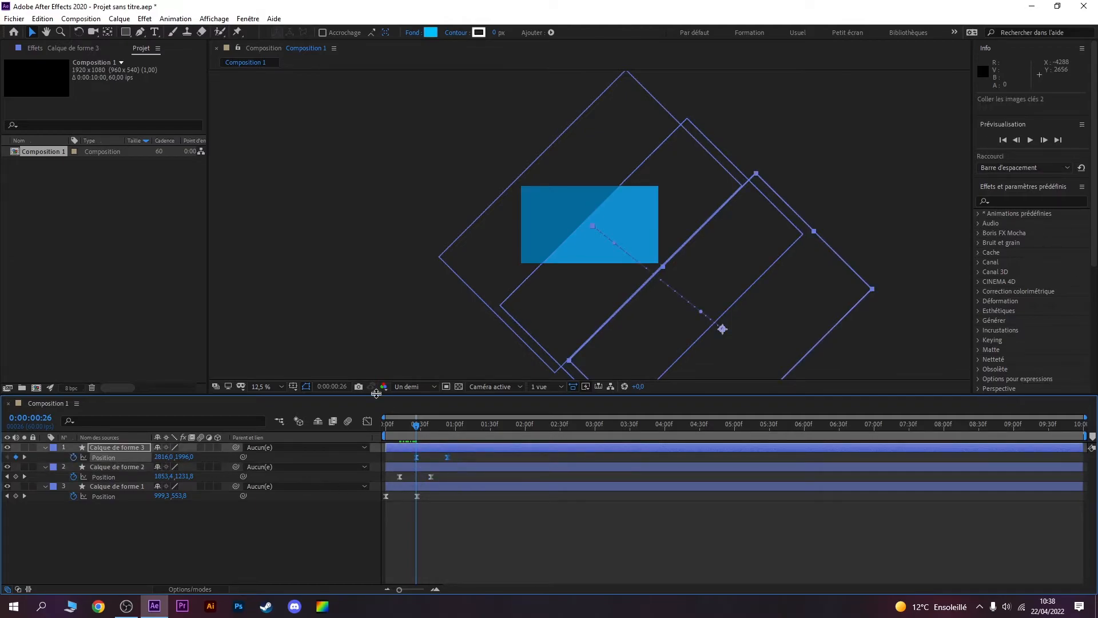
Step: Play the composition from the beginning to check the staggered slide-in of the three rectangles
{"action": "left_click_drag", "start_coordinate": [422, 426], "coordinate": [373, 436]}
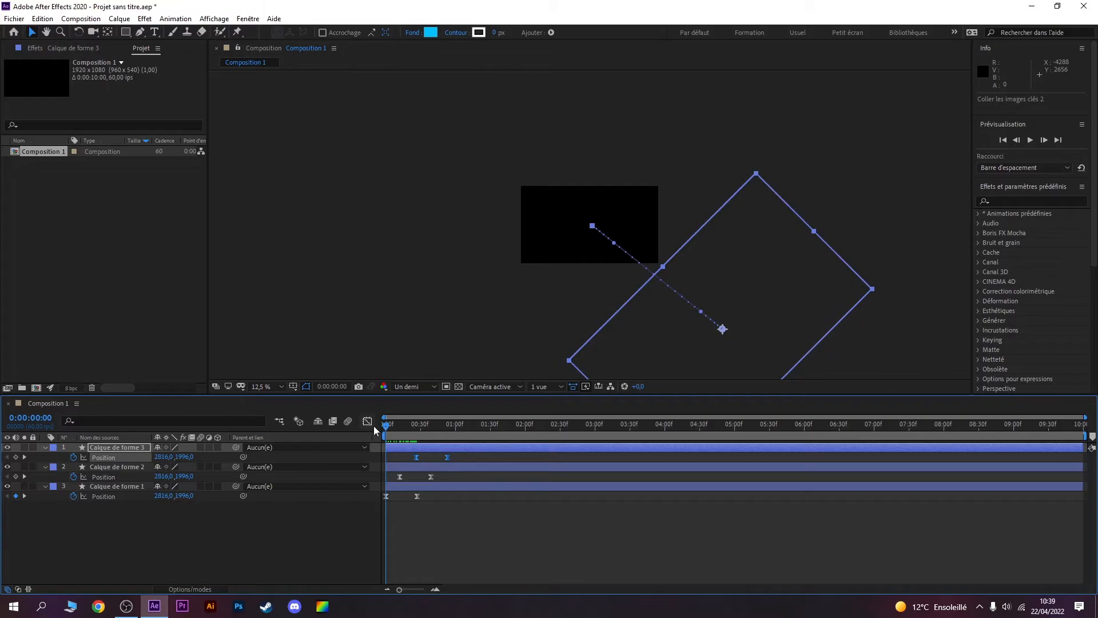
{"action": "key", "text": "space"}
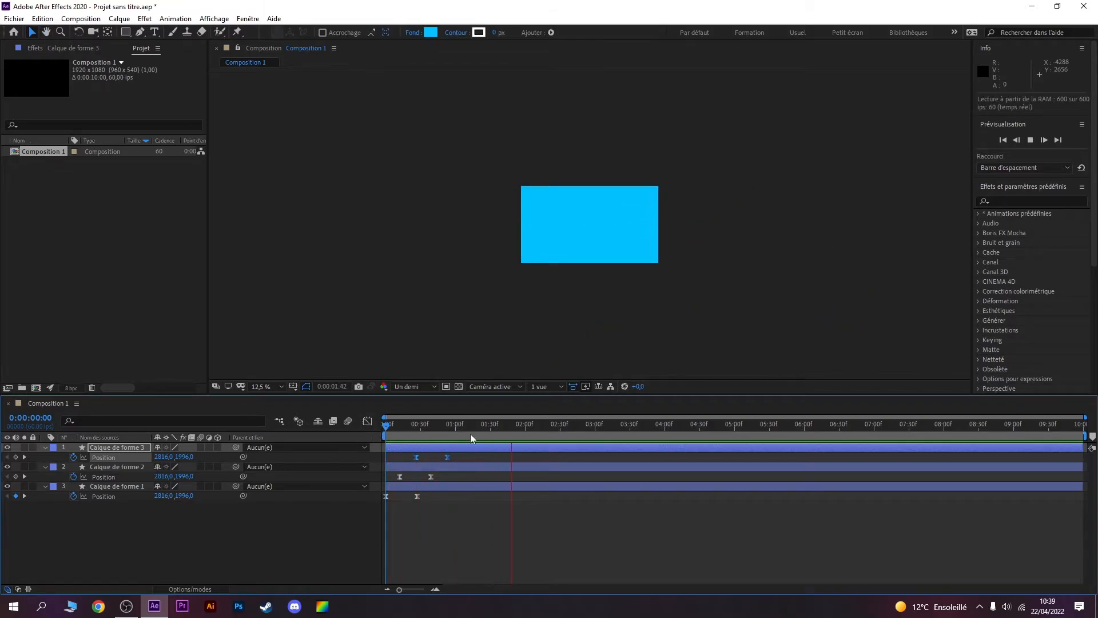
{"action": "key", "text": "space"}
{"action": "key", "text": "space"}
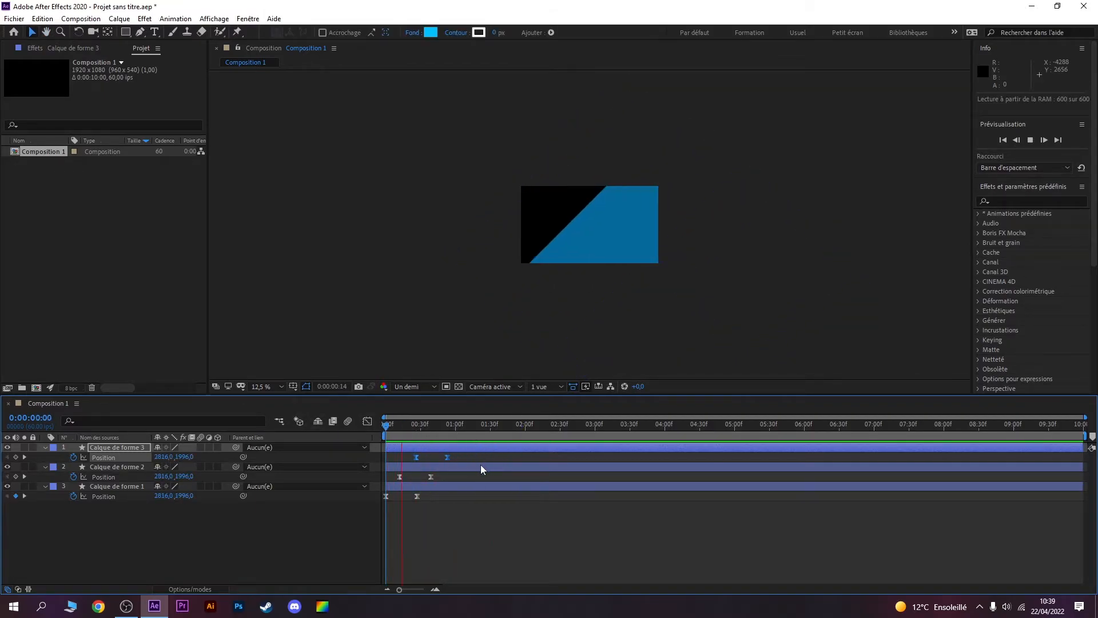
{"action": "key", "text": "space"}
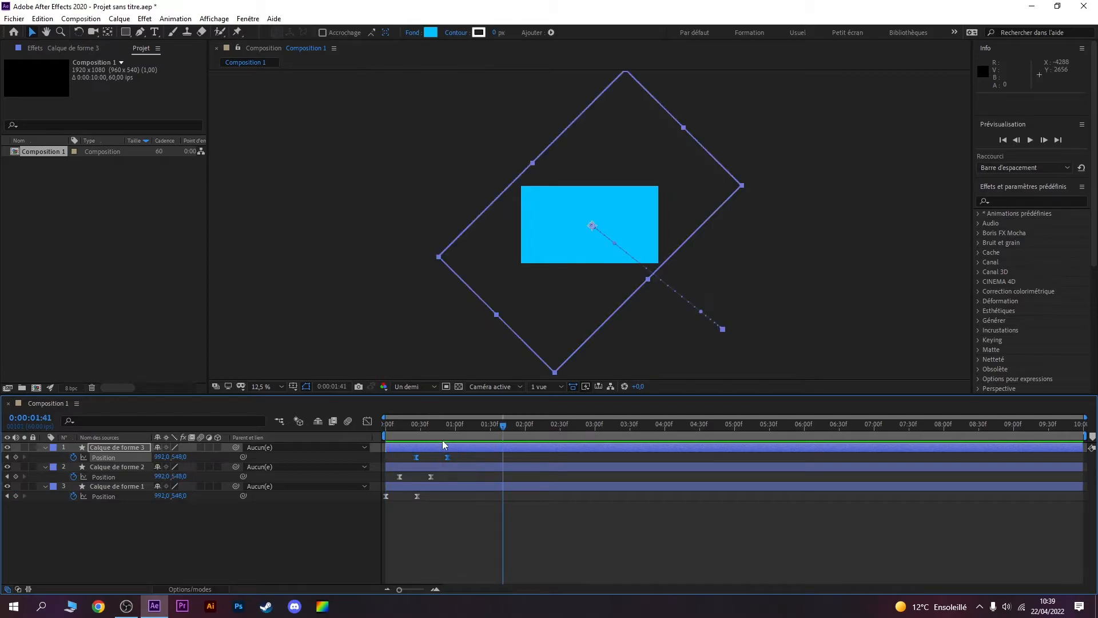
Step: Change the fill of Calque de forme 3 to the dark teal blue 056B8C
{"action": "left_click", "coordinate": [424, 423]}
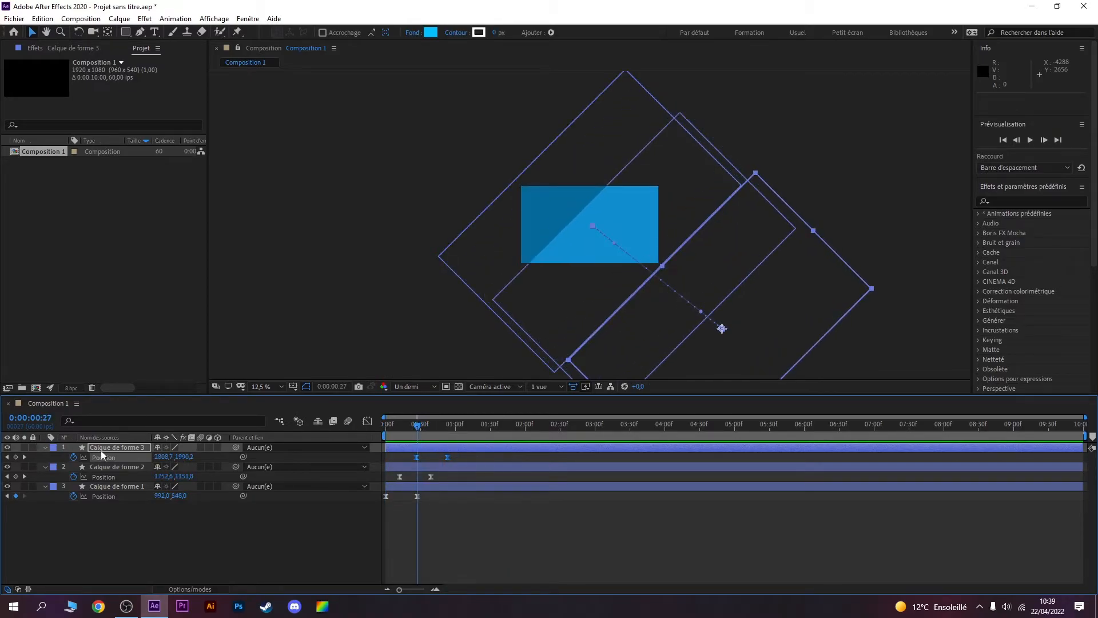
{"action": "left_click", "coordinate": [431, 32]}
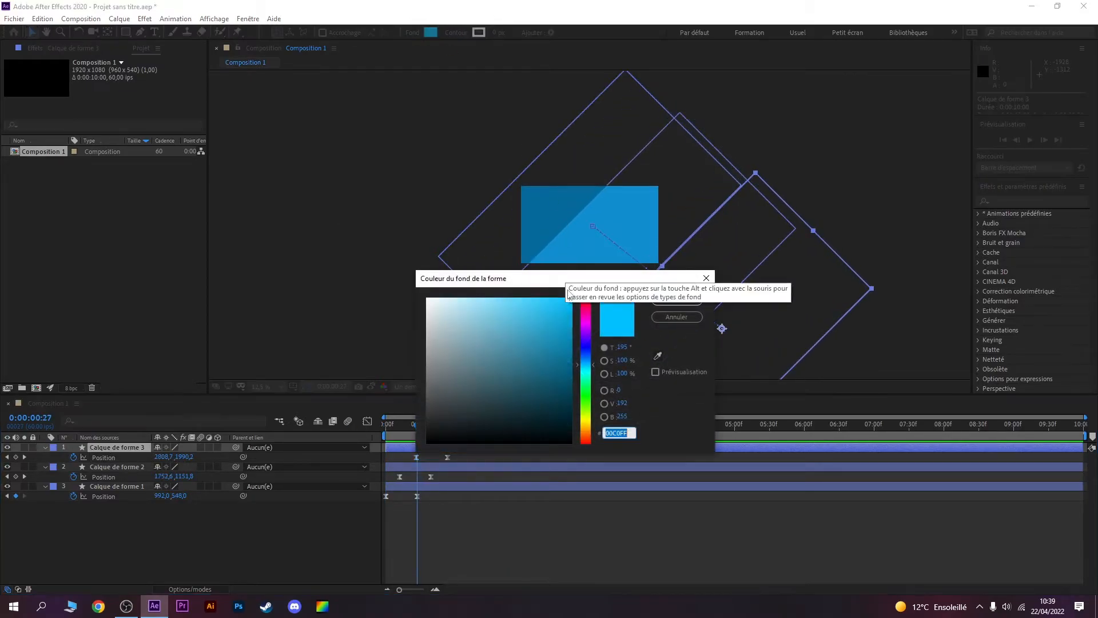
{"action": "left_click_drag", "start_coordinate": [552, 367], "coordinate": [566, 361]}
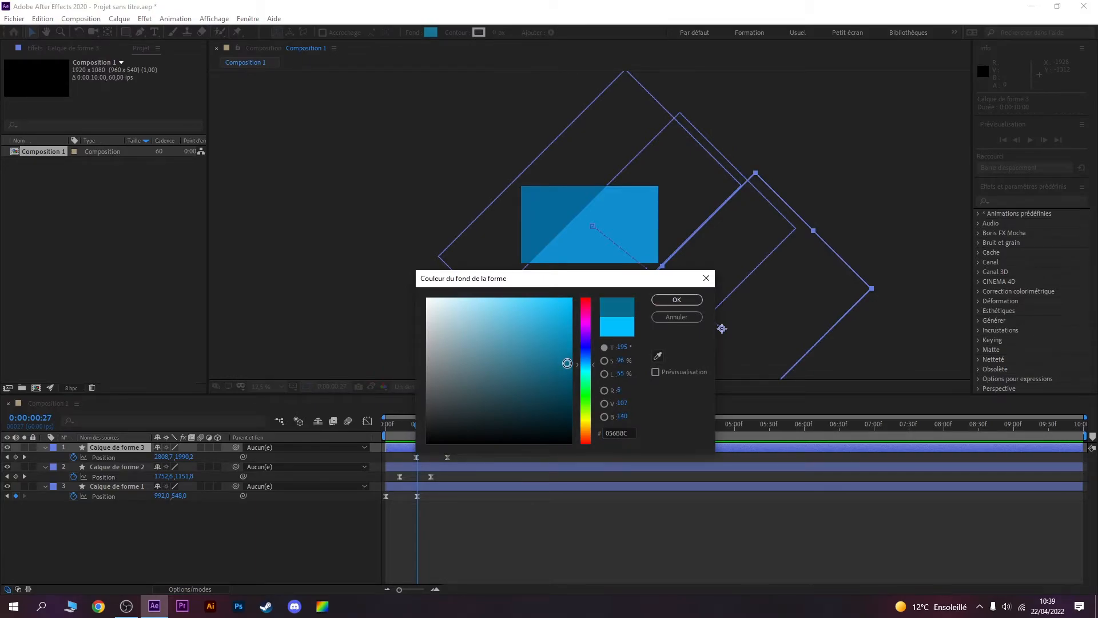
{"action": "left_click", "coordinate": [677, 300]}
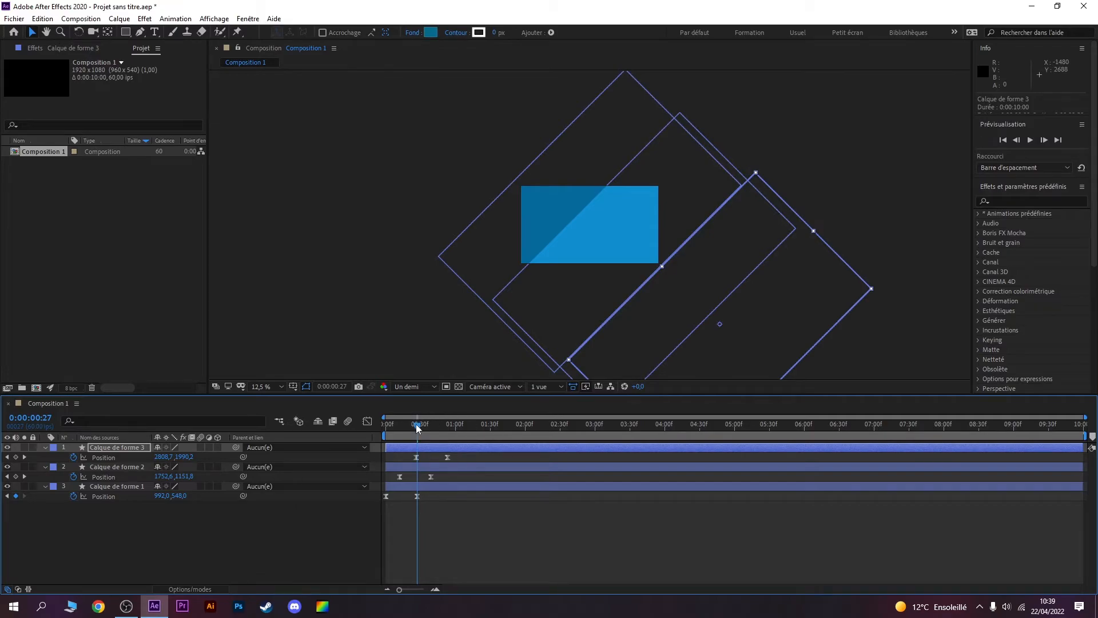
Step: Play the transition from the start again to check it with the darker third rectangle
{"action": "left_click_drag", "start_coordinate": [417, 424], "coordinate": [345, 423]}
{"action": "key", "text": "space"}
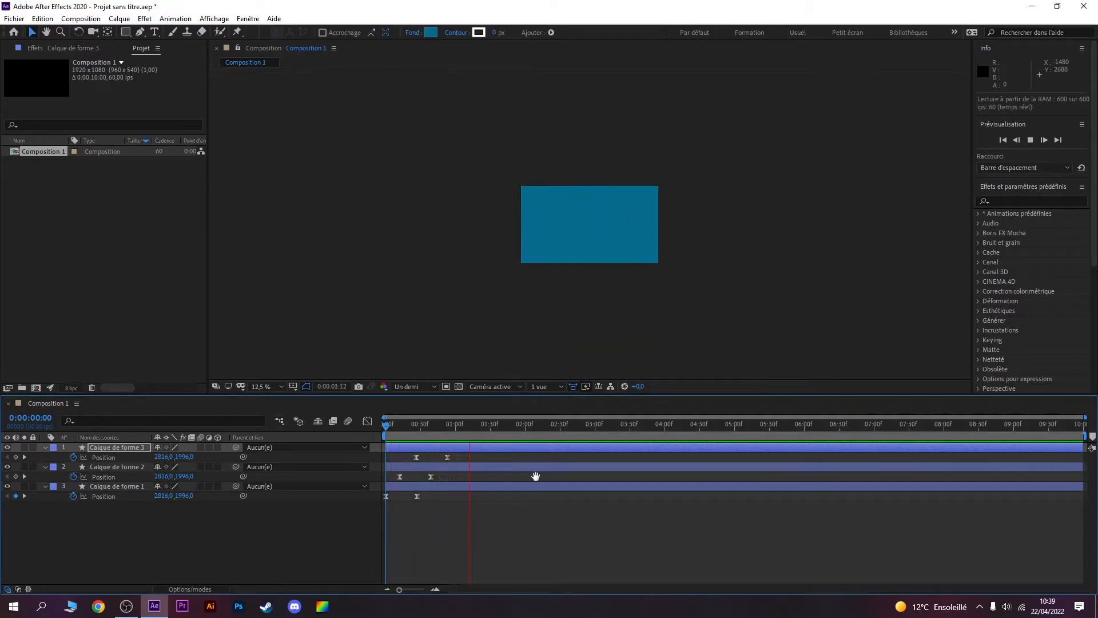
{"action": "key", "text": "space"}
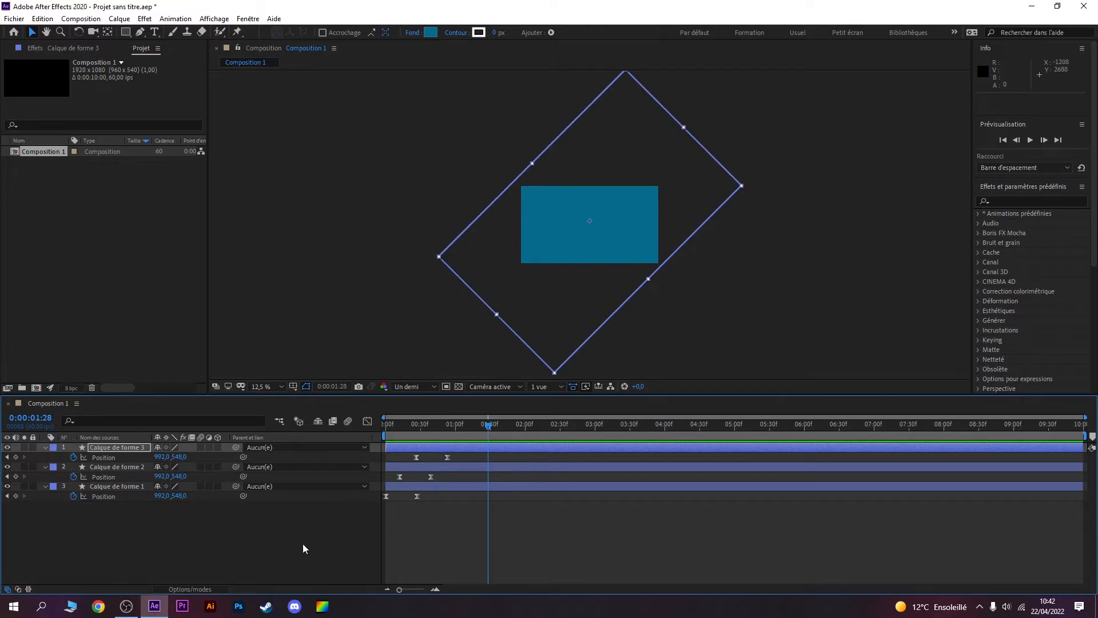
Step: Enable motion blur for the three shape layers and inspect the moving edges at 0:00:00:29
{"action": "left_click", "coordinate": [201, 447]}
{"action": "left_click", "coordinate": [201, 466]}
{"action": "left_click_drag", "start_coordinate": [436, 426], "coordinate": [419, 427]}
{"action": "scroll", "coordinate": [700, 268], "scroll_direction": "up", "scroll_amount": 1}
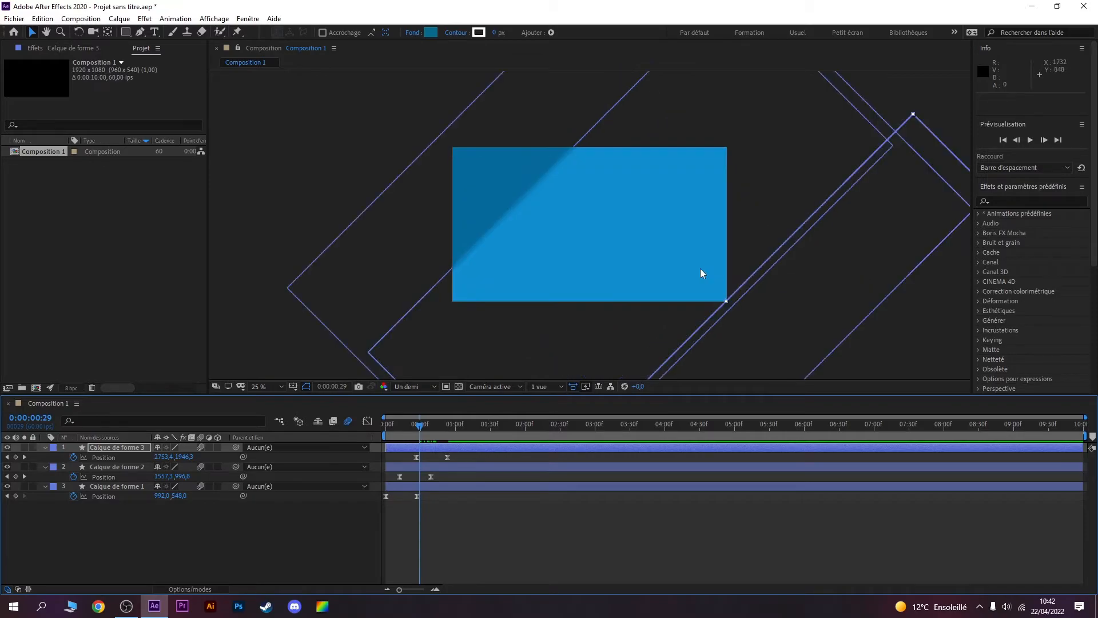
{"action": "scroll", "coordinate": [560, 175], "scroll_direction": "up", "scroll_amount": 2}
{"action": "scroll", "coordinate": [559, 179], "scroll_direction": "down", "scroll_amount": 2}
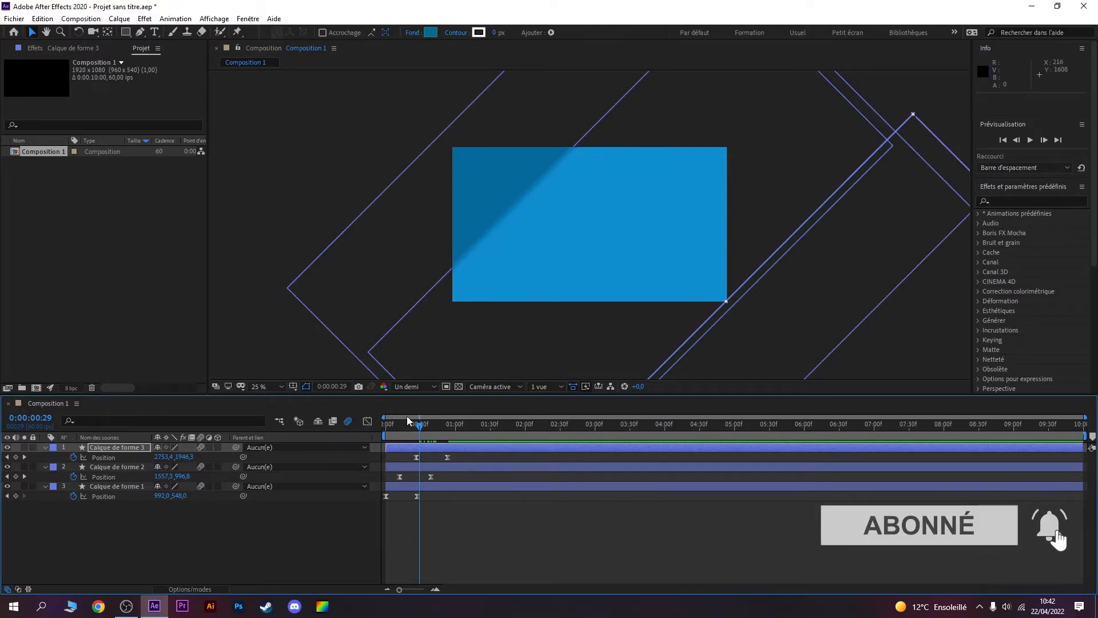
Step: Play the transition from the start to check the three rectangles with motion blur enabled
{"action": "left_click_drag", "start_coordinate": [407, 424], "coordinate": [373, 435]}
{"action": "key", "text": "space"}
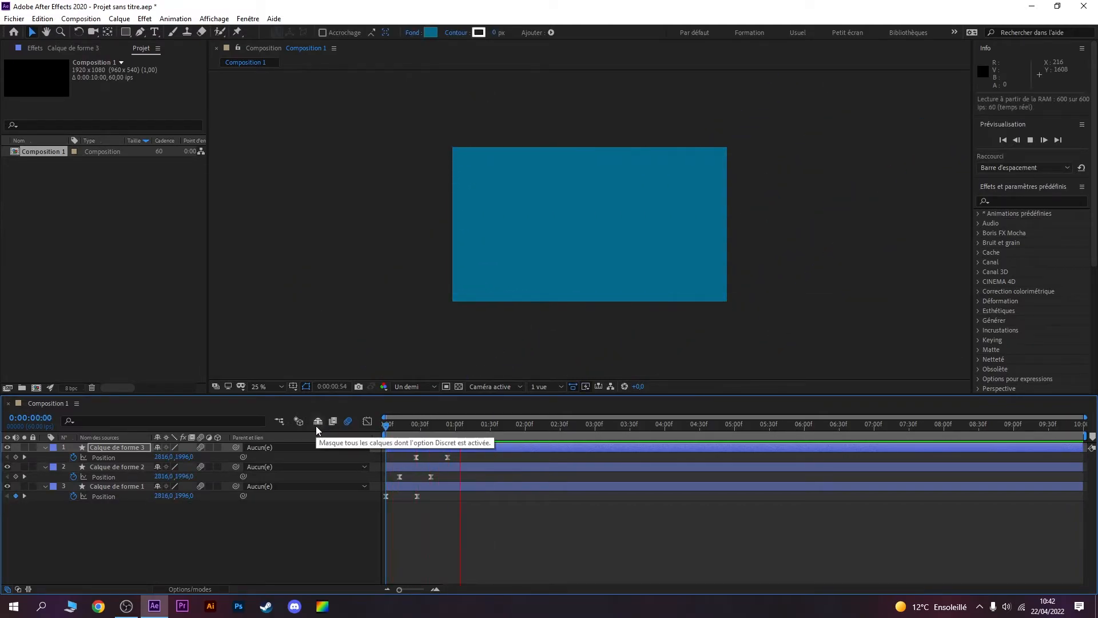
Step: Select all Position keyframes of the three shape layers and show their speed curves down to the zero line in the graph editor
{"action": "left_click_drag", "start_coordinate": [450, 523], "coordinate": [372, 436]}
{"action": "left_click", "coordinate": [367, 421]}
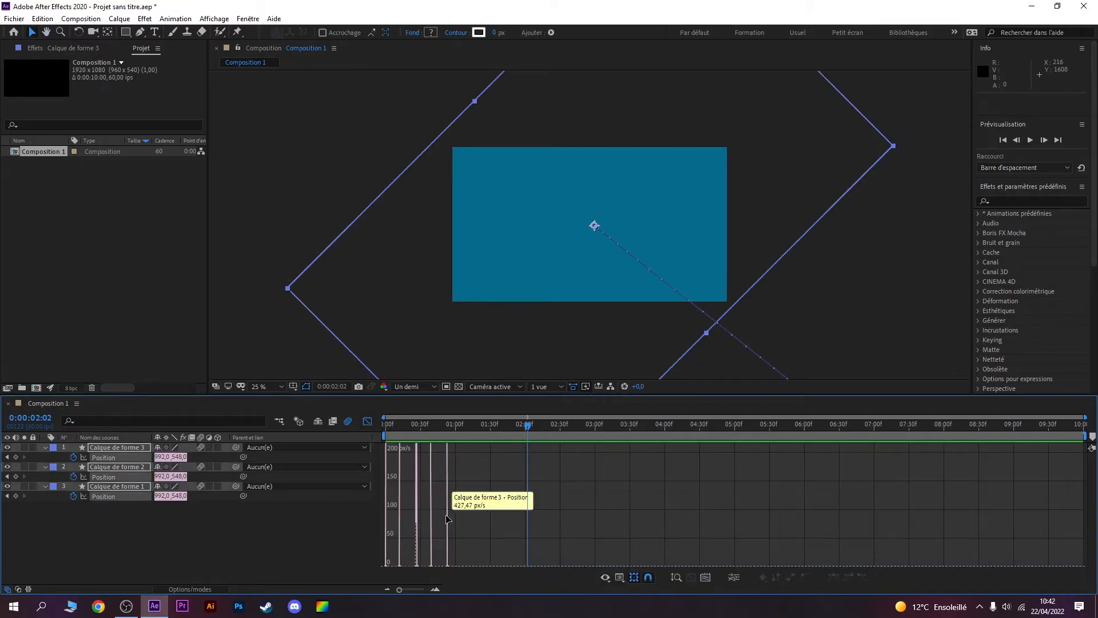
{"action": "scroll", "coordinate": [461, 510], "scroll_direction": "down", "scroll_amount": 2}
{"action": "right_click", "coordinate": [465, 475]}
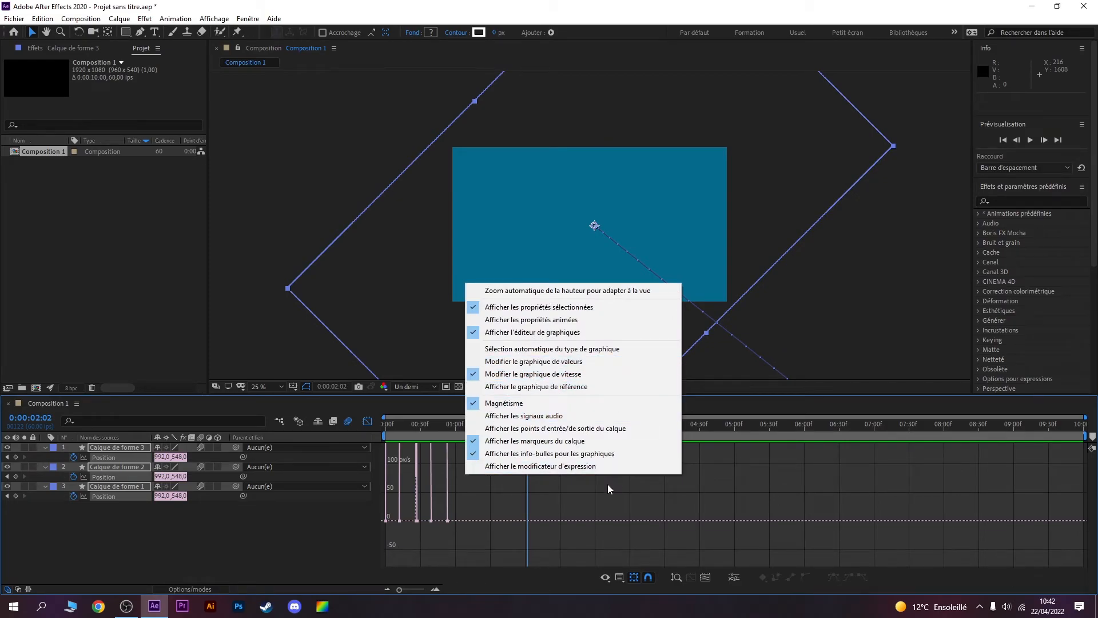
{"action": "left_click", "coordinate": [483, 544]}
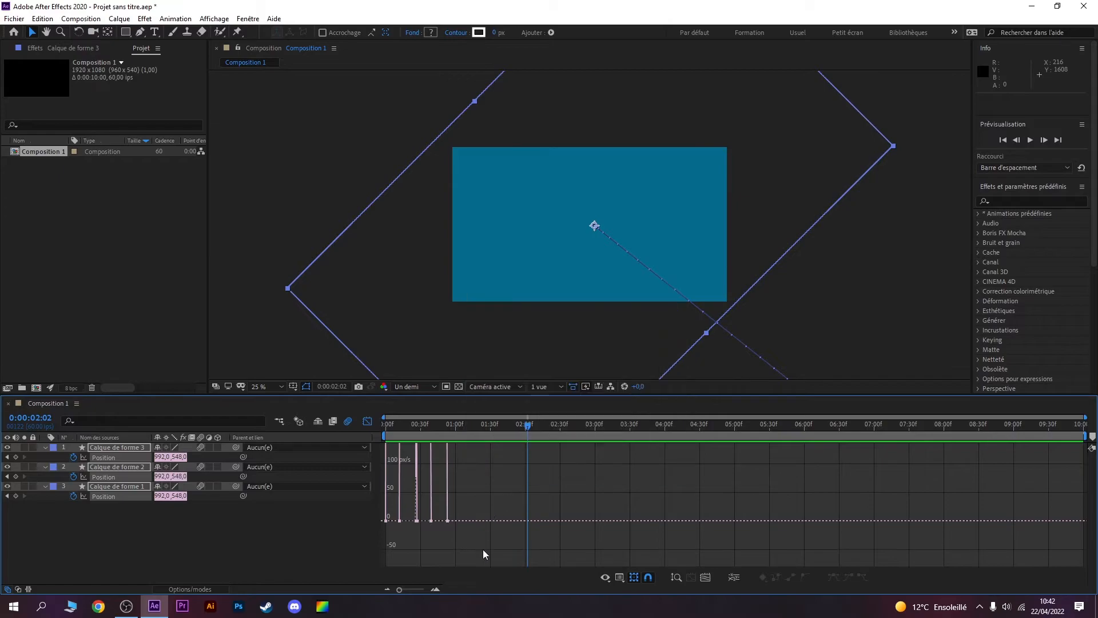
{"action": "scroll", "coordinate": [479, 540], "scroll_direction": "down", "scroll_amount": 3}
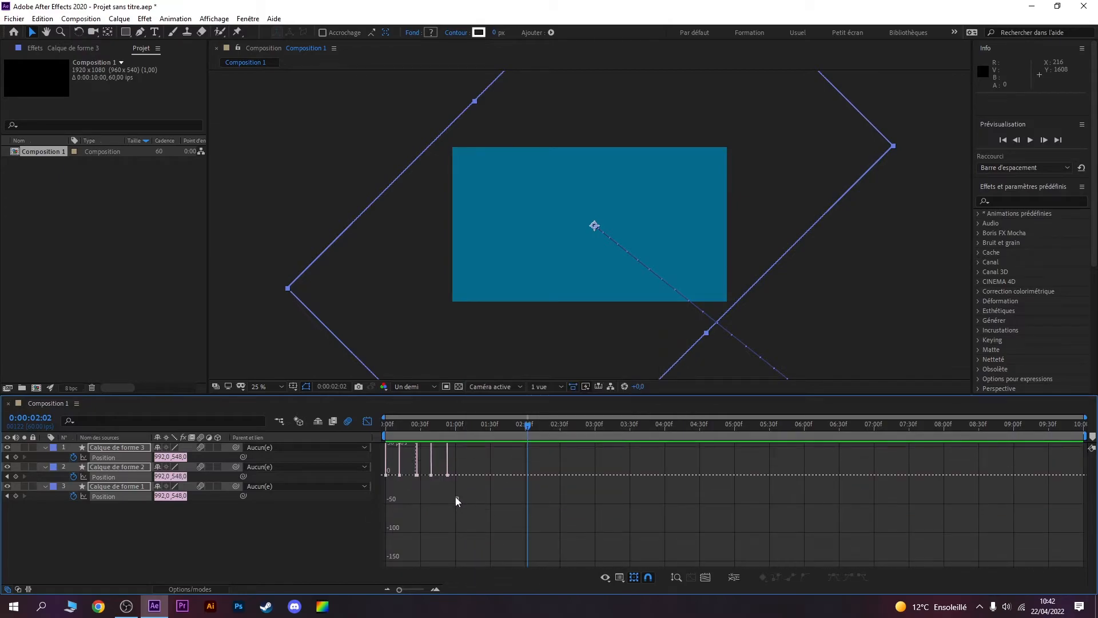
Step: Lengthen the outgoing ease handles of the layers' starting Position keyframes in the speed graph, and return to the layer bars
{"action": "left_click_drag", "start_coordinate": [406, 474], "coordinate": [381, 462]}
{"action": "left_click", "coordinate": [420, 496]}
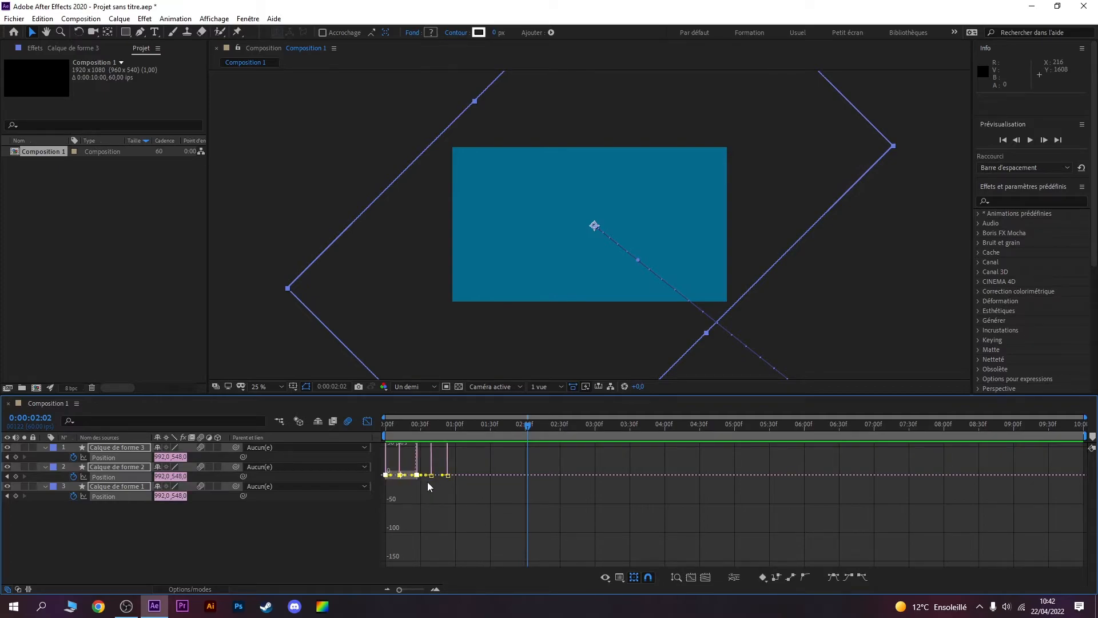
{"action": "scroll", "coordinate": [428, 481], "scroll_direction": "up", "scroll_amount": 1}
{"action": "left_click_drag", "start_coordinate": [400, 589], "coordinate": [440, 591]}
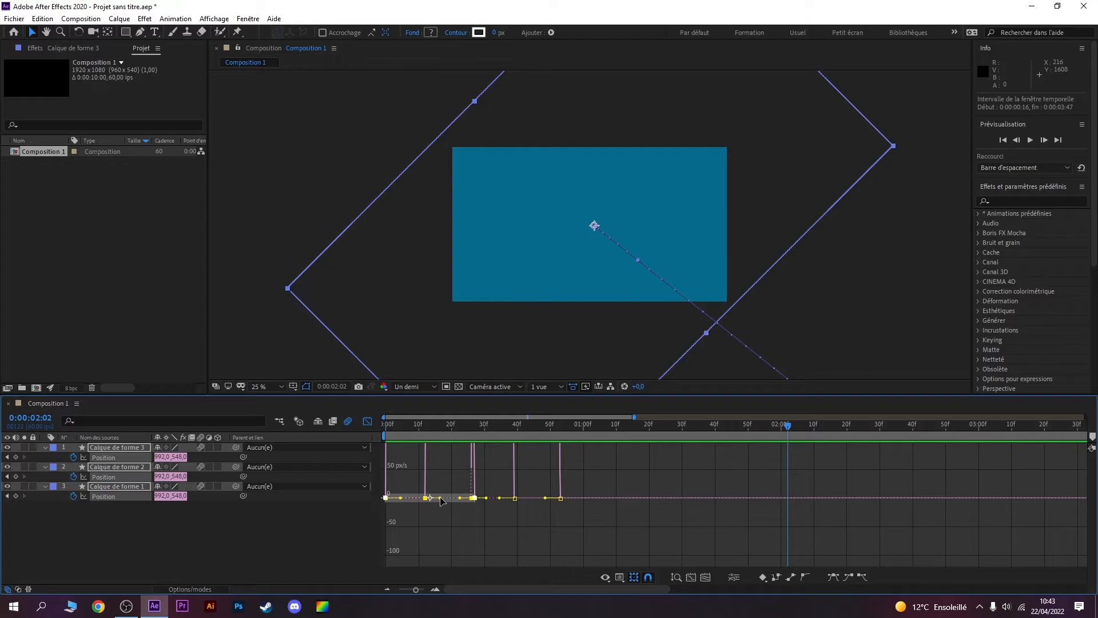
{"action": "left_click_drag", "start_coordinate": [441, 497], "coordinate": [489, 497]}
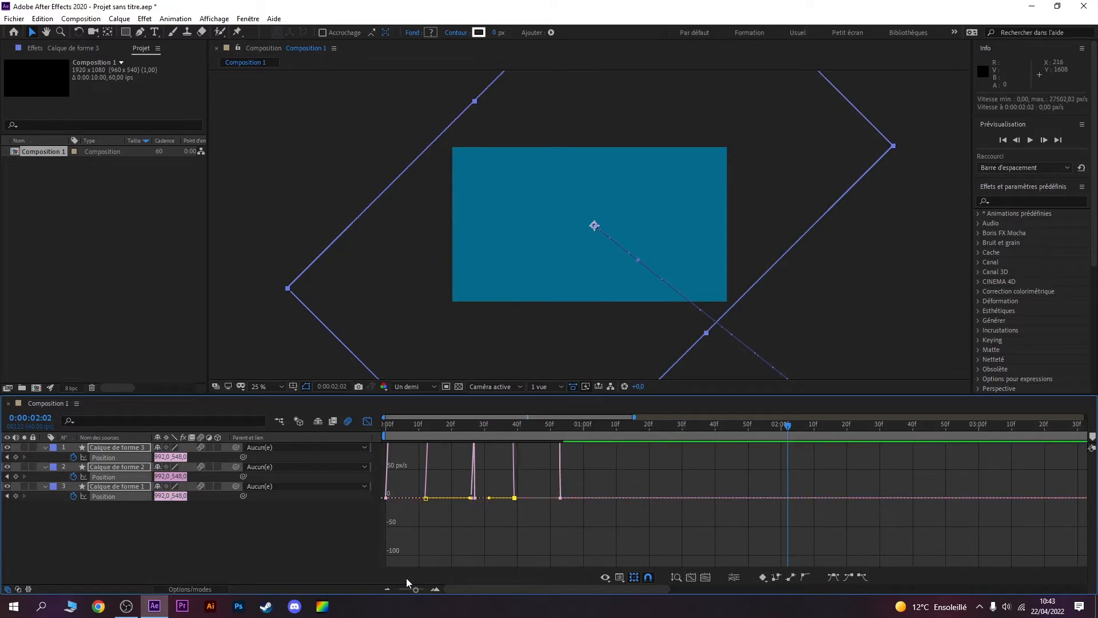
{"action": "left_click", "coordinate": [368, 421]}
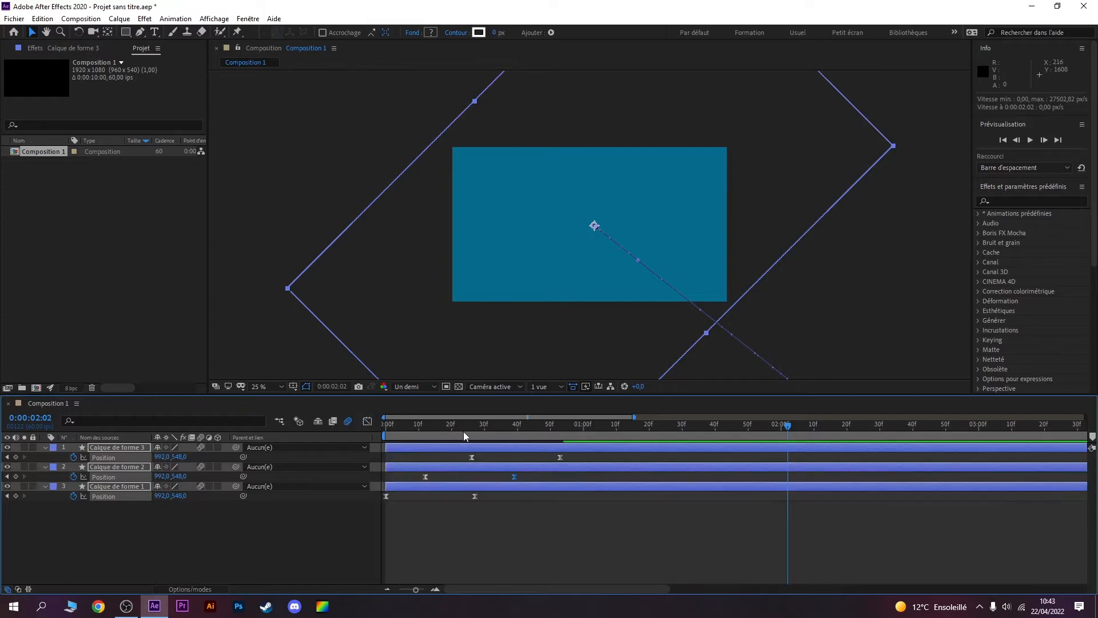
Step: Play the composition from the beginning to check the adjusted easing of the slide-in
{"action": "key", "text": "space"}
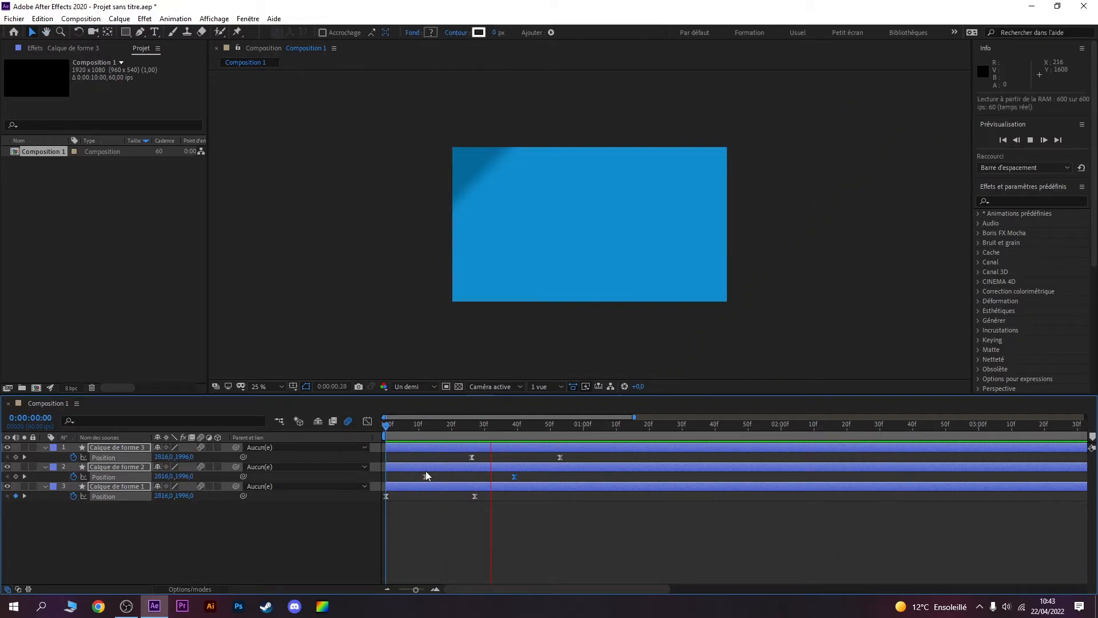
{"action": "key", "text": "space"}
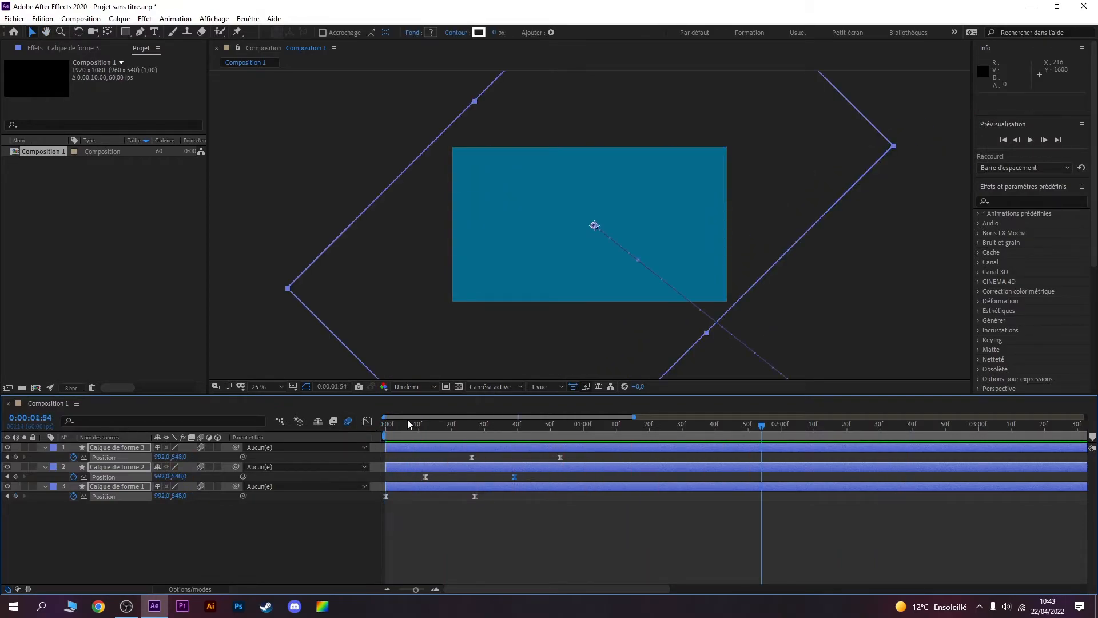
Step: Shift the Position keyframes of Calque de forme 2 to start at about 0:00:00:08 and Calque de forme 3's at about 0:00:00:17, and preview
{"action": "left_click_drag", "start_coordinate": [408, 422], "coordinate": [431, 428]}
{"action": "left_click_drag", "start_coordinate": [588, 540], "coordinate": [474, 444]}
{"action": "left_click_drag", "start_coordinate": [527, 476], "coordinate": [413, 476]}
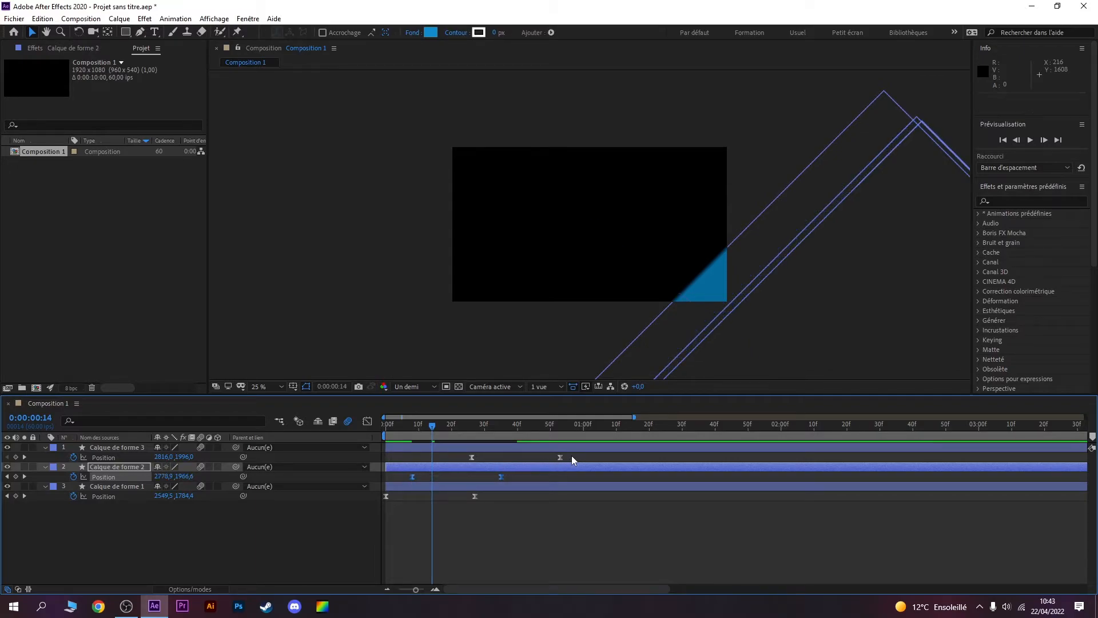
{"action": "left_click_drag", "start_coordinate": [571, 455], "coordinate": [406, 427]}
{"action": "key", "text": "space"}
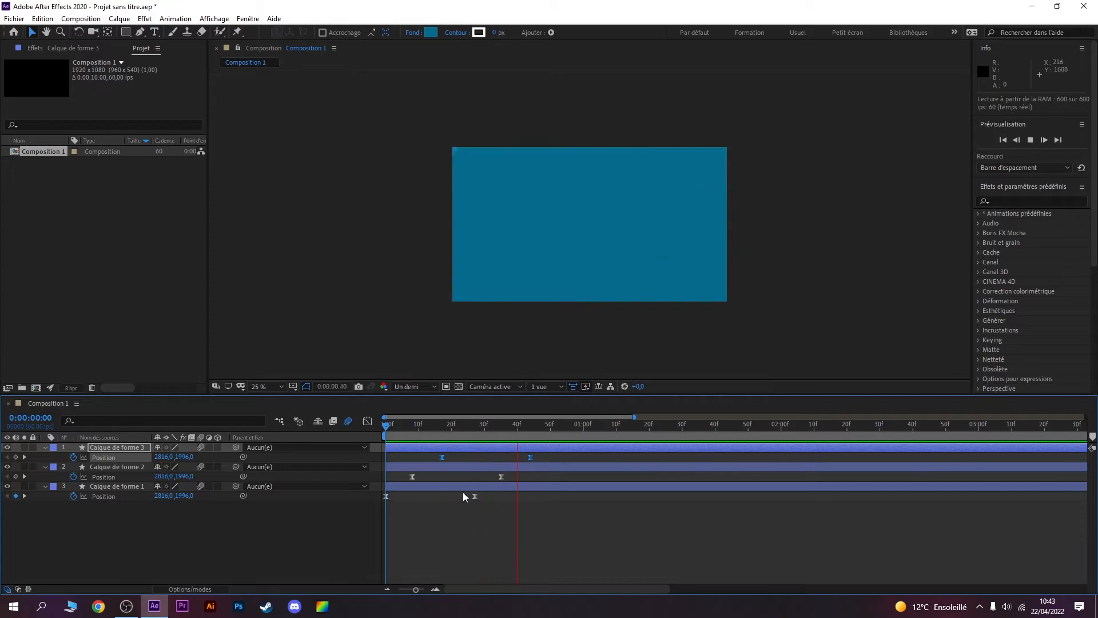
{"action": "key", "text": "space"}
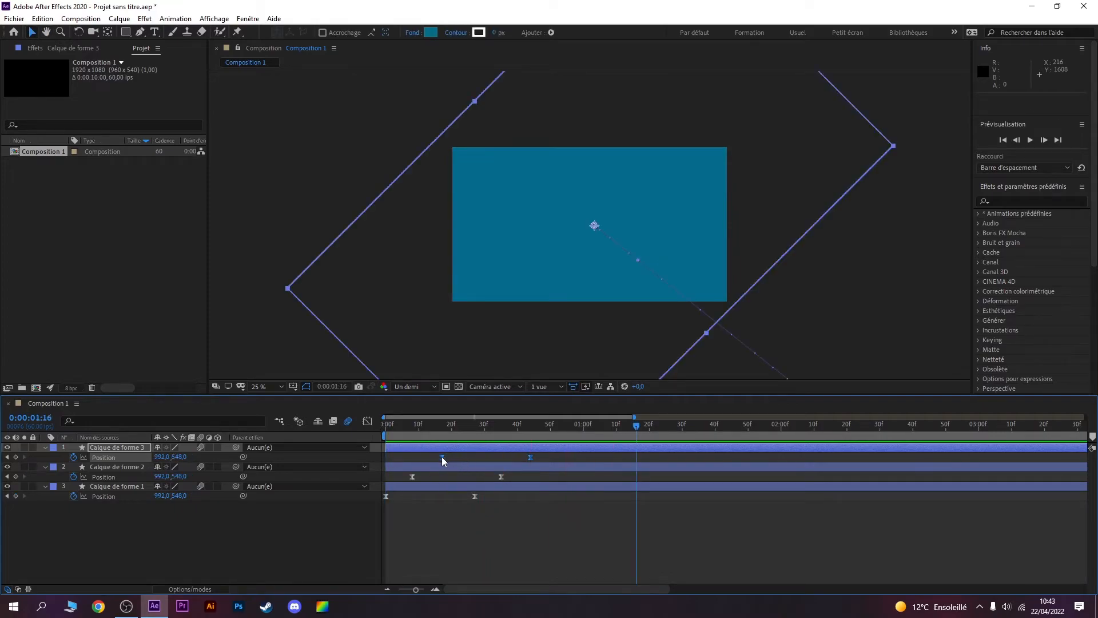
Step: Nudge the Position keyframes of Calque de forme 3 to start at 0:00:00:16 and replay the transition from the start
{"action": "left_click_drag", "start_coordinate": [442, 457], "coordinate": [438, 457]}
{"action": "key", "text": "Home"}
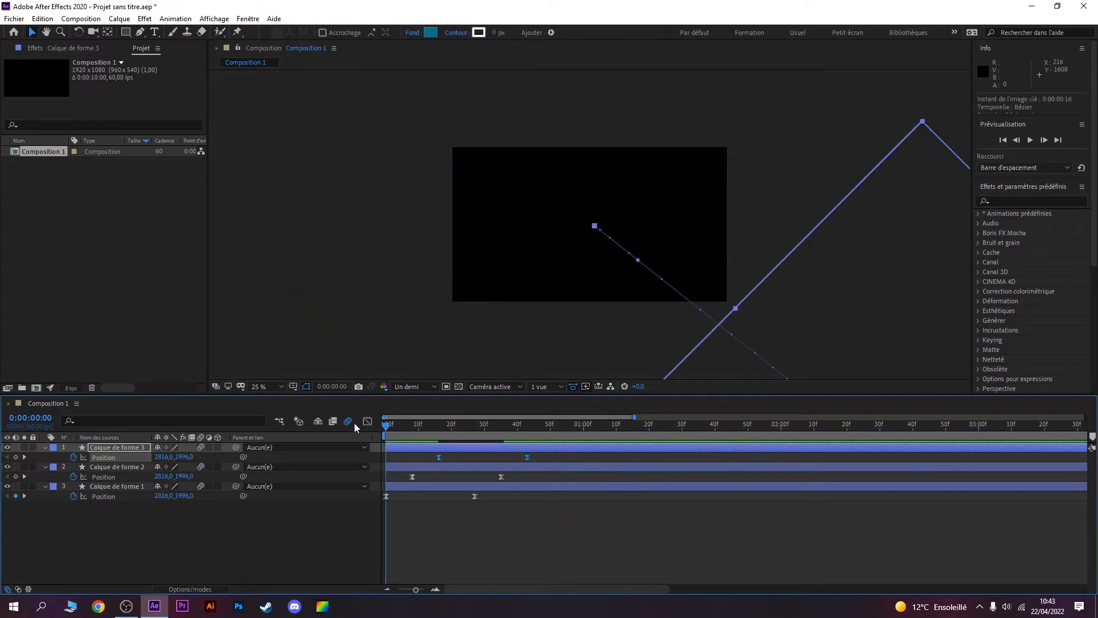
{"action": "key", "text": "space"}
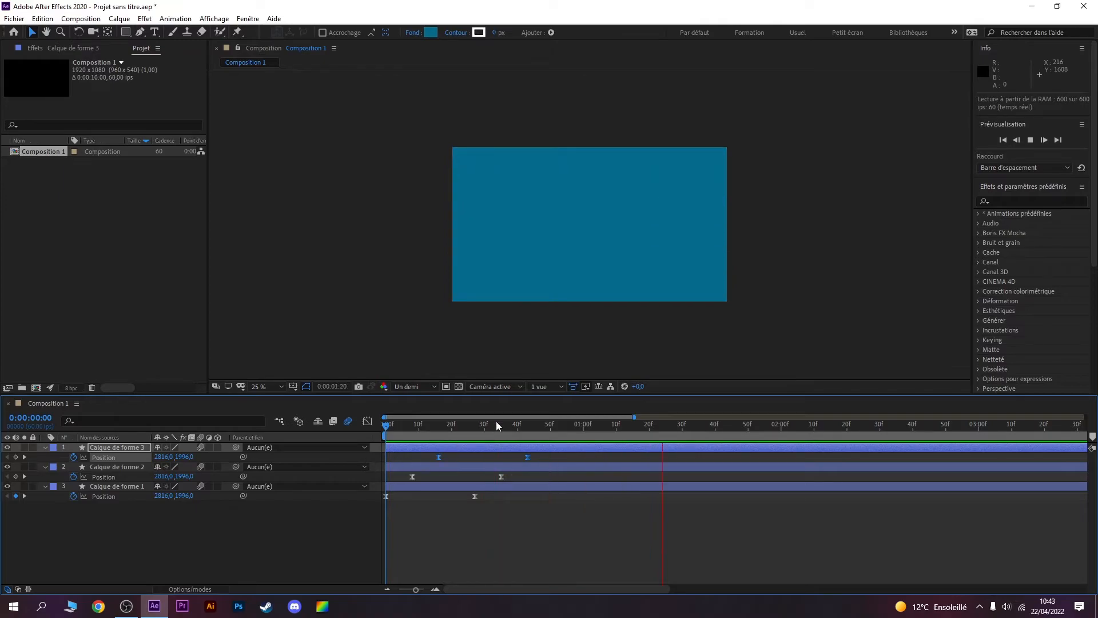
{"action": "key", "text": "space"}
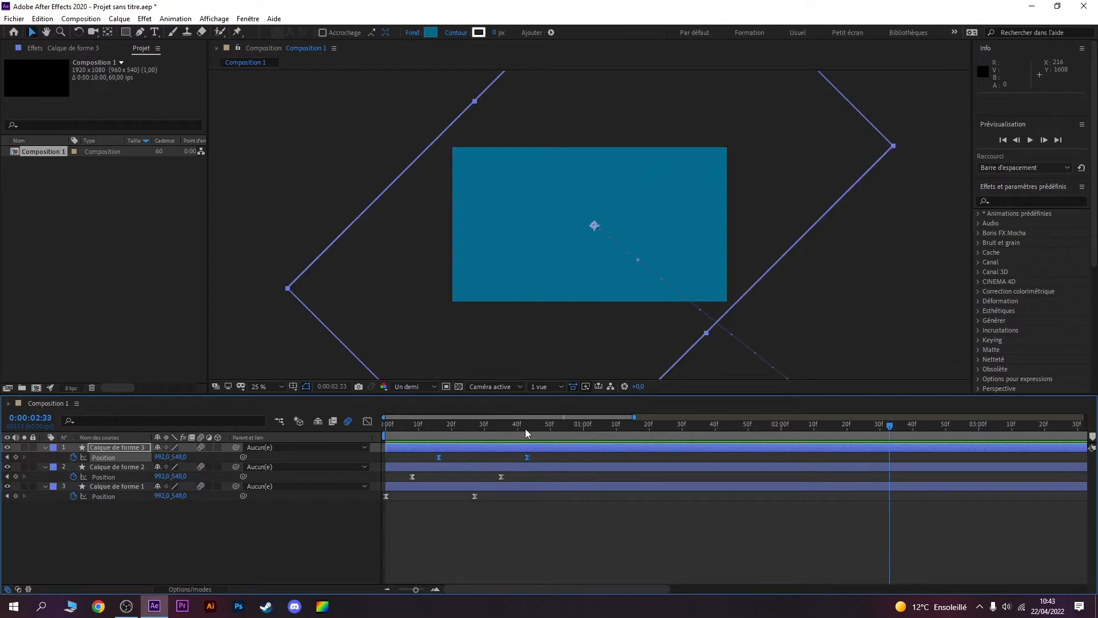
Step: Add a Position keyframe holding the current position on all three shape layers at 0:00:01:56
{"action": "left_click_drag", "start_coordinate": [526, 433], "coordinate": [543, 441]}
{"action": "left_click_drag", "start_coordinate": [544, 433], "coordinate": [770, 439]}
{"action": "left_click", "coordinate": [16, 458]}
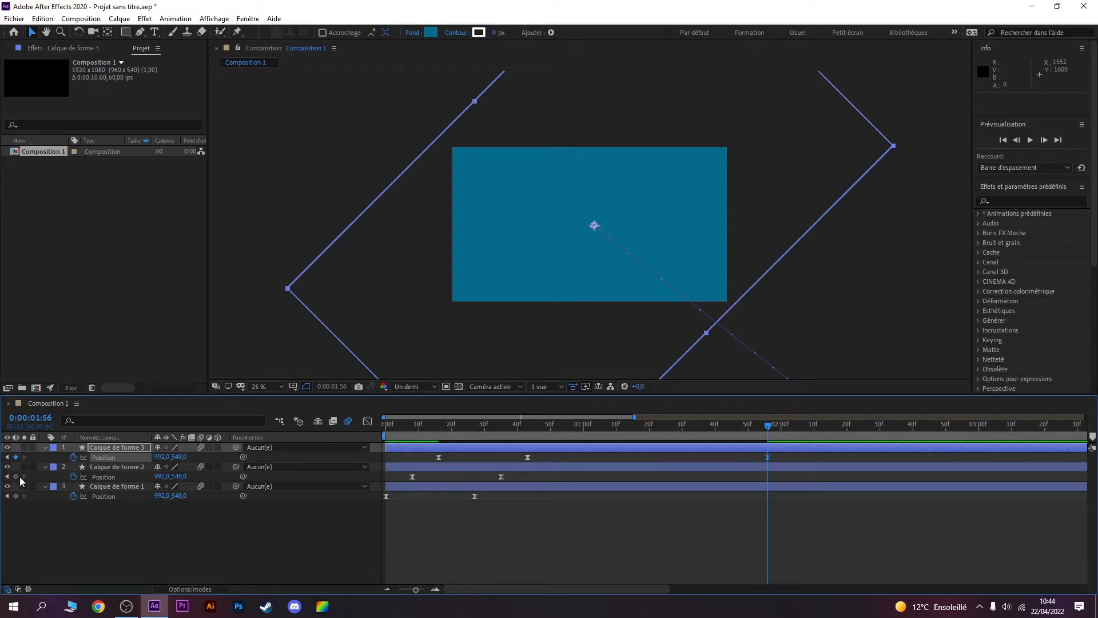
{"action": "left_click", "coordinate": [16, 476]}
{"action": "left_click", "coordinate": [16, 496]}
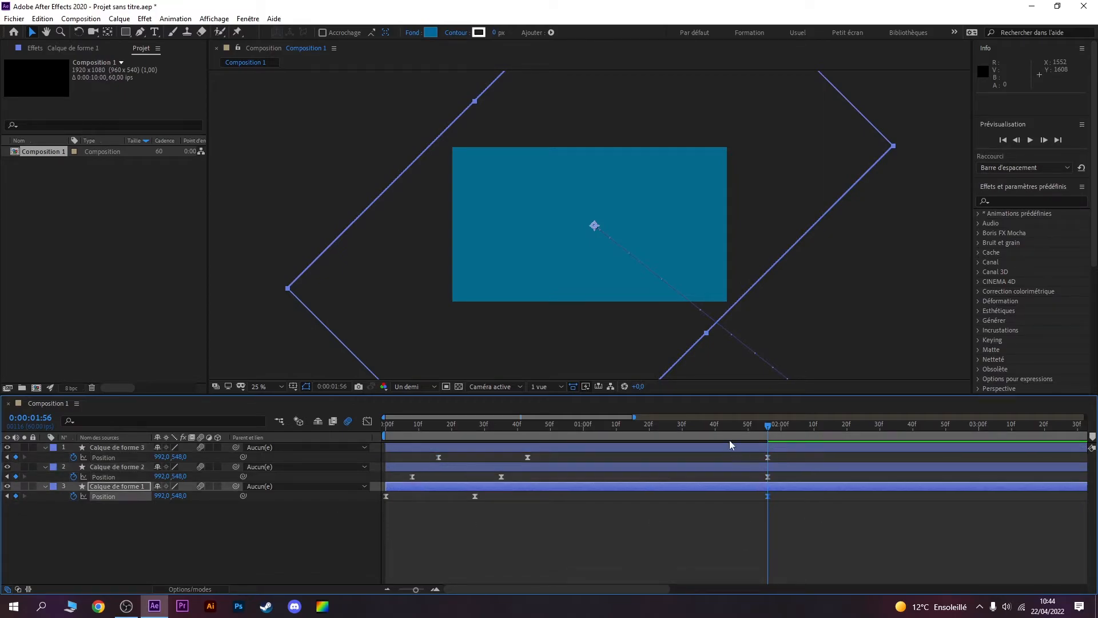
Step: At 0:00:02:22, move Calque de forme 1 diagonally up and out of the frame to Position -828, -884
{"action": "left_click", "coordinate": [779, 424]}
{"action": "left_click_drag", "start_coordinate": [778, 426], "coordinate": [849, 427]}
{"action": "left_click_drag", "start_coordinate": [852, 429], "coordinate": [855, 430]}
{"action": "left_click_drag", "start_coordinate": [760, 225], "coordinate": [500, 19]}
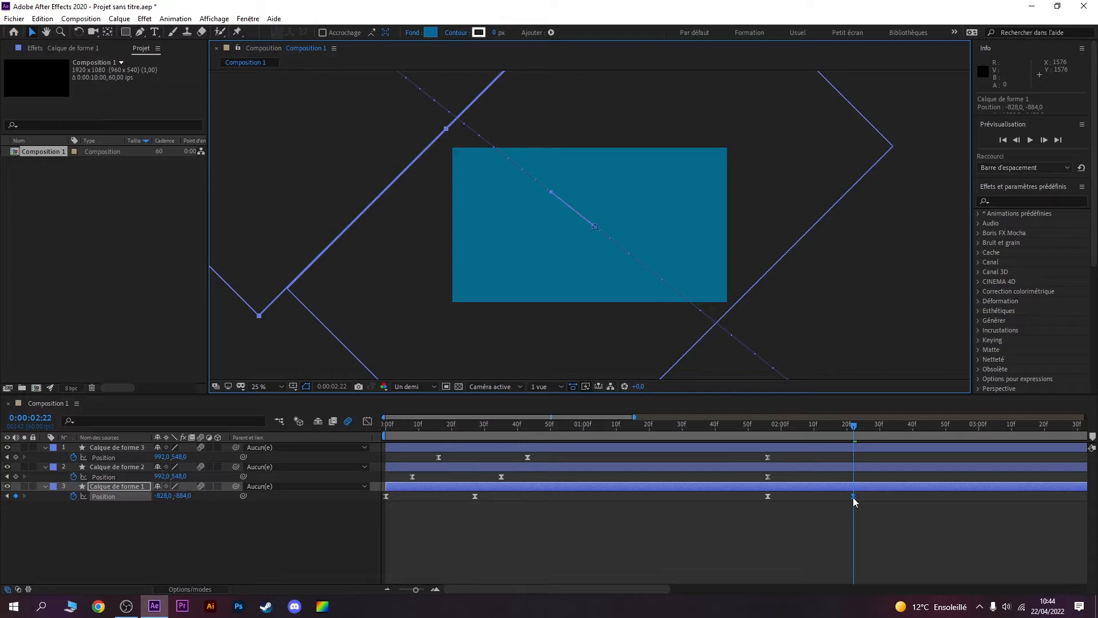
Step: Shift the two exit Position keyframes of Calque de forme 1 later, so they start at about 0:00:02:08
{"action": "mouse_move", "coordinate": [853, 496]}
{"action": "left_click_drag", "start_coordinate": [805, 493], "coordinate": [810, 493]}
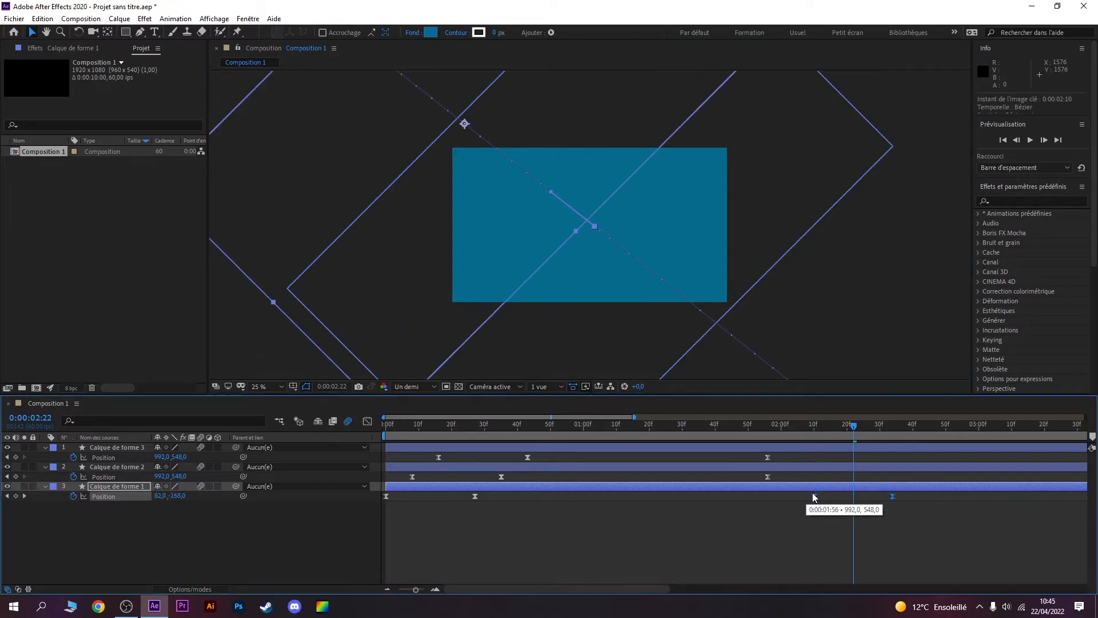
{"action": "left_click_drag", "start_coordinate": [857, 432], "coordinate": [770, 430]}
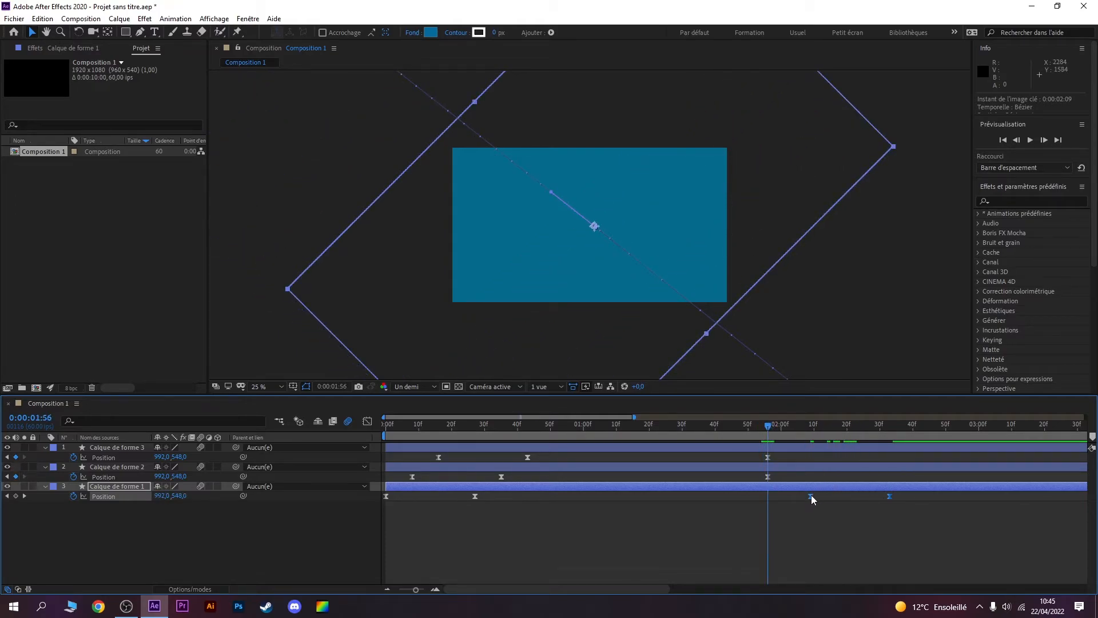
{"action": "mouse_move", "coordinate": [809, 496]}
{"action": "left_mouse_down"}
{"action": "mouse_move", "coordinate": [794, 495]}
{"action": "mouse_move", "coordinate": [807, 495]}
{"action": "left_mouse_up"}
Step: At 0:00:02:18, move Calque de forme 2 diagonally up and out of the frame to Position -804, -900
{"action": "left_click", "coordinate": [768, 476]}
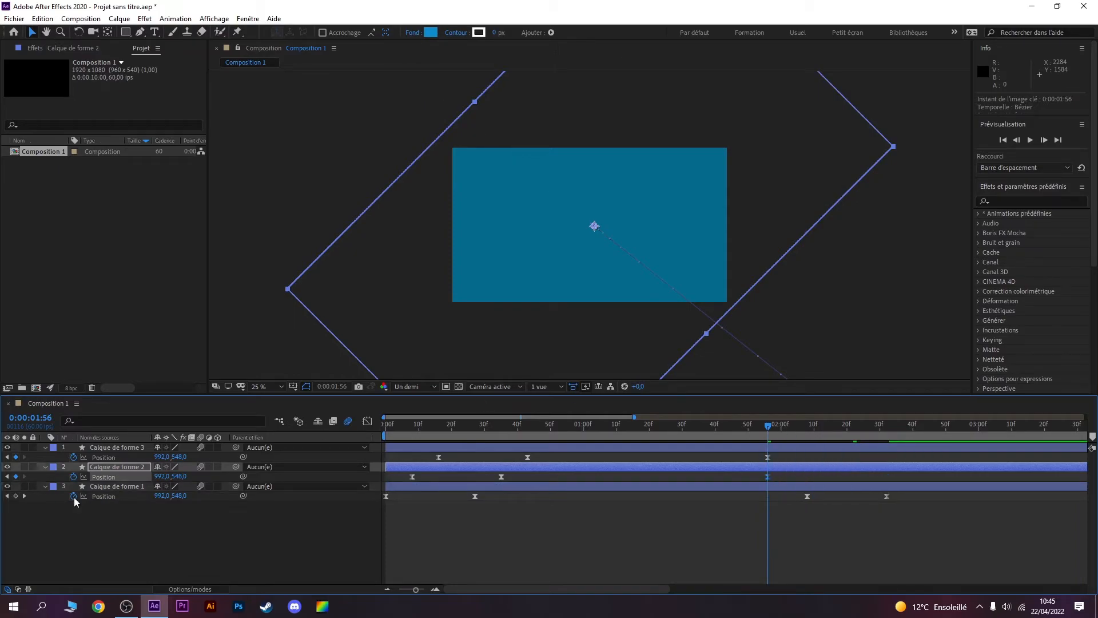
{"action": "left_click", "coordinate": [108, 466]}
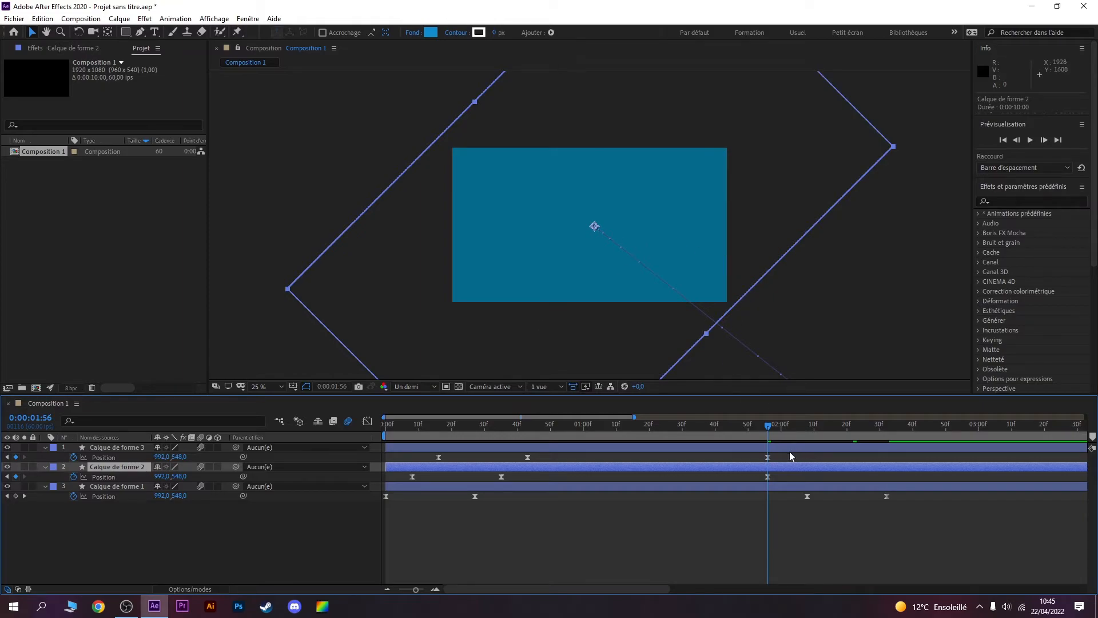
{"action": "left_click_drag", "start_coordinate": [771, 429], "coordinate": [842, 432]}
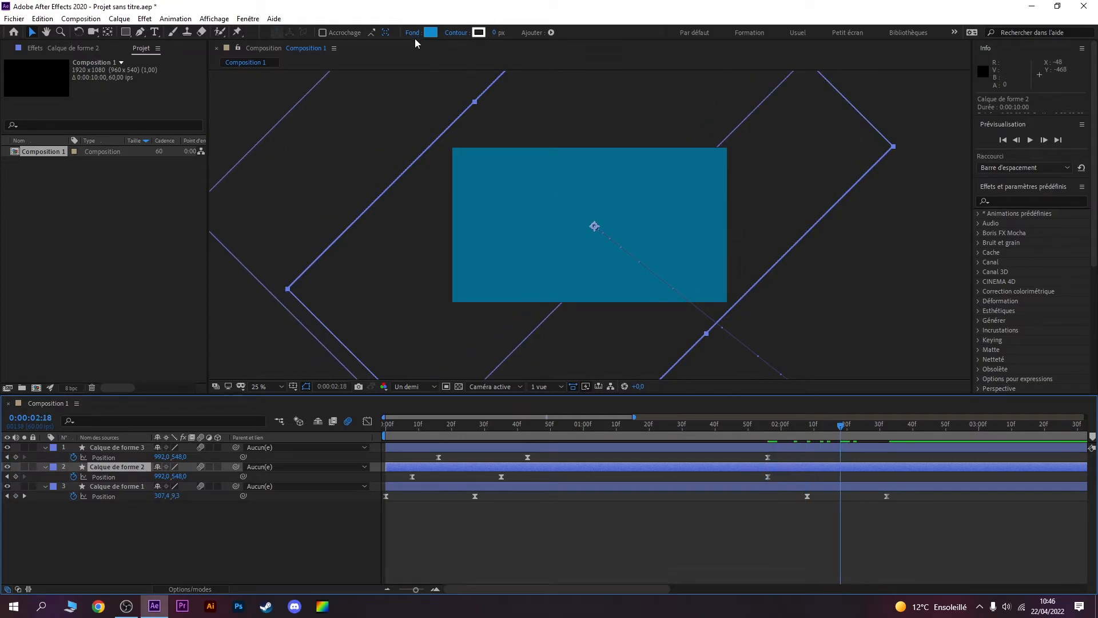
{"action": "left_click_drag", "start_coordinate": [440, 334], "coordinate": [195, 108]}
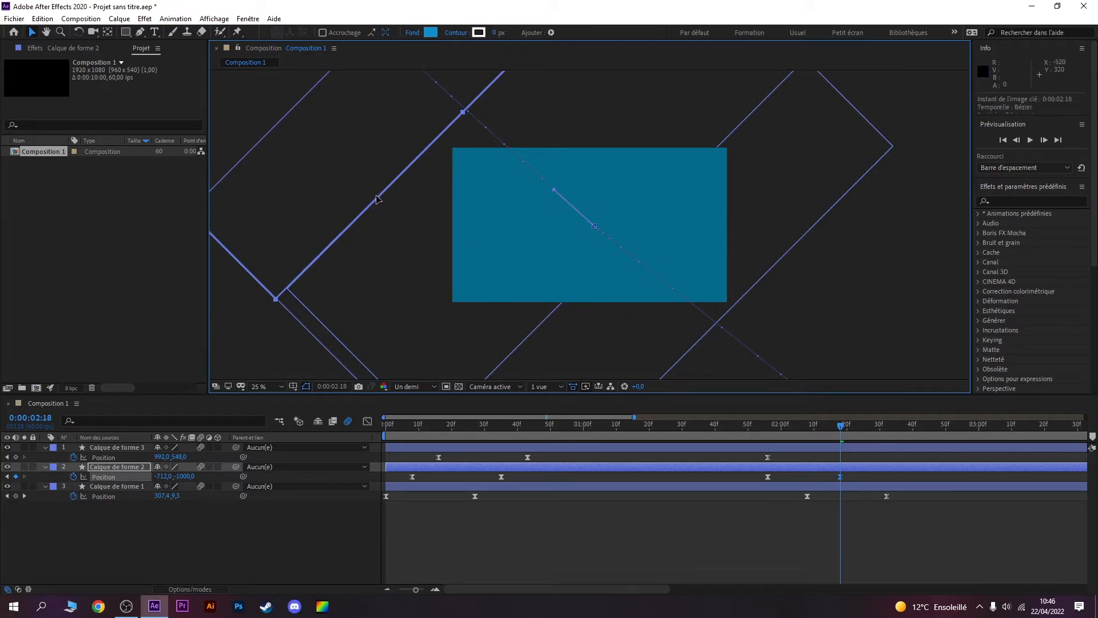
{"action": "left_click_drag", "start_coordinate": [376, 199], "coordinate": [367, 212]}
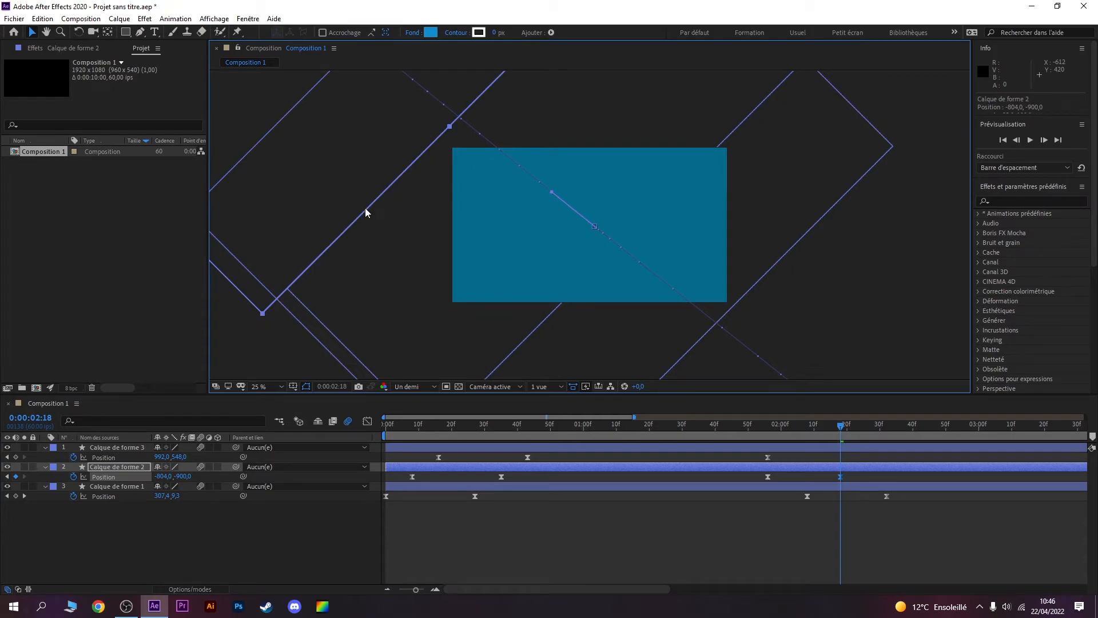
Step: Realign Calque de forme 1's exit position to -796.6, -902.7 and keep it as the layer's only end keyframe at 0:00:02:29
{"action": "left_click", "coordinate": [115, 486]}
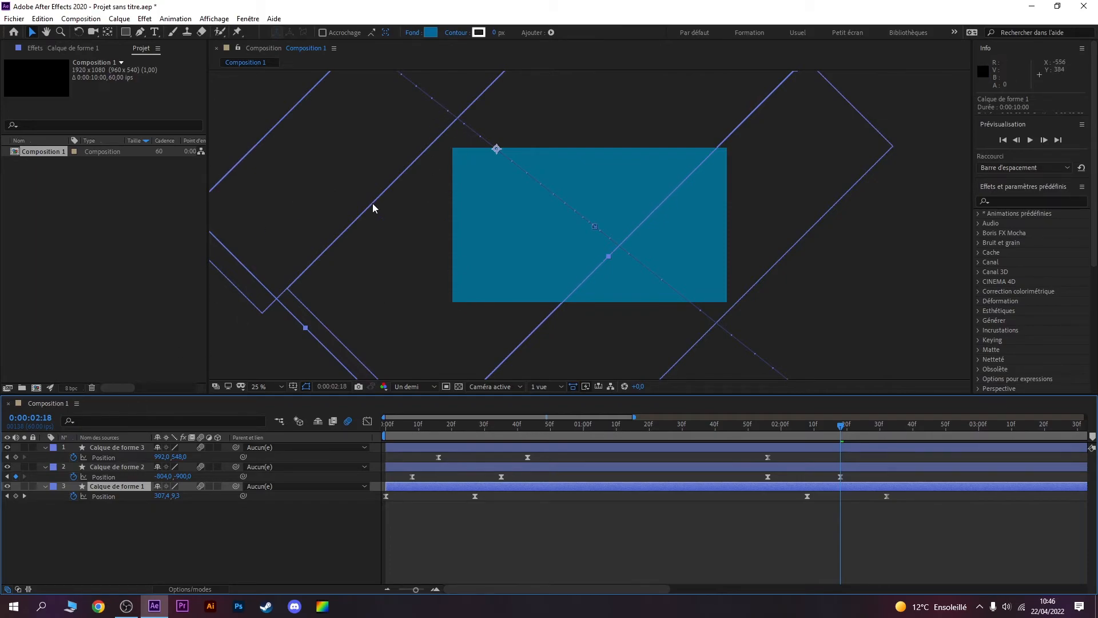
{"action": "left_click_drag", "start_coordinate": [372, 204], "coordinate": [213, 75]}
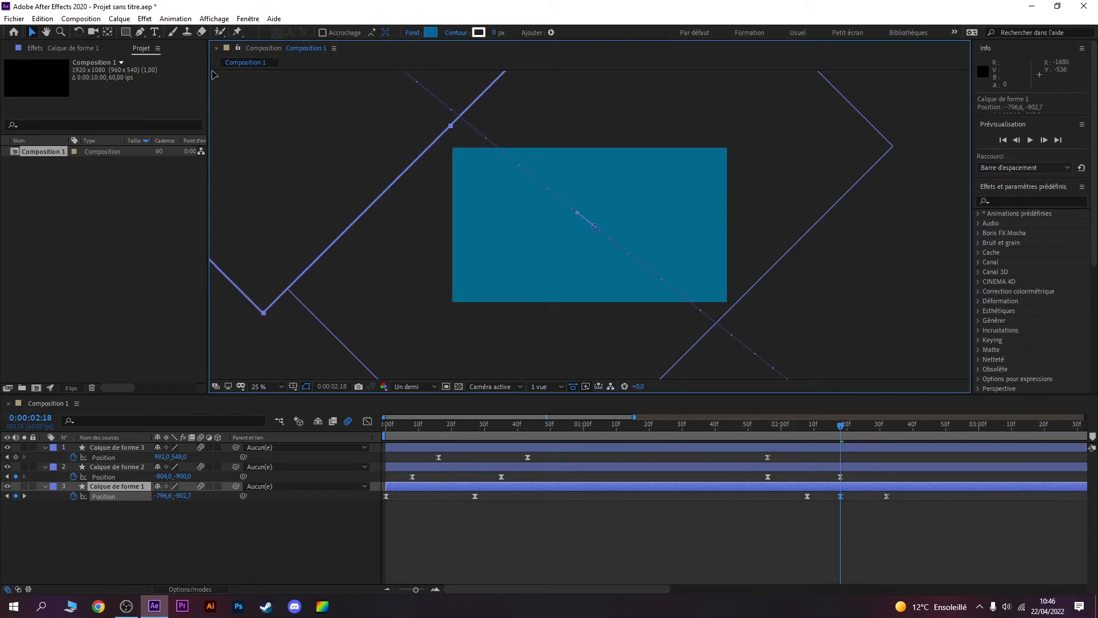
{"action": "left_click", "coordinate": [888, 496]}
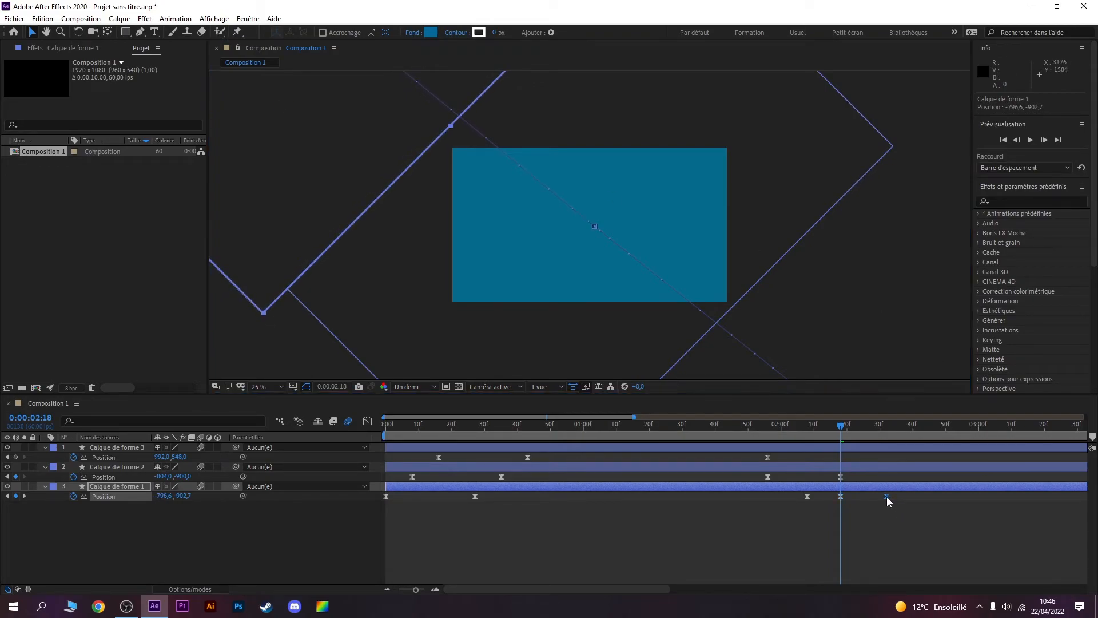
{"action": "mouse_move", "coordinate": [887, 496]}
{"action": "left_mouse_down"}
{"action": "mouse_move", "coordinate": [840, 495]}
{"action": "mouse_move", "coordinate": [875, 497]}
{"action": "left_mouse_up"}
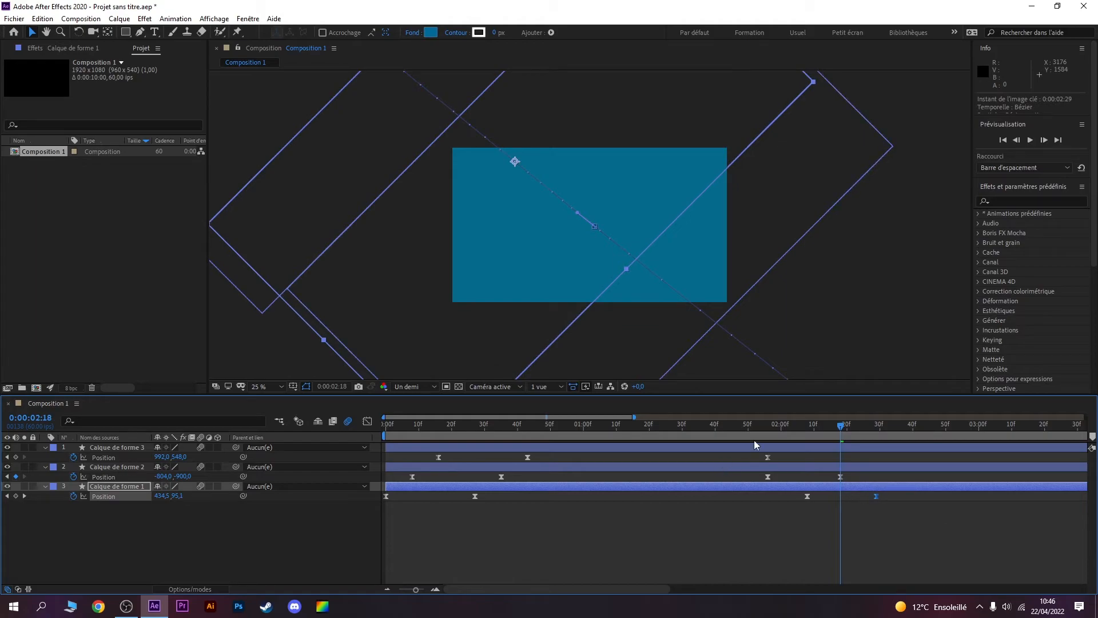
Step: At 0:00:02:17, move Calque de forme 3 diagonally up and out of the frame to Position -796, -888
{"action": "left_click", "coordinate": [750, 424]}
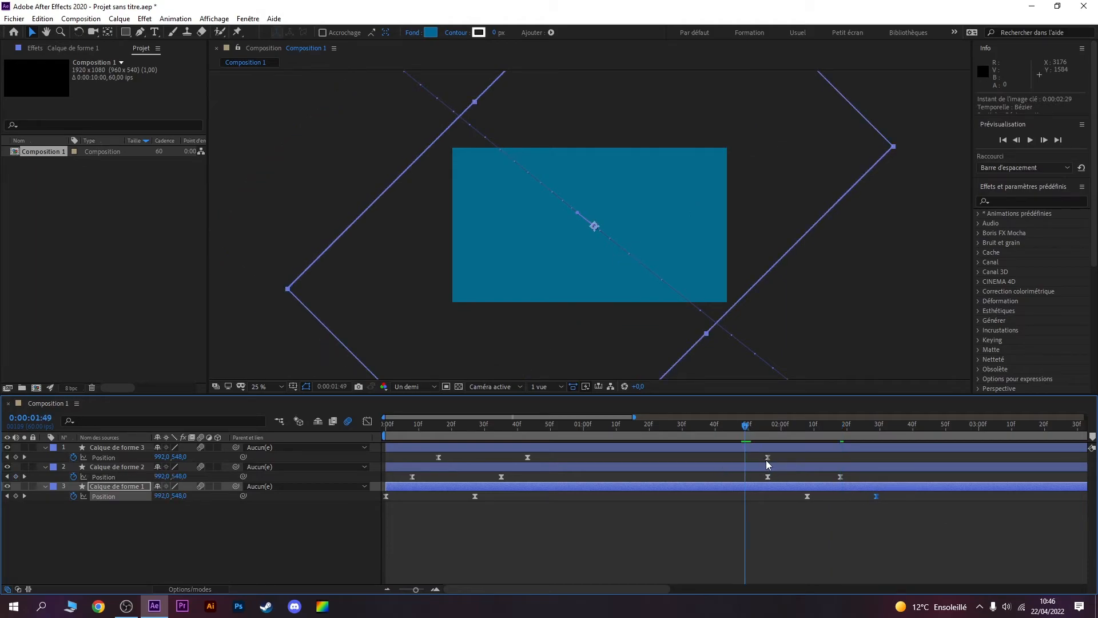
{"action": "left_click", "coordinate": [101, 448]}
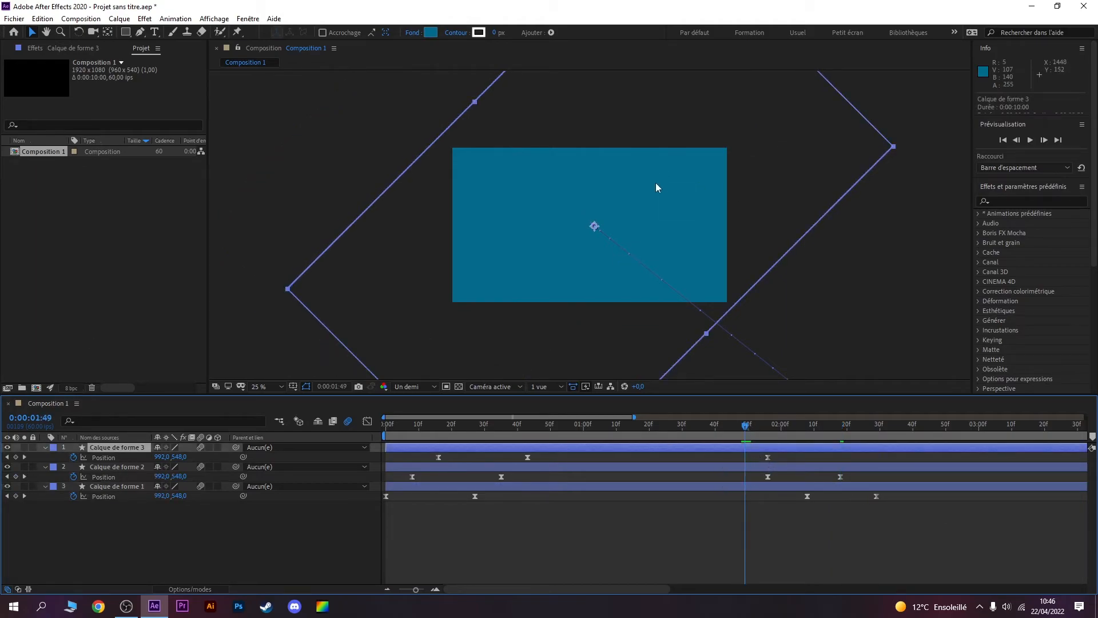
{"action": "left_click_drag", "start_coordinate": [748, 428], "coordinate": [839, 428]}
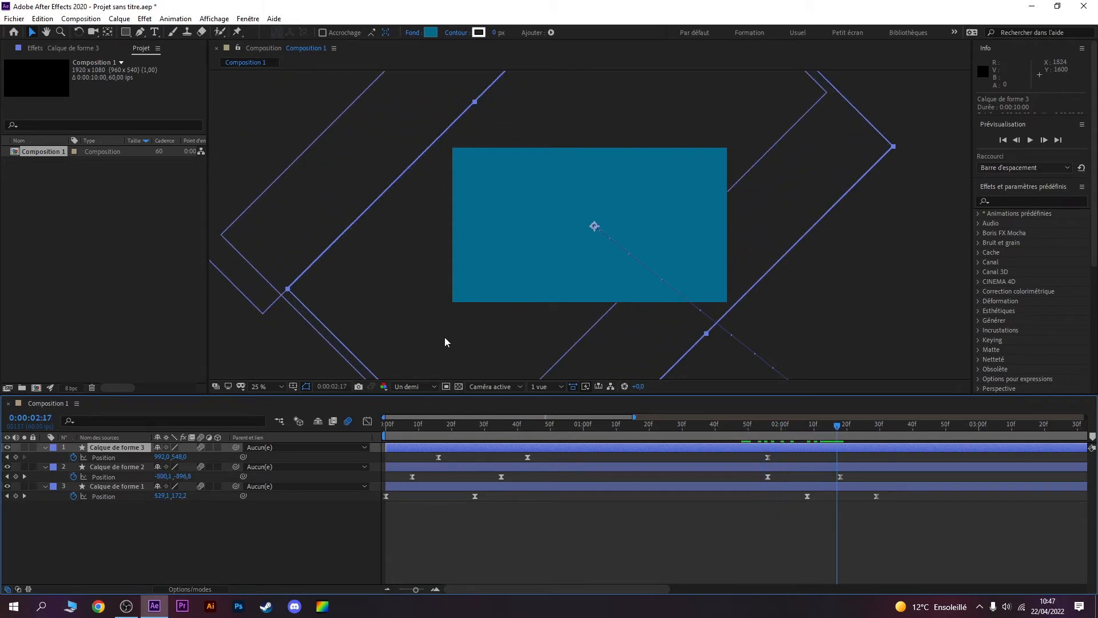
{"action": "left_click_drag", "start_coordinate": [471, 340], "coordinate": [232, 118]}
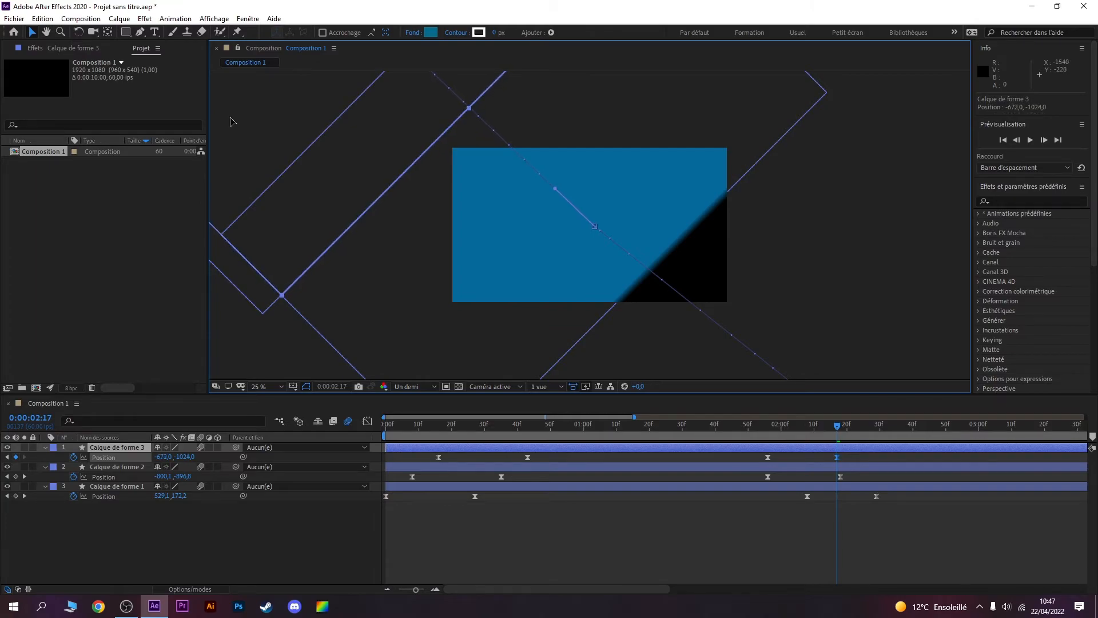
{"action": "left_click_drag", "start_coordinate": [230, 122], "coordinate": [216, 137]}
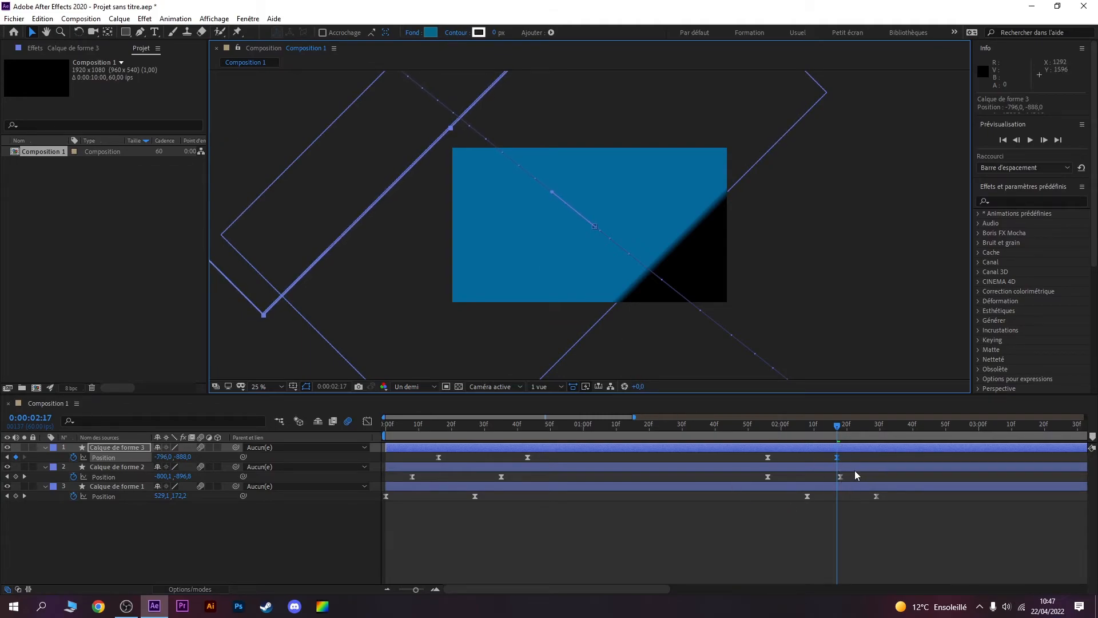
Step: Shift the exit Position keyframes of Calque de forme 2 to start at 0:00:02:04 and those of Calque de forme 1 at 0:00:02:14
{"action": "left_click_drag", "start_coordinate": [861, 478], "coordinate": [795, 479]}
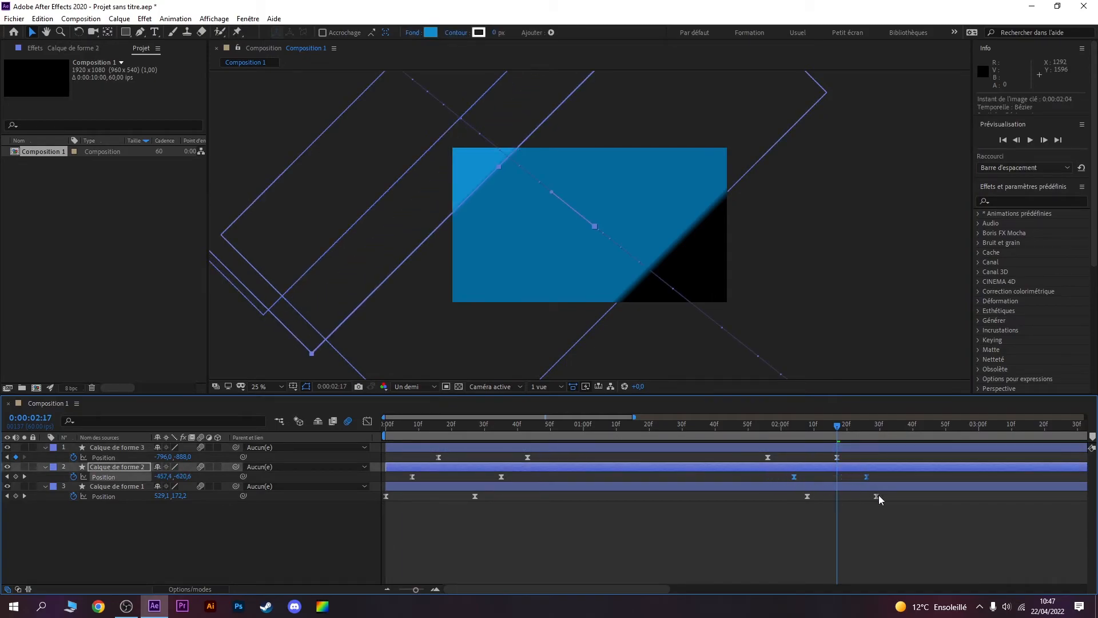
{"action": "left_click_drag", "start_coordinate": [887, 495], "coordinate": [829, 501]}
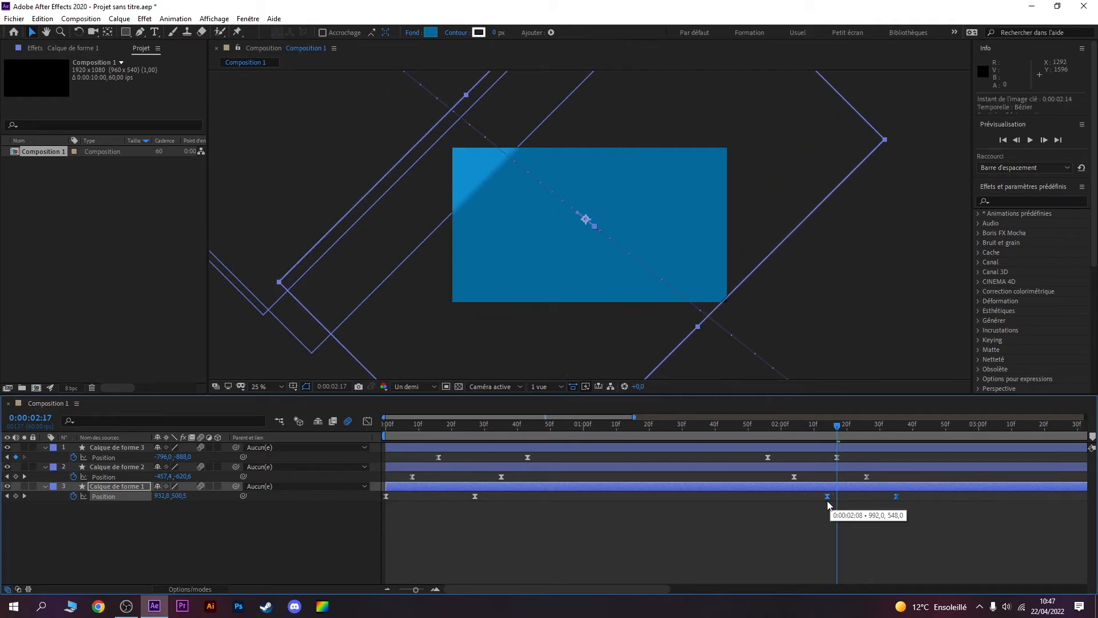
Step: Play the animation from 0:00:00:50 and again from the beginning to check the staggered exit of the three shapes
{"action": "left_click", "coordinate": [551, 436]}
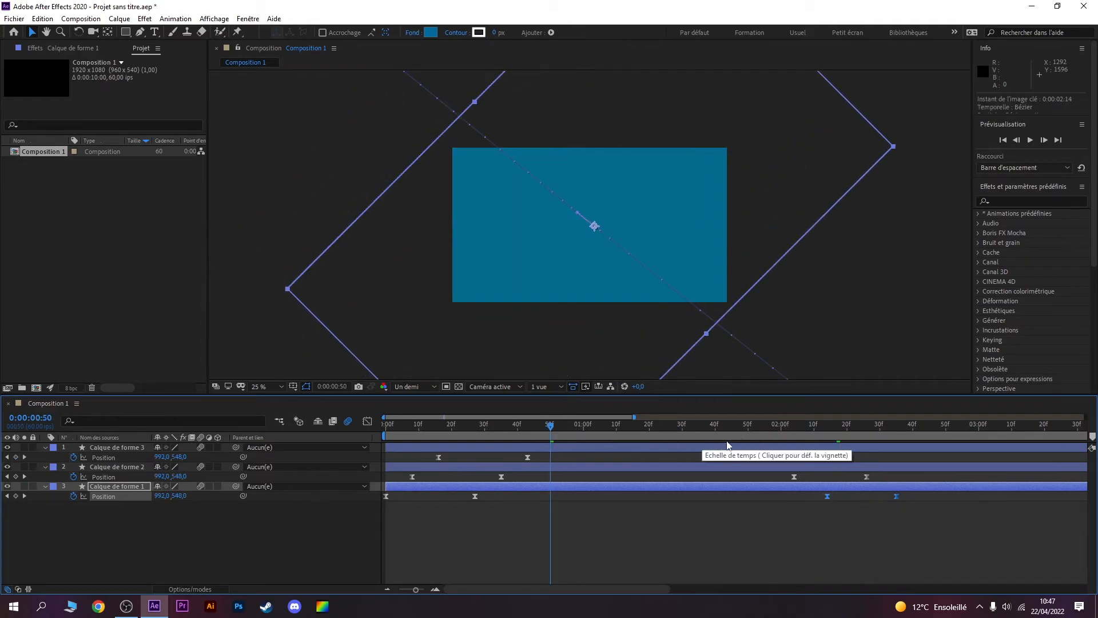
{"action": "key", "text": "space"}
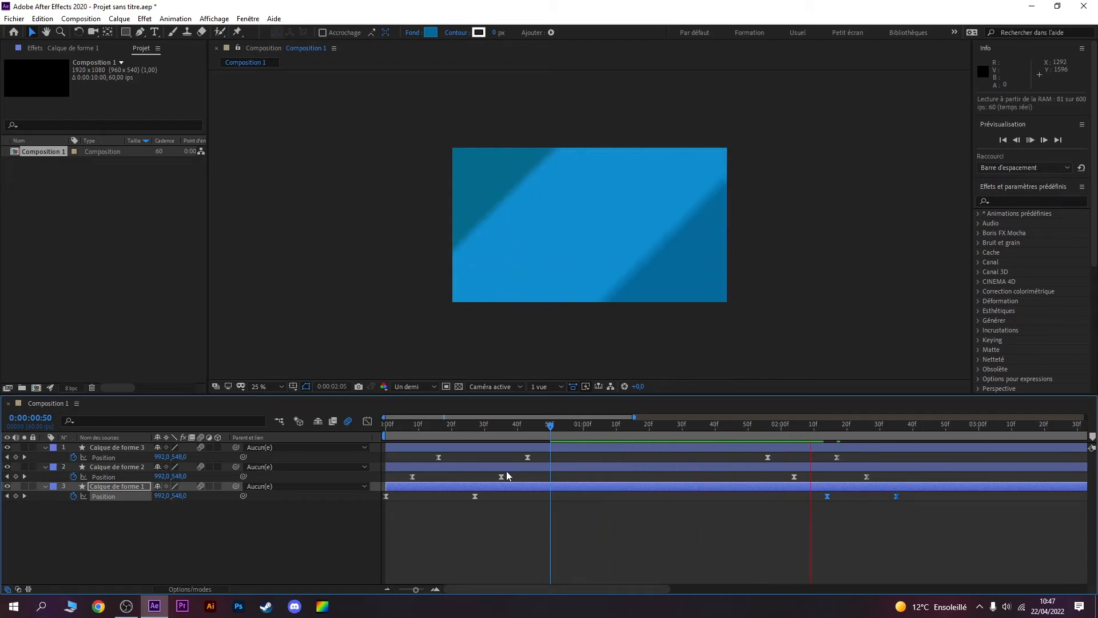
{"action": "key", "text": "space"}
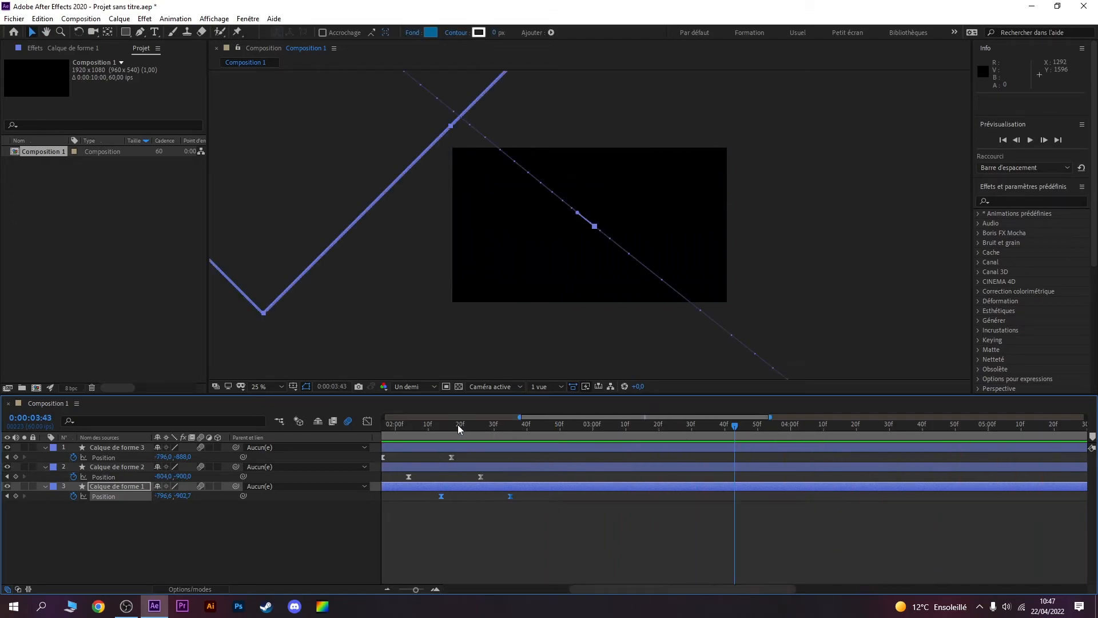
{"action": "left_click_drag", "start_coordinate": [595, 590], "coordinate": [372, 588]}
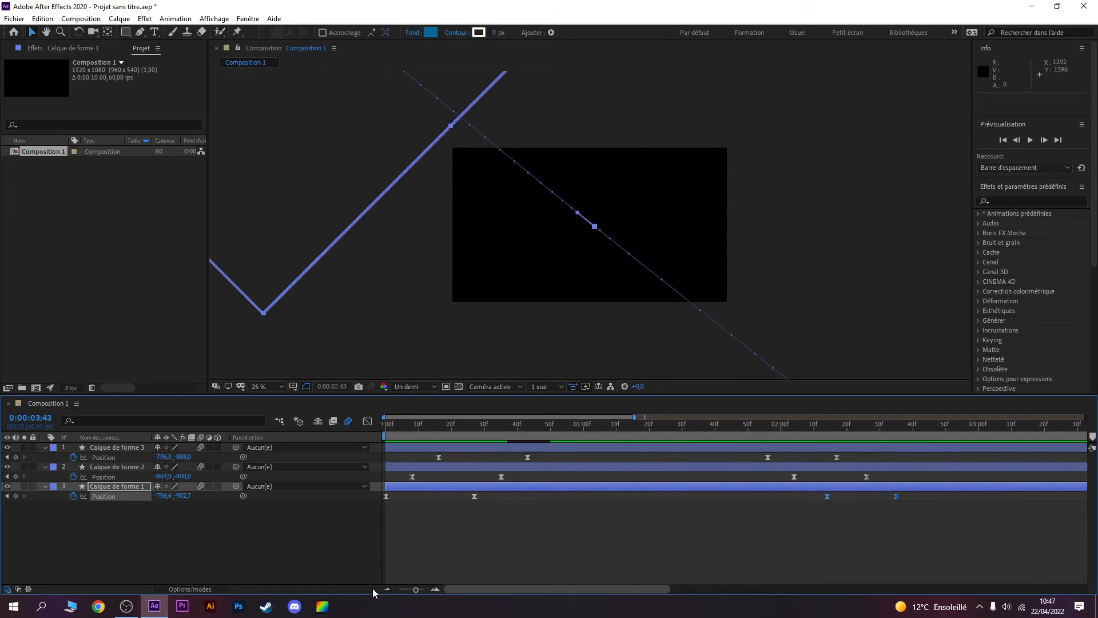
{"action": "left_click_drag", "start_coordinate": [413, 434], "coordinate": [255, 430]}
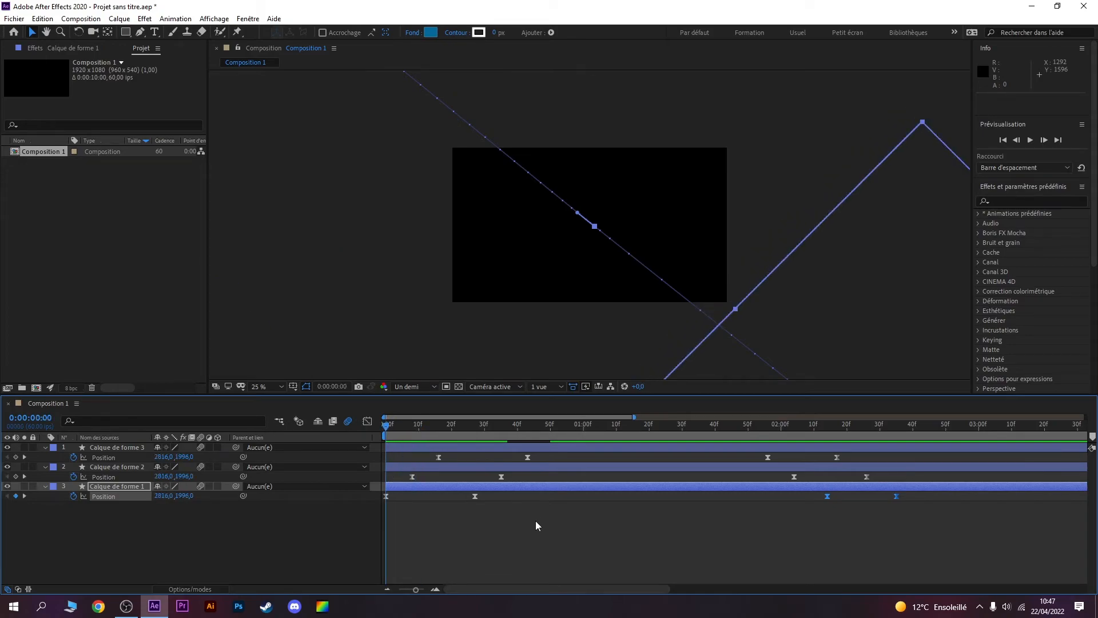
{"action": "key", "text": "space"}
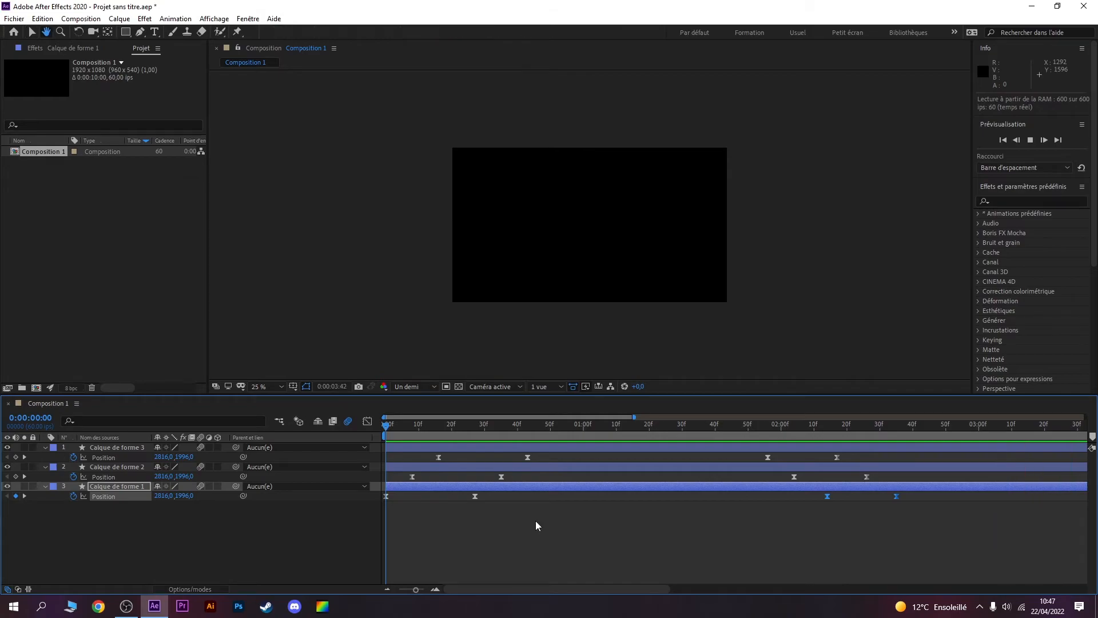
{"action": "key", "text": "space"}
Step: Import the LOGO SHYVOX PNG file as footage and place it as the top layer of Composition 1
{"action": "left_click_drag", "start_coordinate": [603, 585], "coordinate": [469, 584]}
{"action": "left_click", "coordinate": [566, 424]}
{"action": "left_click_drag", "start_coordinate": [568, 424], "coordinate": [599, 424]}
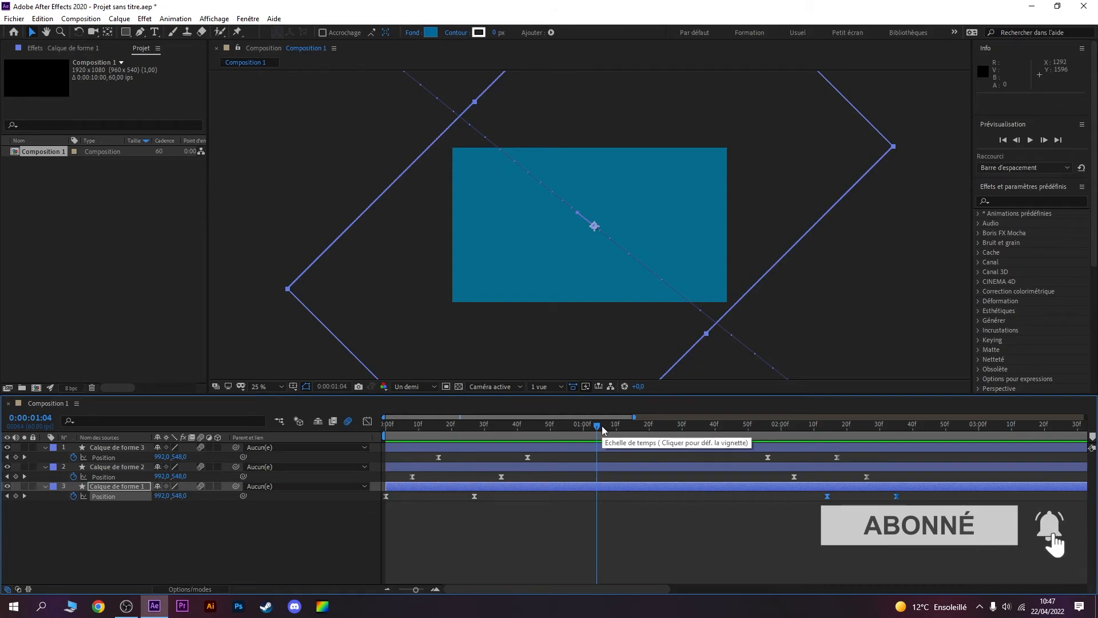
{"action": "right_click", "coordinate": [86, 178]}
{"action": "mouse_move", "coordinate": [187, 237]}
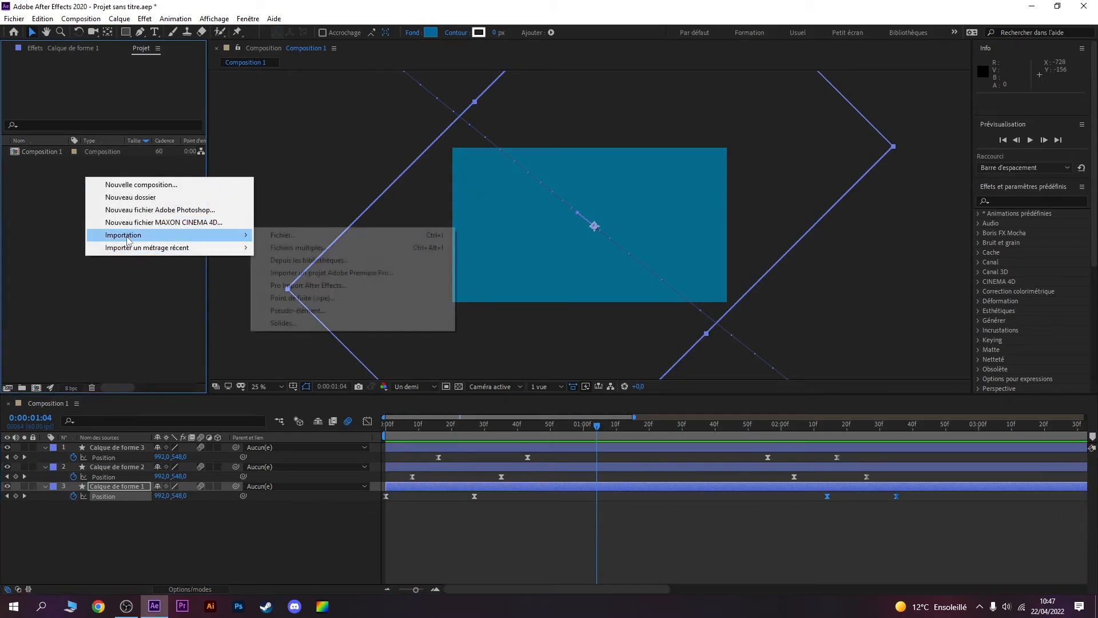
{"action": "left_click", "coordinate": [329, 237]}
{"action": "scroll", "coordinate": [361, 285], "scroll_direction": "down", "scroll_amount": 10}
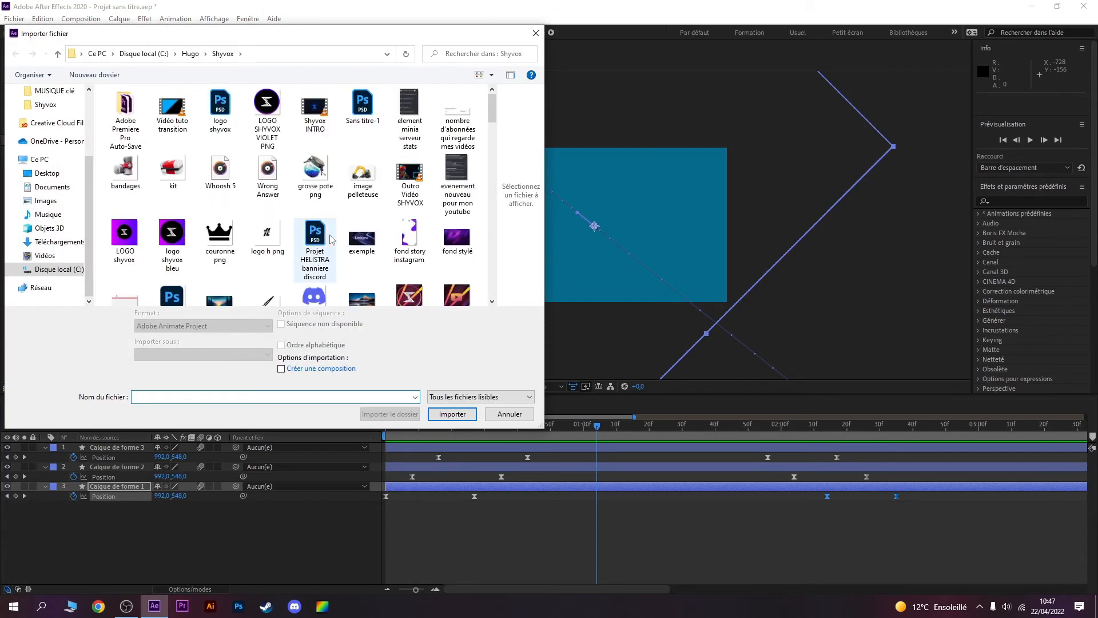
{"action": "left_click", "coordinate": [452, 223]}
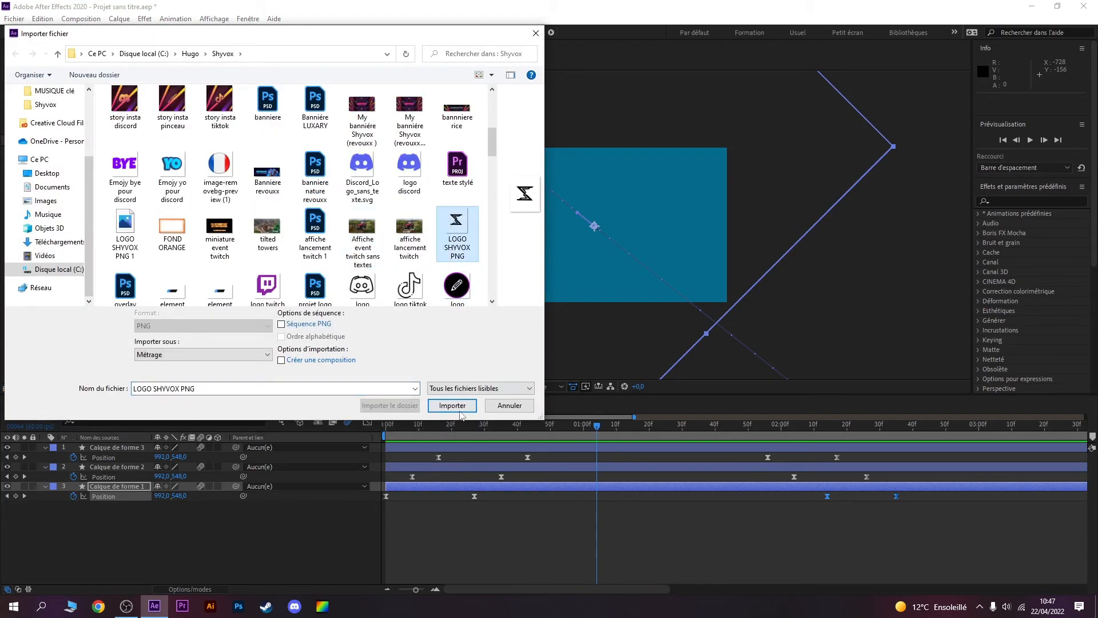
{"action": "left_click", "coordinate": [452, 414]}
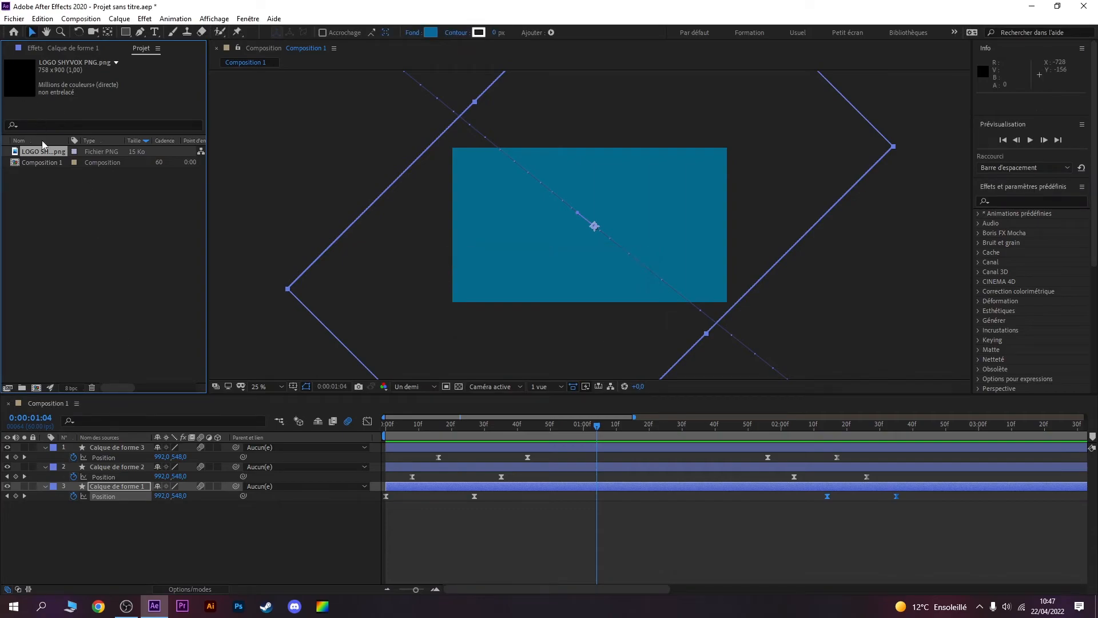
{"action": "left_click_drag", "start_coordinate": [50, 155], "coordinate": [127, 451]}
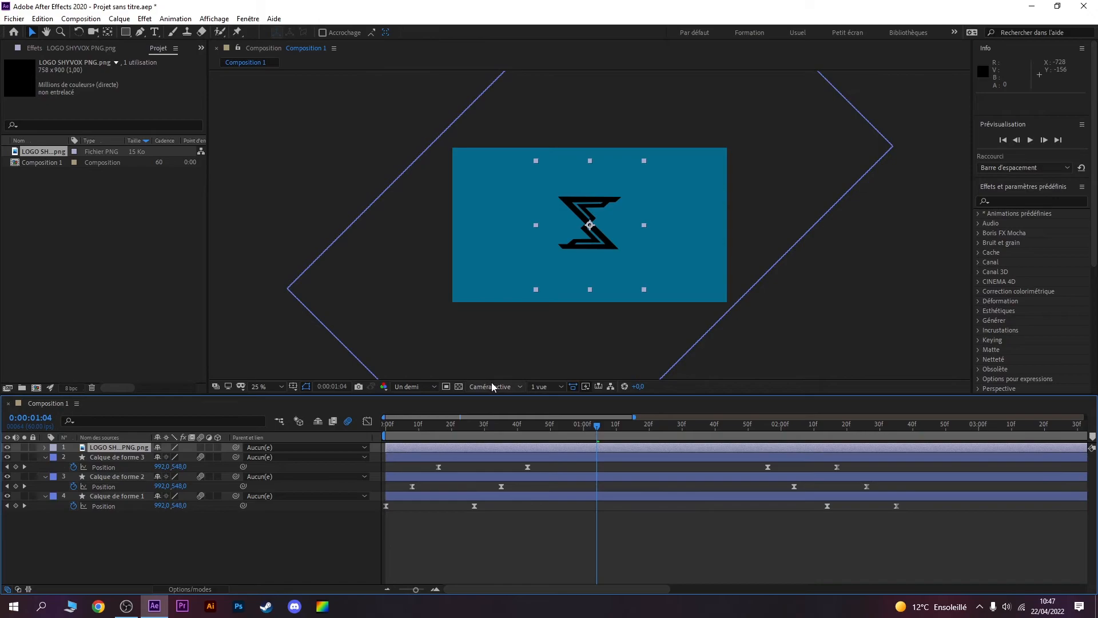
Step: Reduce the logo layer's Echelle to 53% with the playhead at 0:00:00:44
{"action": "left_click_drag", "start_coordinate": [596, 425], "coordinate": [530, 425]}
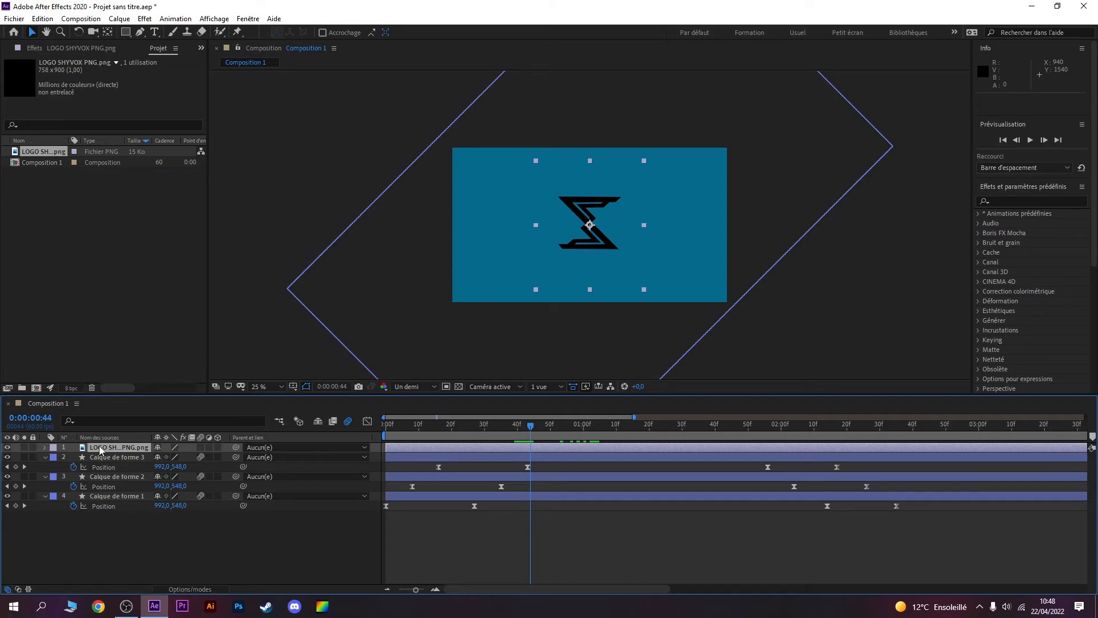
{"action": "key", "text": "s"}
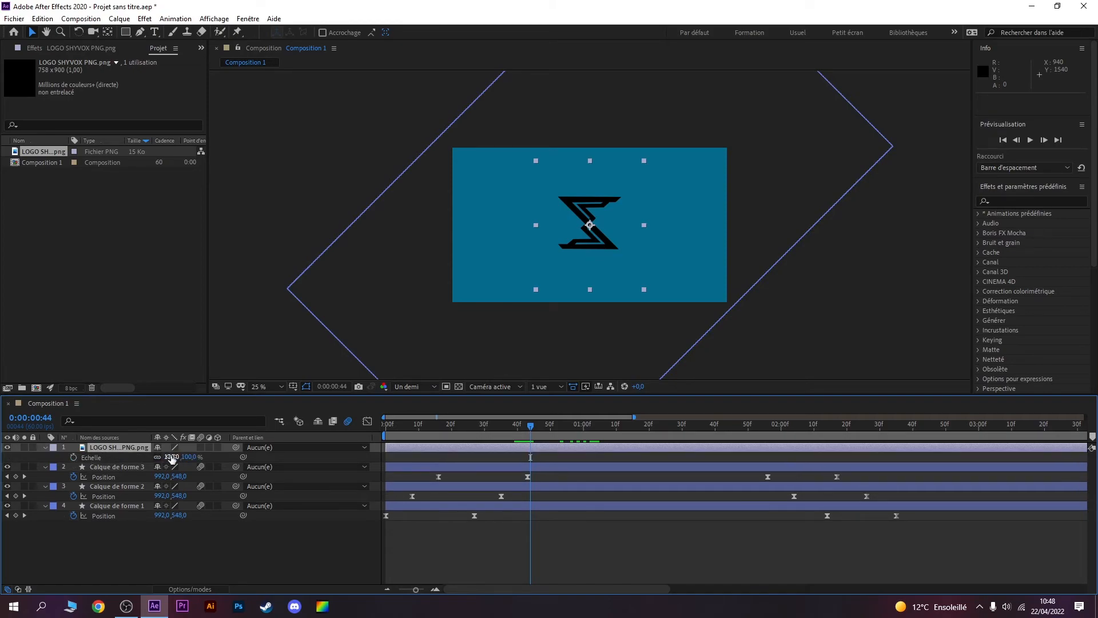
{"action": "left_click_drag", "start_coordinate": [173, 456], "coordinate": [148, 457]}
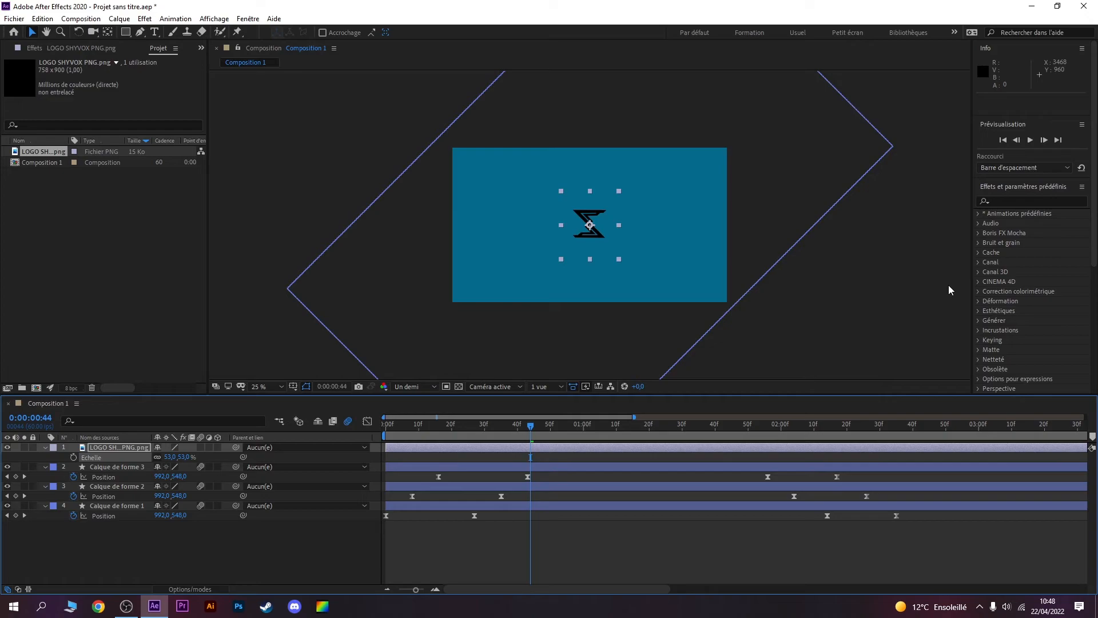
Step: Find the Remplir effect, apply it to the logo layer and set its colour to white (FFFFFF)
{"action": "left_click", "coordinate": [1013, 203]}
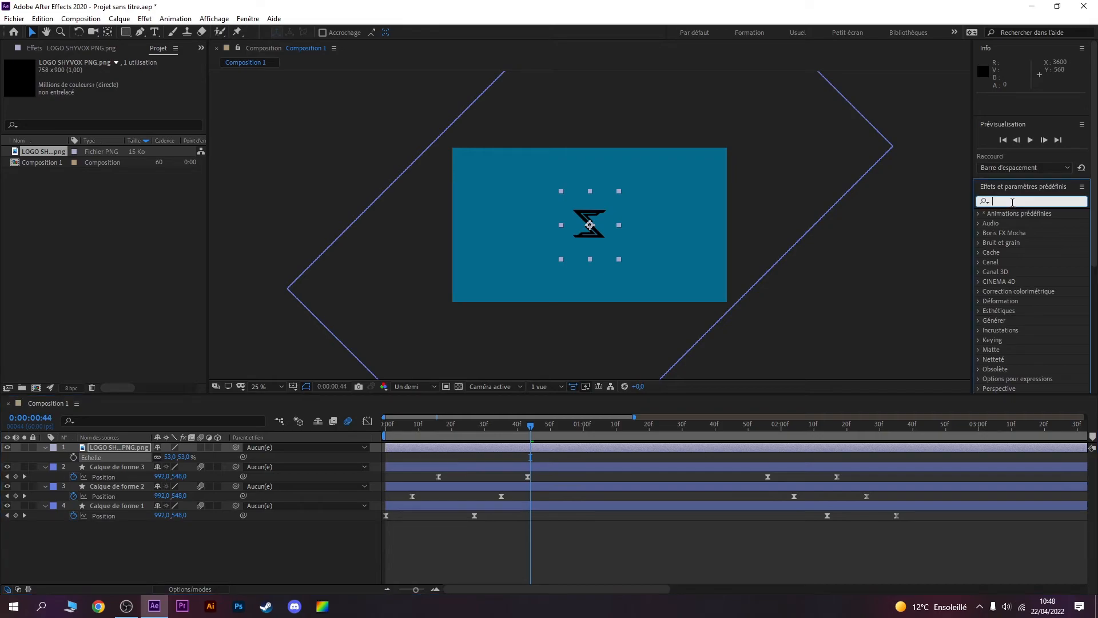
{"action": "type", "text": "re"}
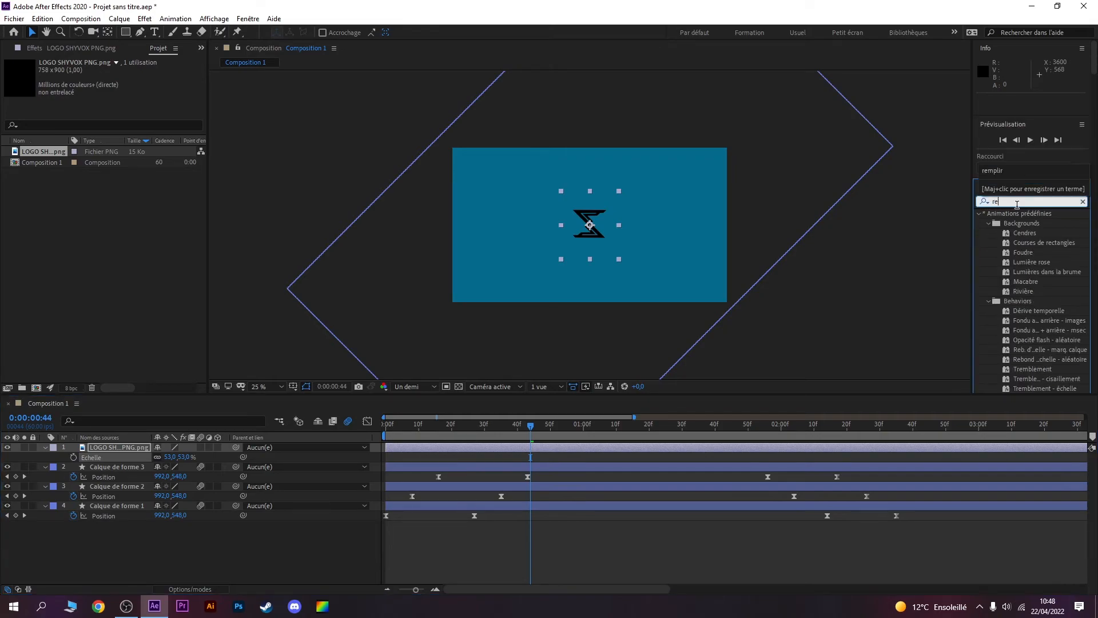
{"action": "type", "text": "mplir"}
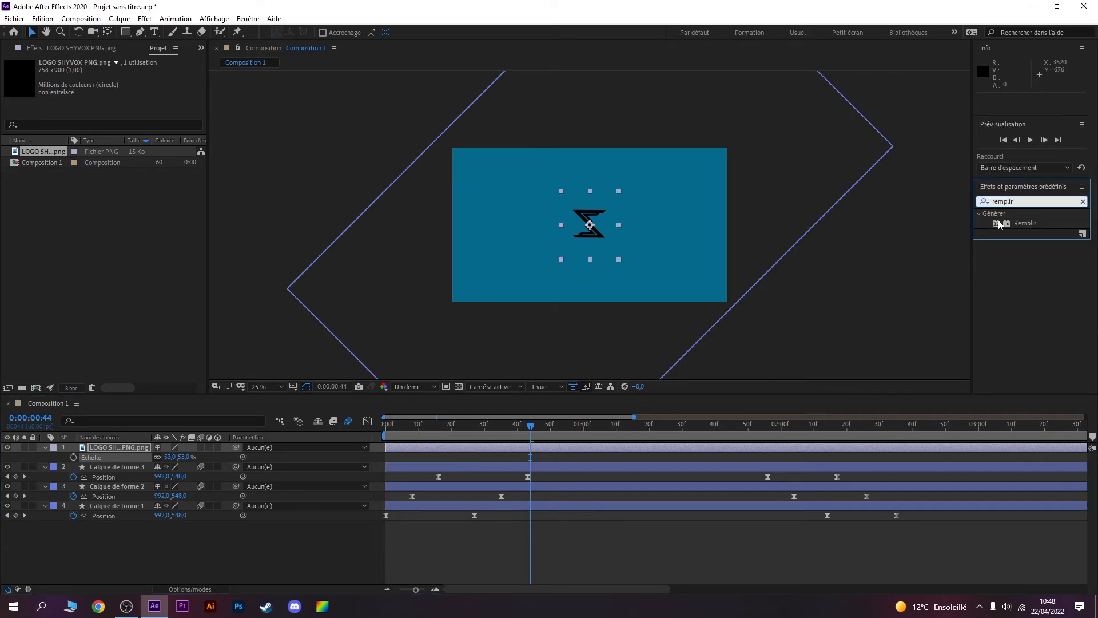
{"action": "left_click_drag", "start_coordinate": [1020, 227], "coordinate": [116, 450]}
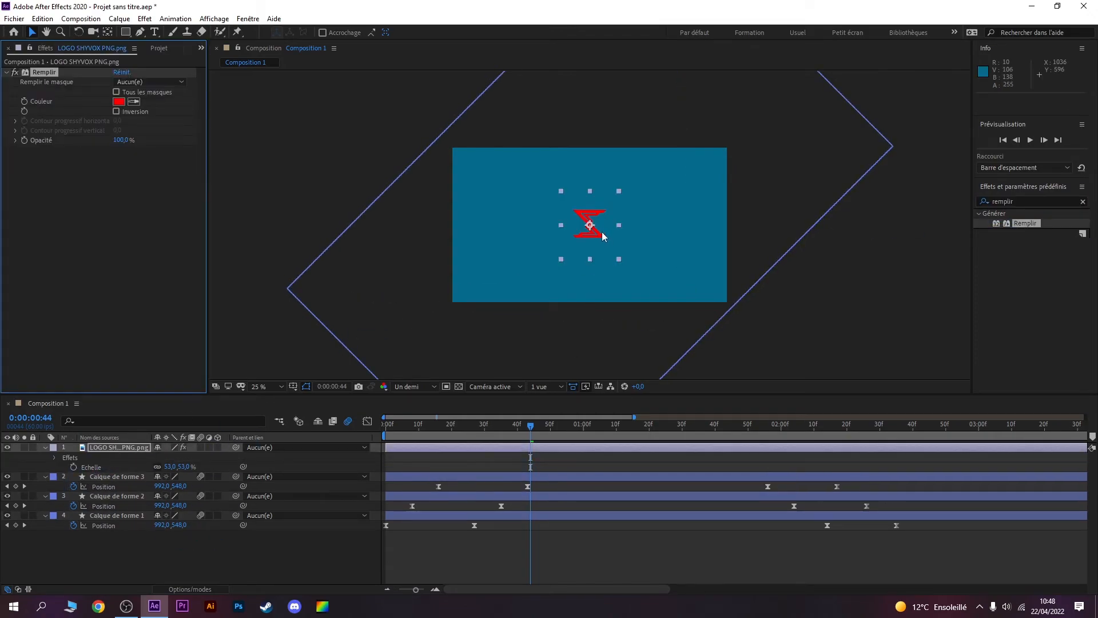
{"action": "left_click", "coordinate": [119, 102]}
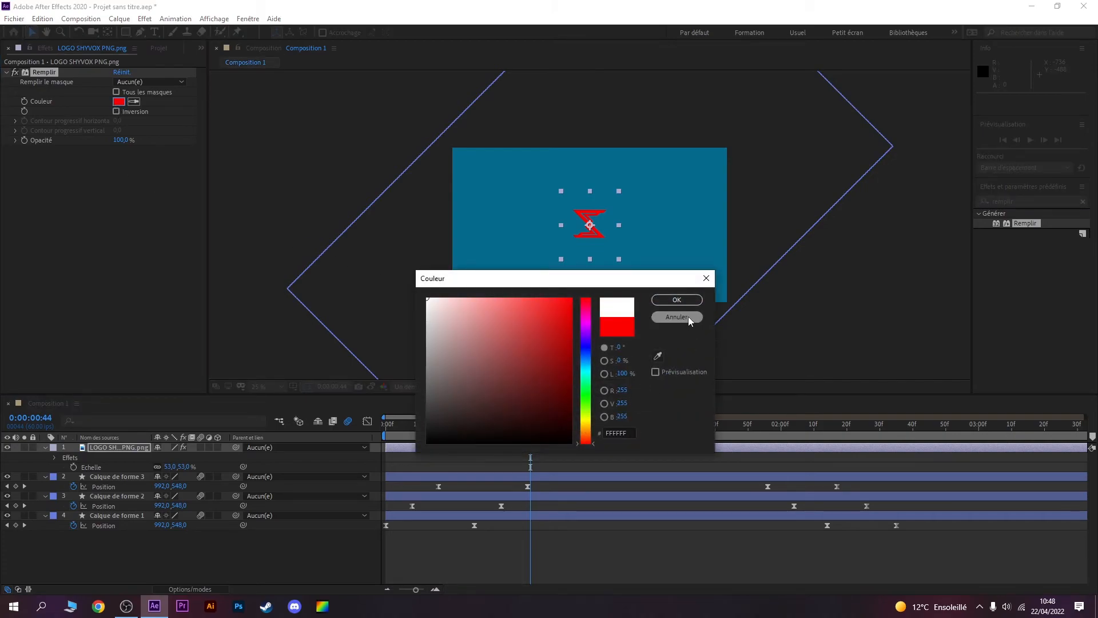
{"action": "left_click", "coordinate": [676, 300]}
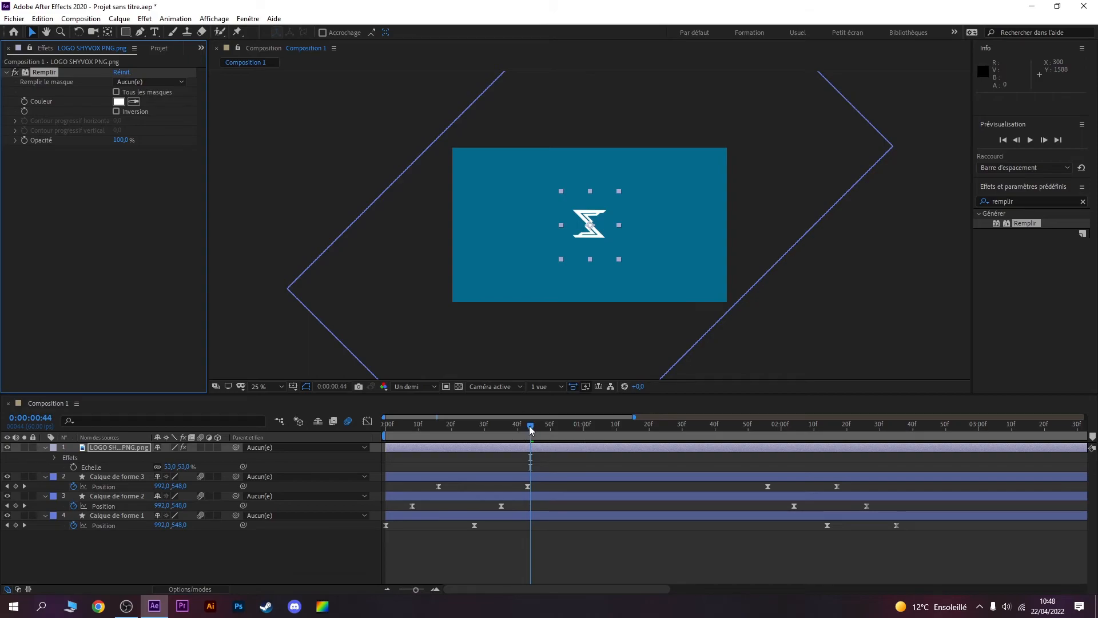
Step: Keyframe the logo's Echelle at 53% at 0:00:00:40 and at 105% at 0:00:01:59
{"action": "left_click_drag", "start_coordinate": [530, 430], "coordinate": [517, 426]}
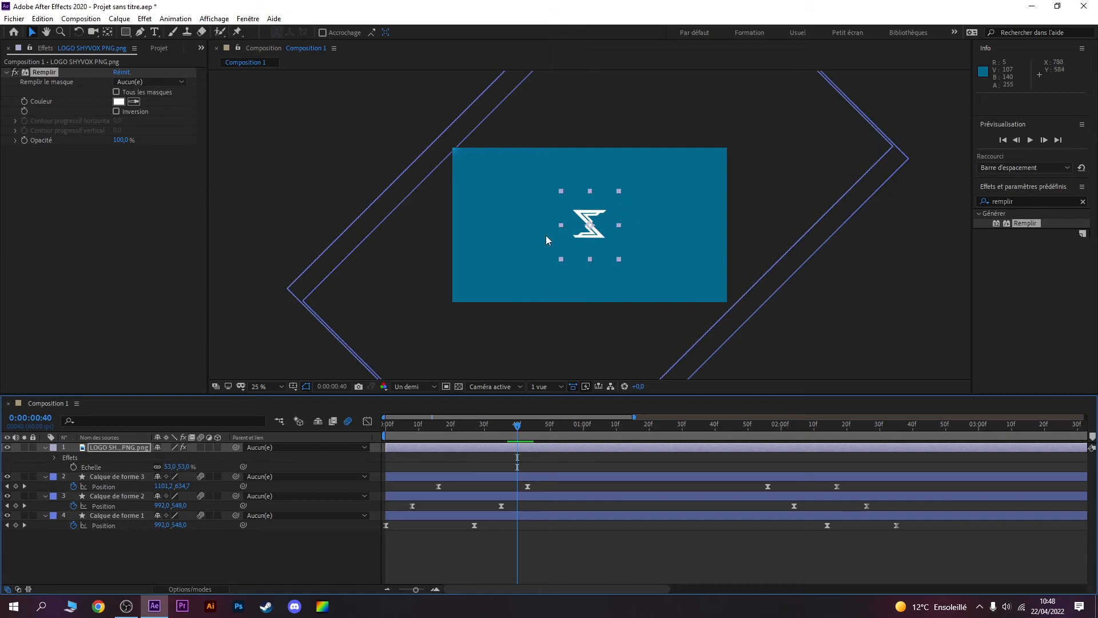
{"action": "left_click", "coordinate": [74, 467]}
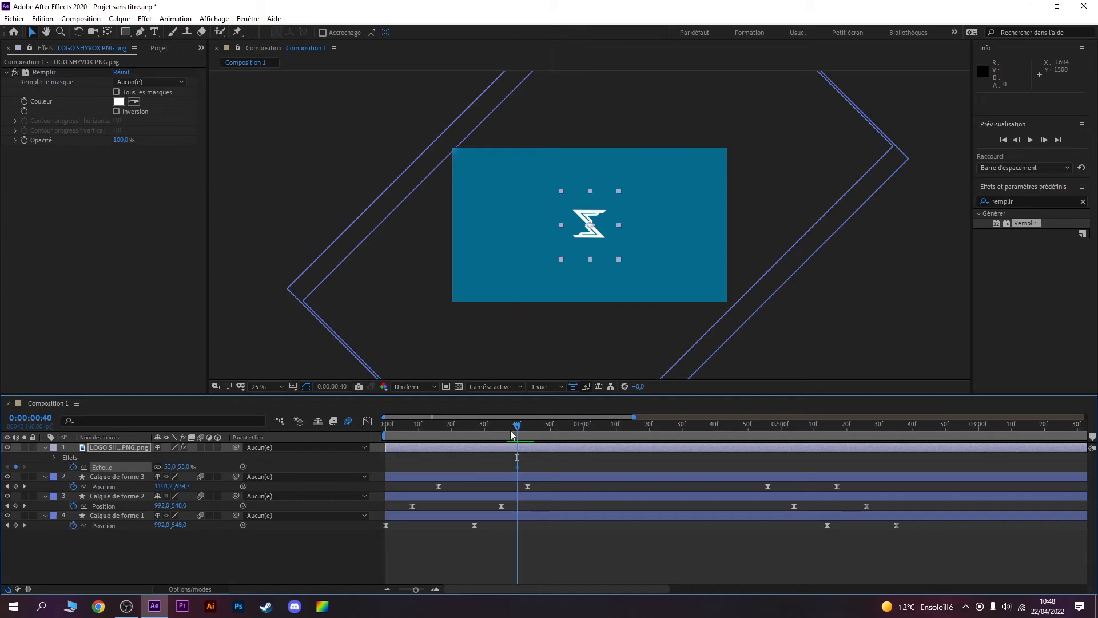
{"action": "left_click_drag", "start_coordinate": [517, 426], "coordinate": [776, 430]}
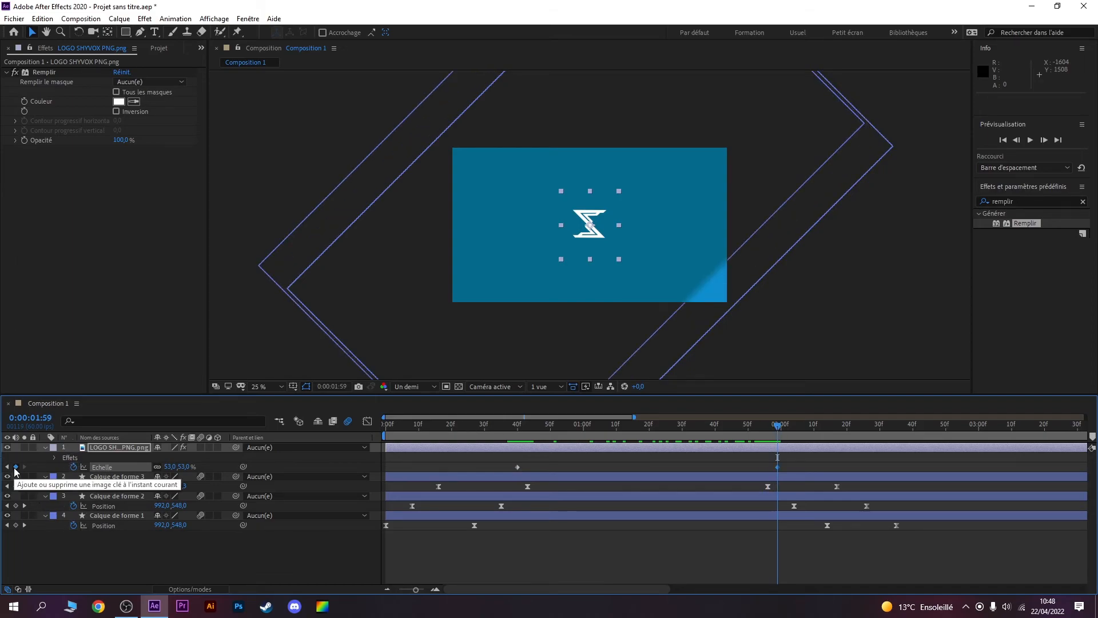
{"action": "left_click_drag", "start_coordinate": [186, 466], "coordinate": [208, 461]}
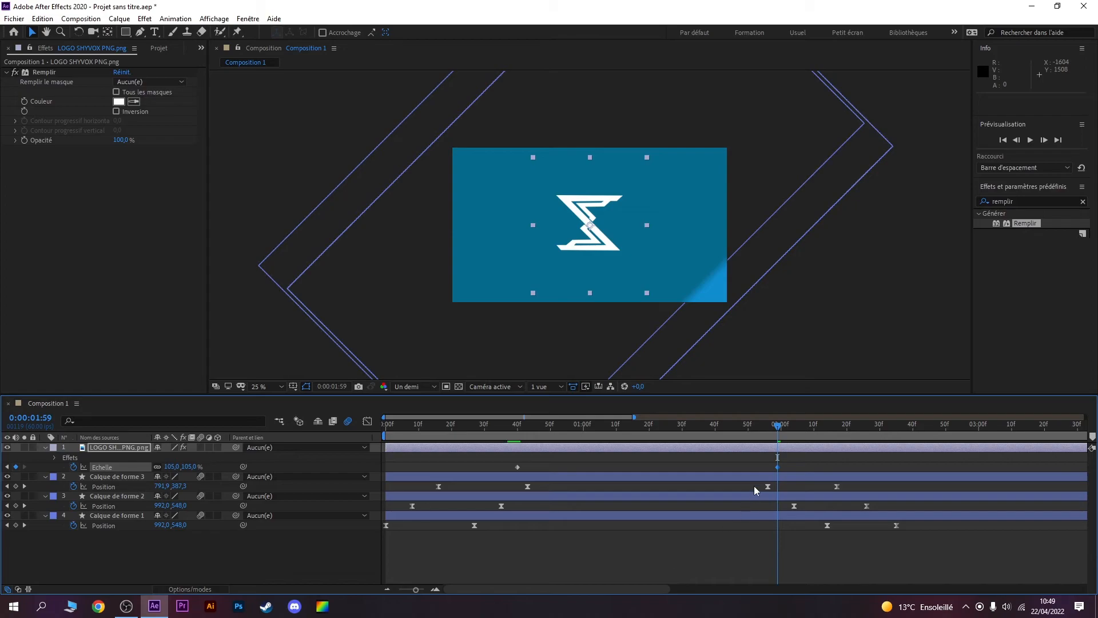
Step: Apply Easy Ease to both Echelle keyframes of the logo and preview the animation
{"action": "left_click_drag", "start_coordinate": [792, 467], "coordinate": [519, 471]}
{"action": "key", "text": "F9"}
{"action": "key", "text": "space"}
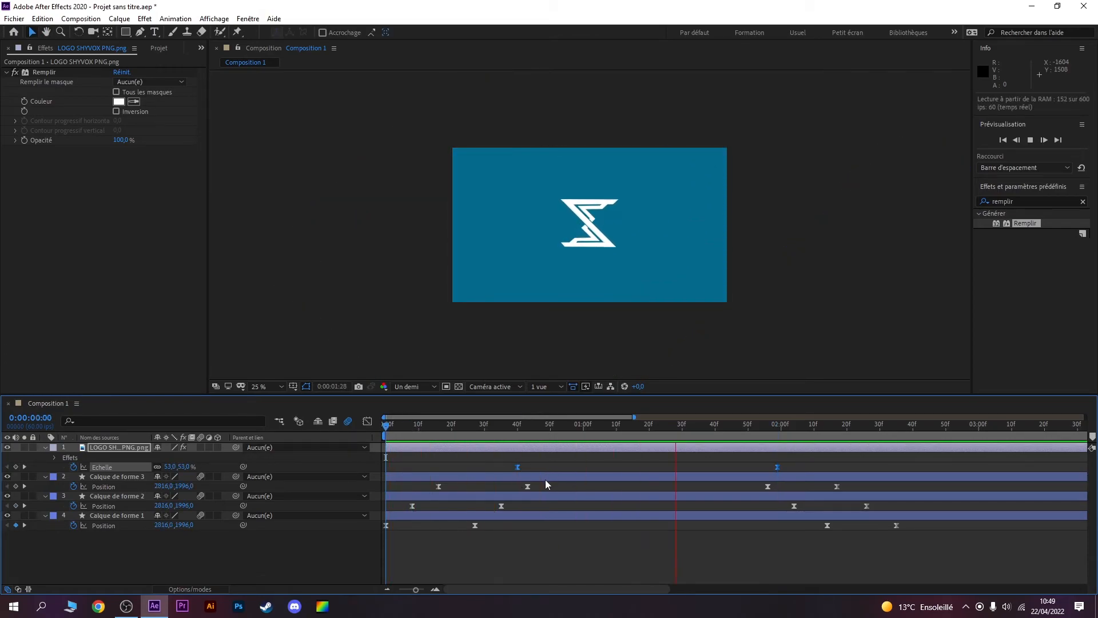
{"action": "key", "text": "space"}
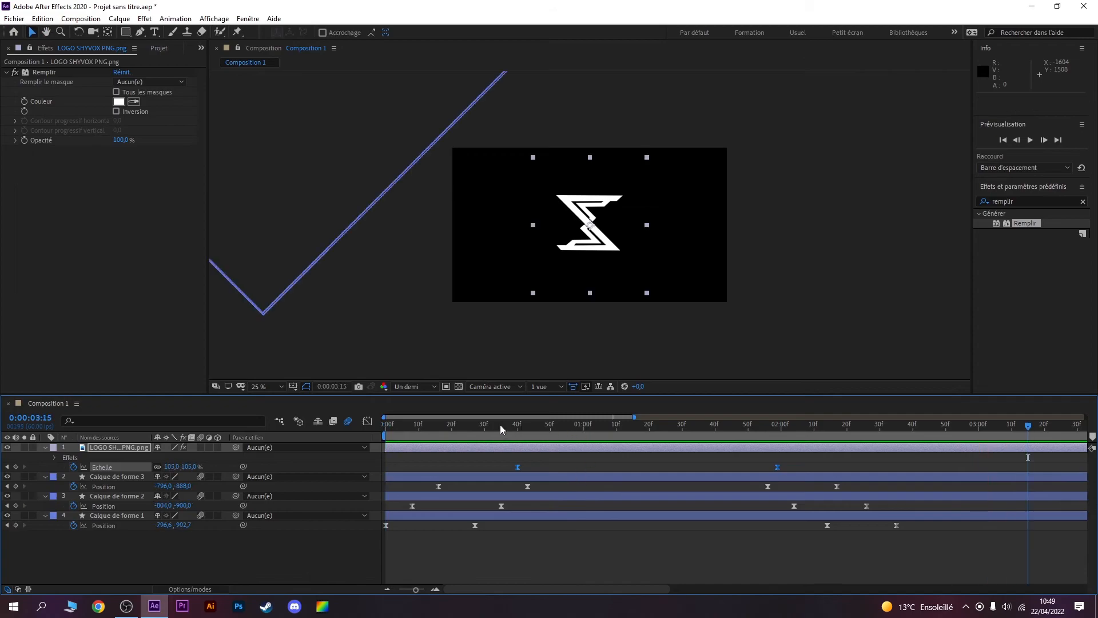
Step: Duplicate Calque de forme 3 and move the copy directly above the logo layer in the layer stack
{"action": "left_click_drag", "start_coordinate": [460, 426], "coordinate": [603, 414]}
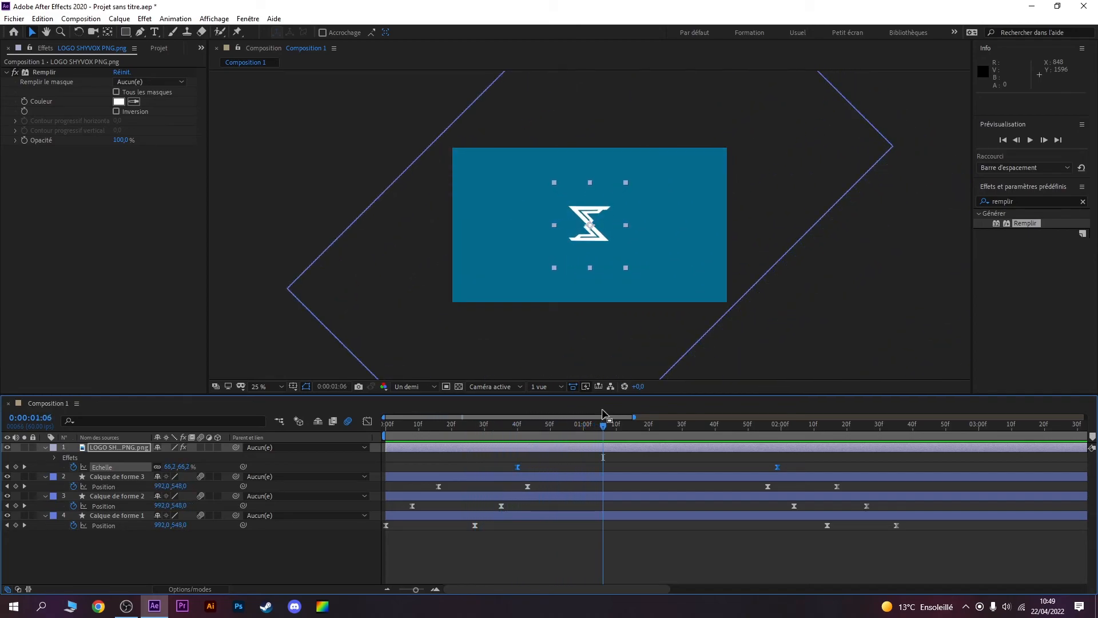
{"action": "left_click", "coordinate": [118, 476]}
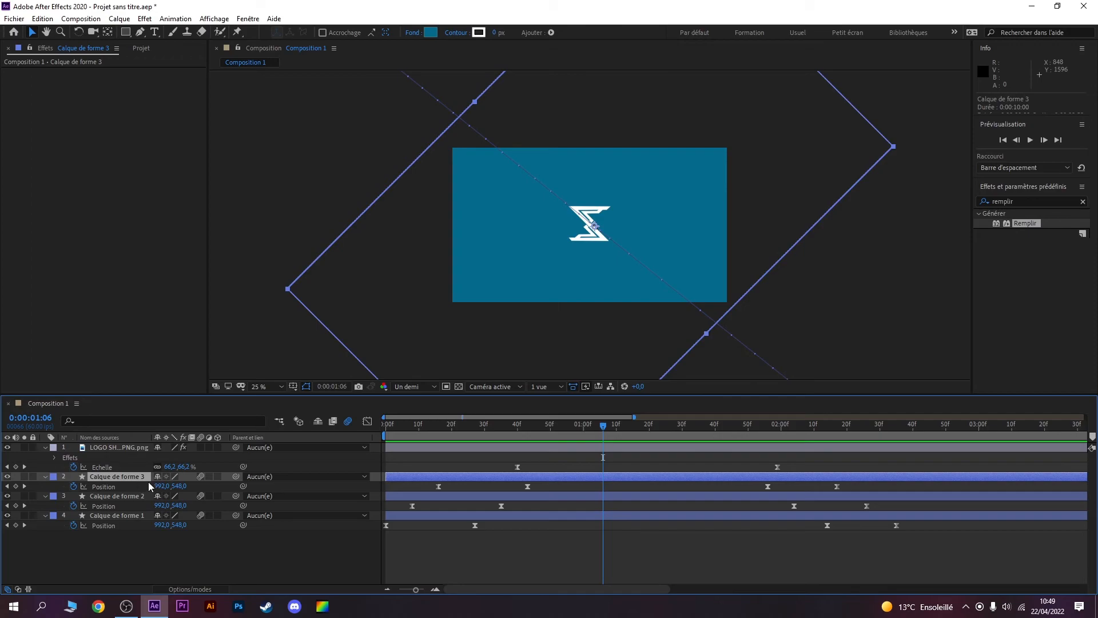
{"action": "key", "text": "ctrl+c"}
{"action": "key", "text": "ctrl+v"}
{"action": "left_click_drag", "start_coordinate": [137, 477], "coordinate": [142, 444]}
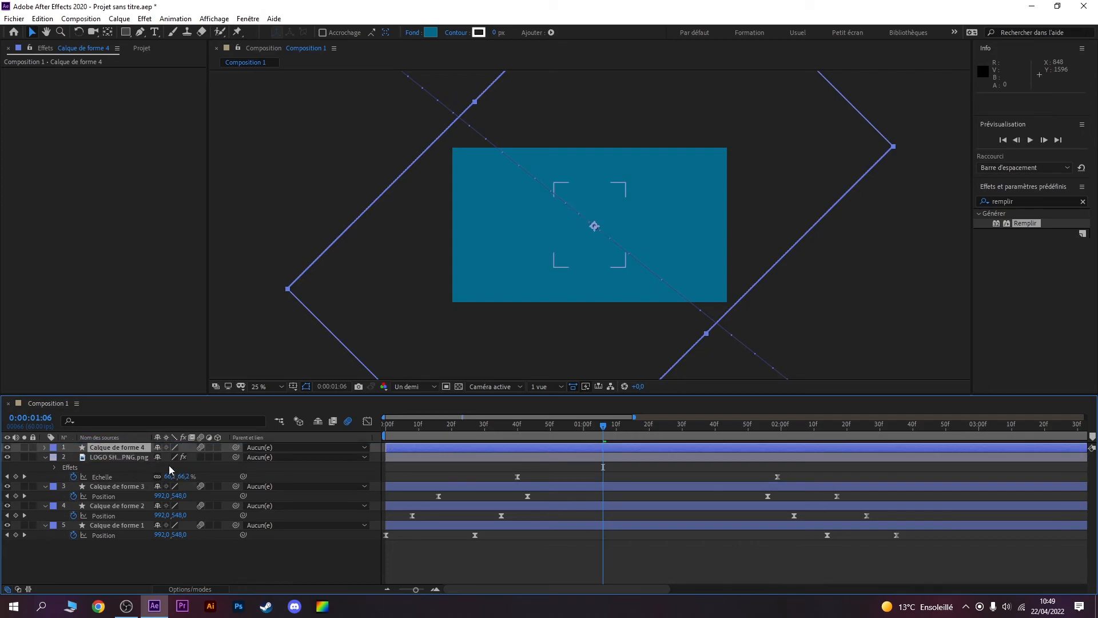
Step: Set the logo layer's track matte to Alpha Calque de forme 4 and preview the animation from the start
{"action": "left_click", "coordinate": [115, 457]}
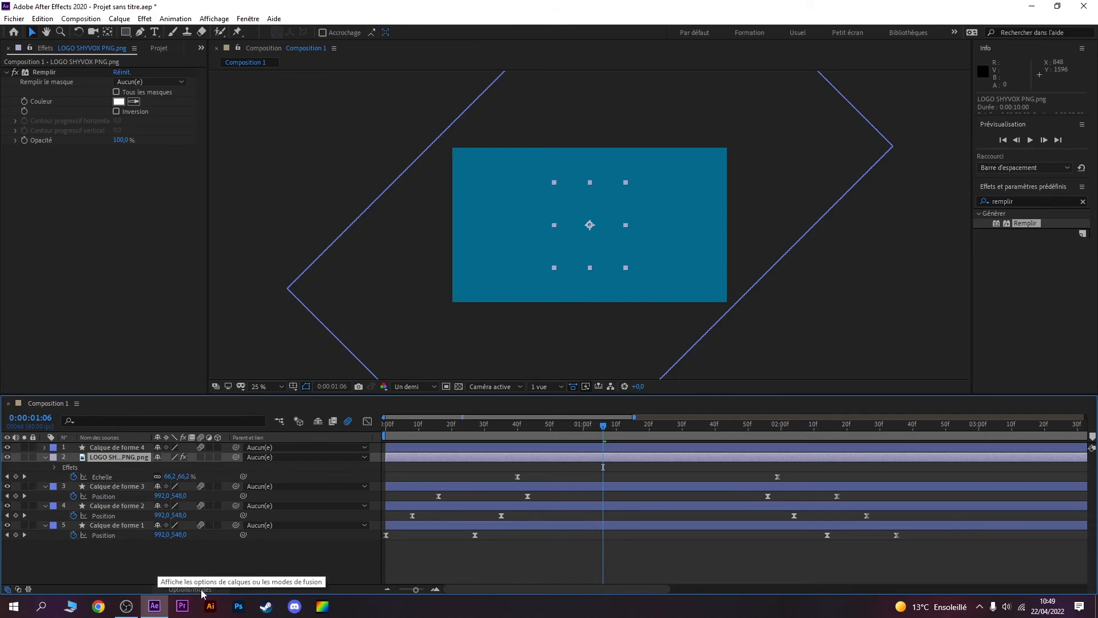
{"action": "left_click", "coordinate": [201, 591]}
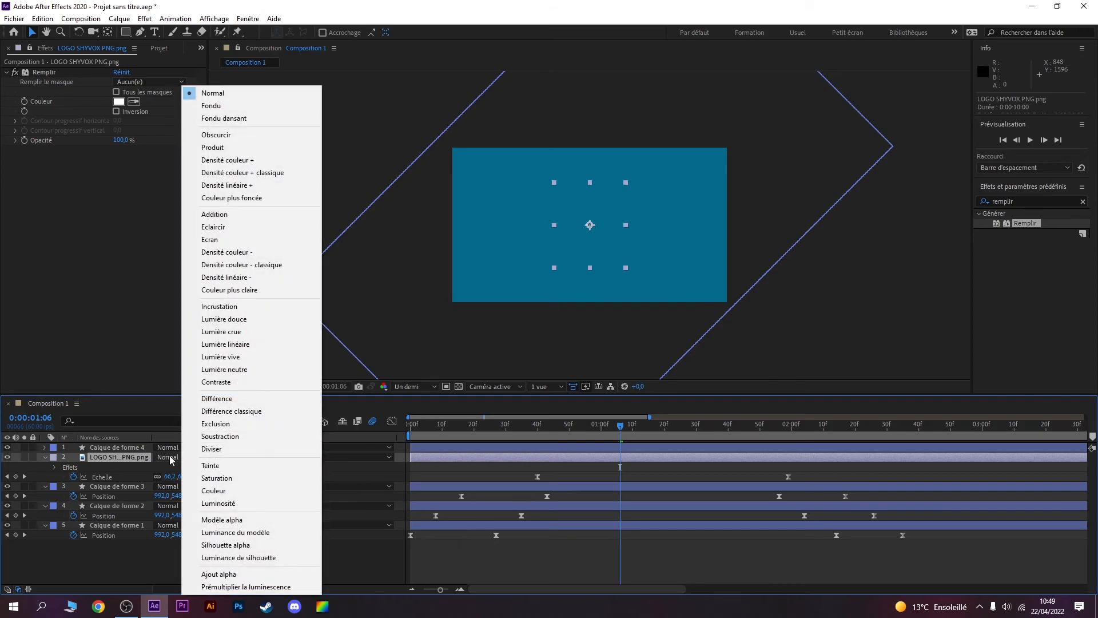
{"action": "left_click", "coordinate": [322, 478]}
{"action": "left_click", "coordinate": [240, 458]}
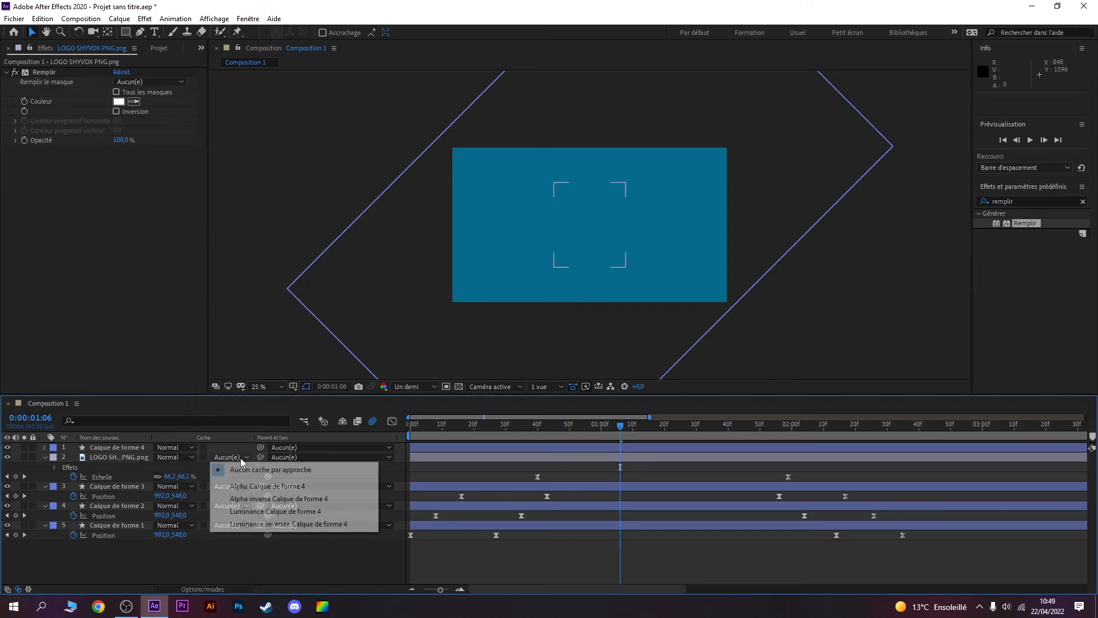
{"action": "left_click", "coordinate": [269, 487]}
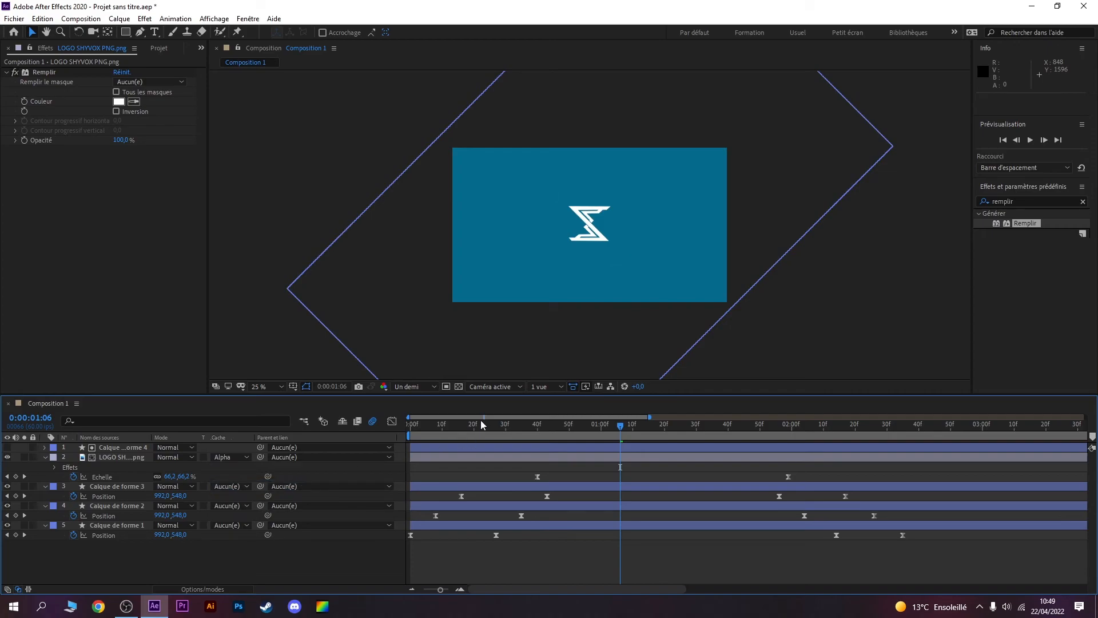
{"action": "left_click_drag", "start_coordinate": [445, 425], "coordinate": [411, 425]}
{"action": "key", "text": "space"}
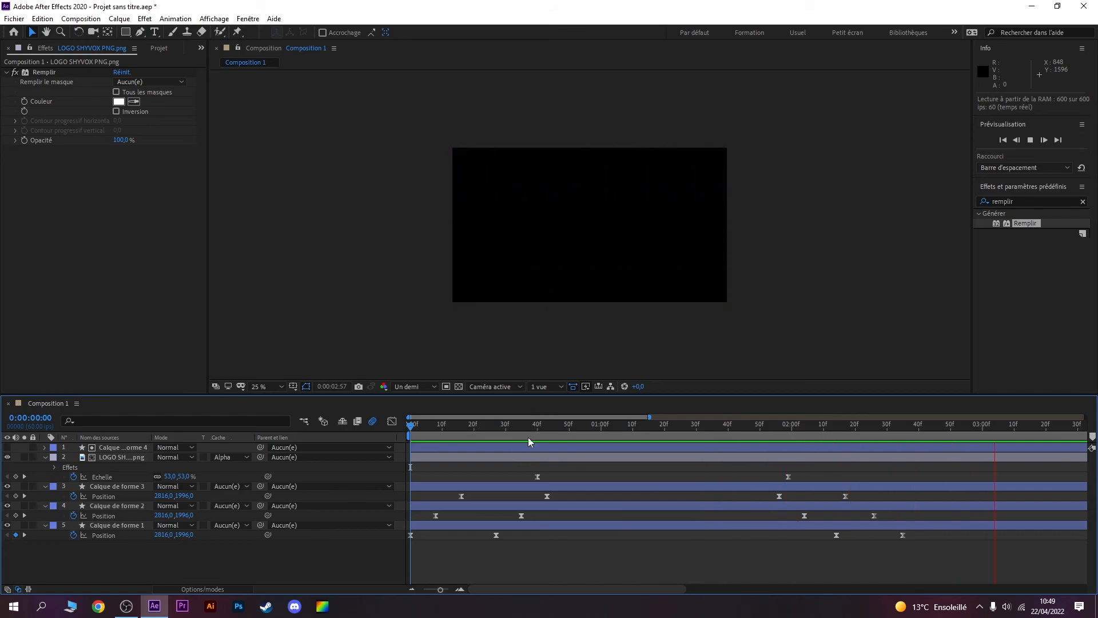
{"action": "key", "text": "space"}
{"action": "key", "text": "space"}
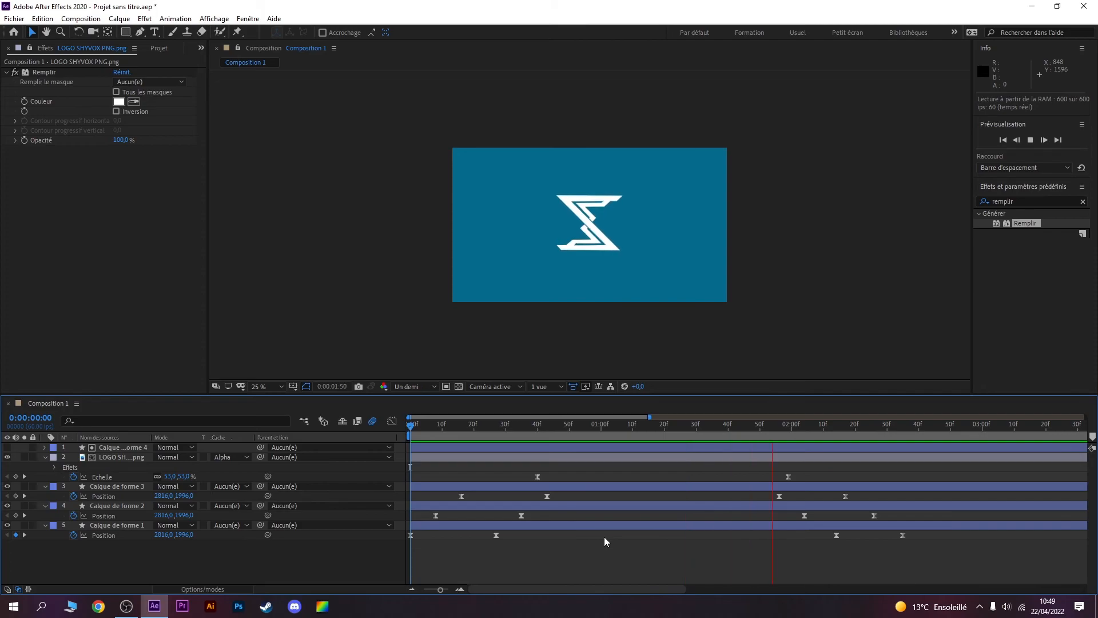
{"action": "key", "text": "space"}
{"action": "key", "text": "space"}
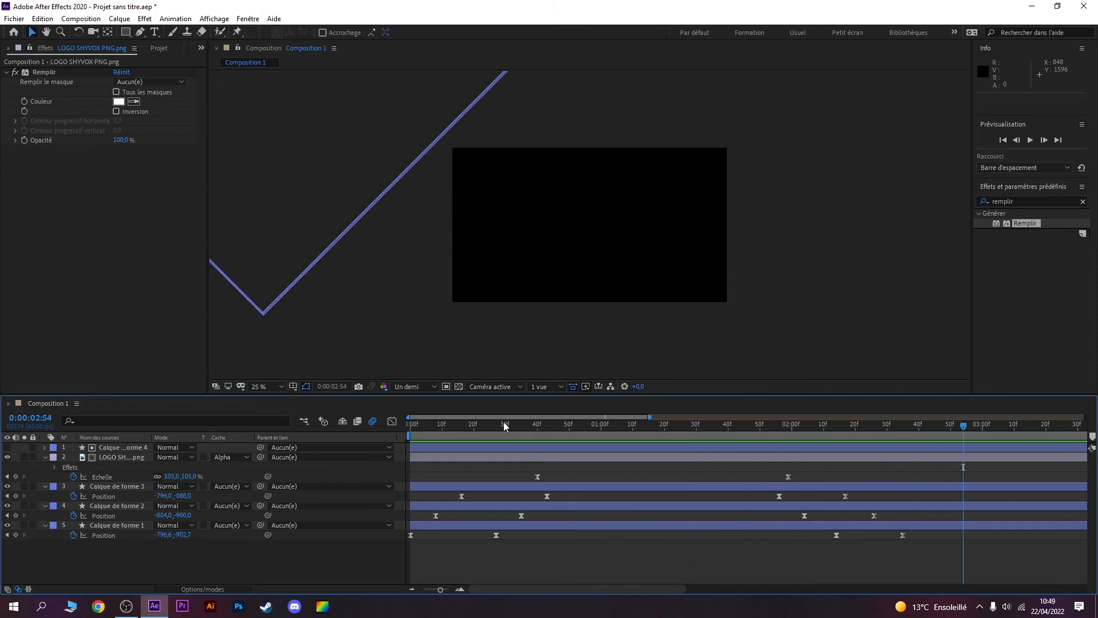
Step: Set the logo's Echelle keyframe at 0:00:00:40 to 76% and preview the animation from the start
{"action": "left_click_drag", "start_coordinate": [504, 424], "coordinate": [537, 424]}
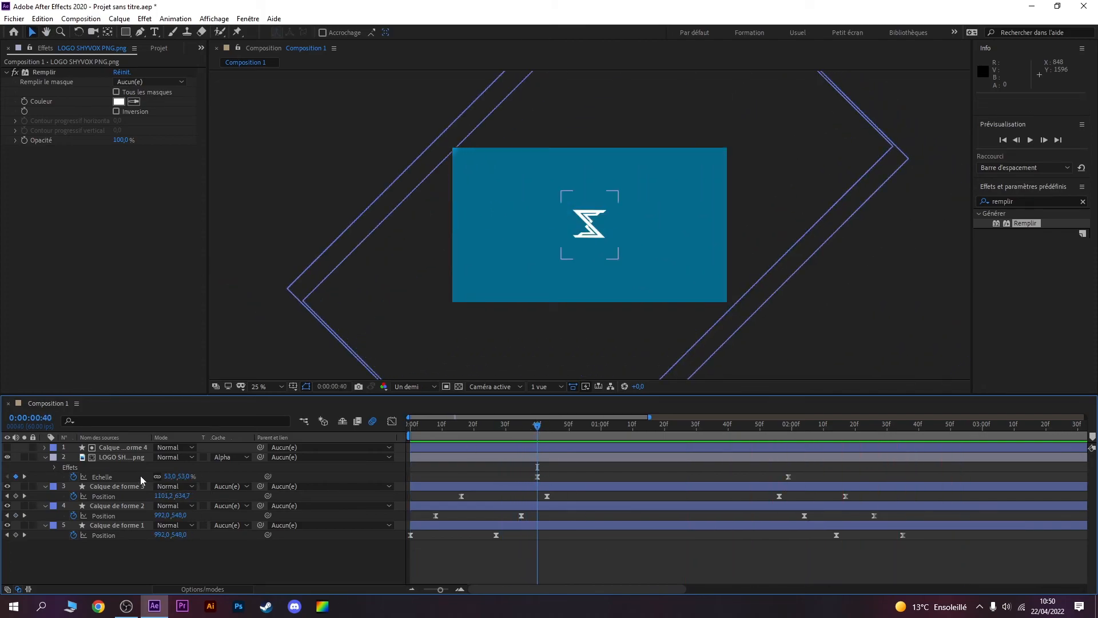
{"action": "left_click_drag", "start_coordinate": [169, 476], "coordinate": [181, 476]}
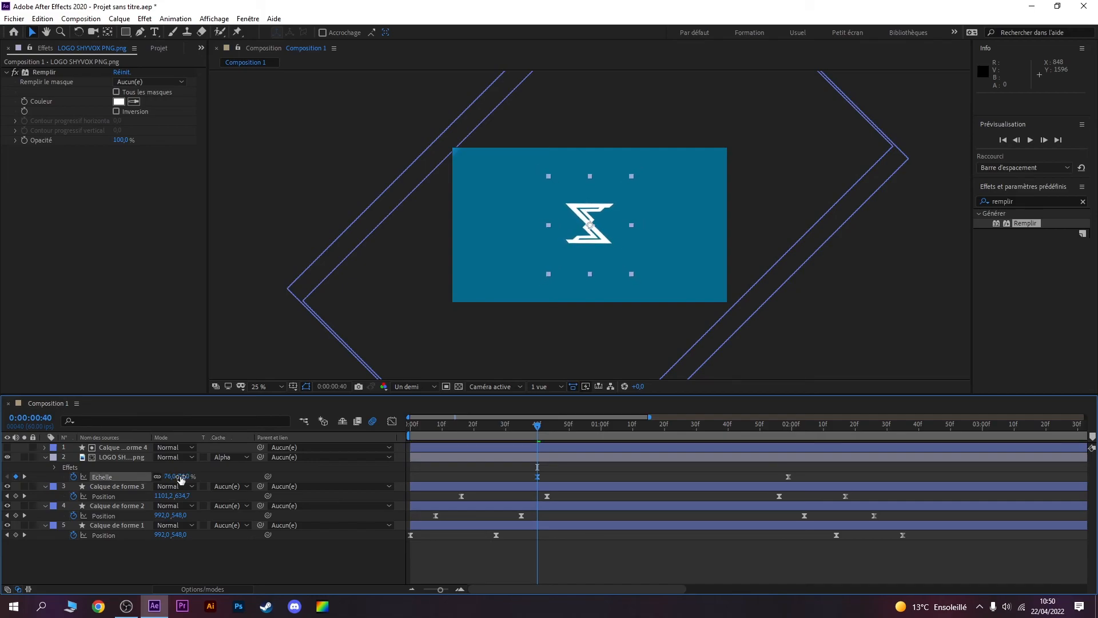
{"action": "left_click", "coordinate": [422, 424]}
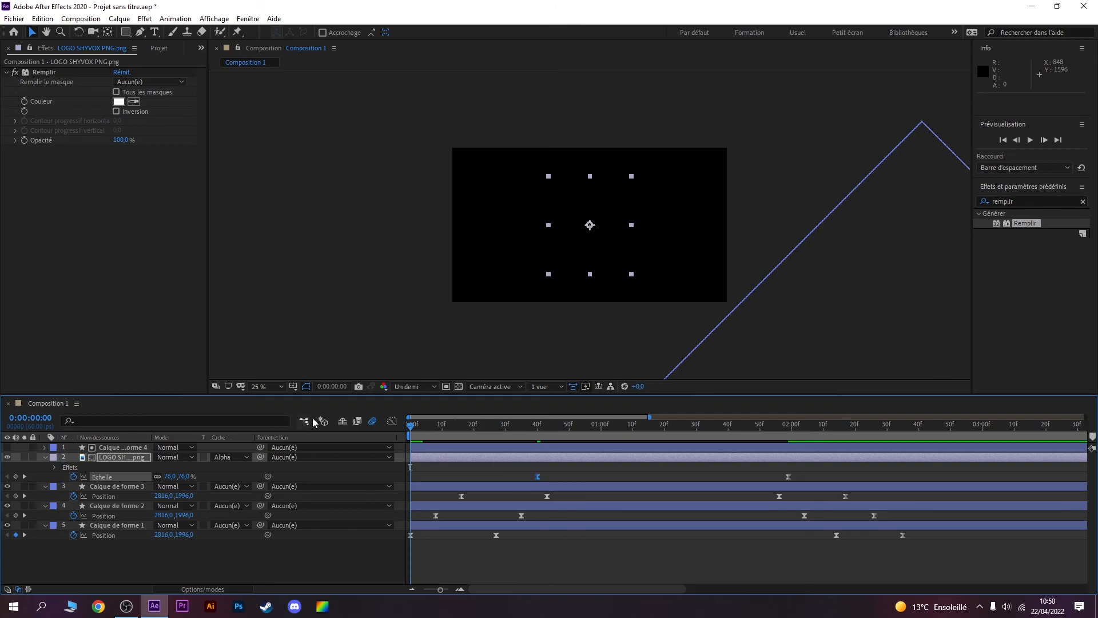
{"action": "key", "text": "space"}
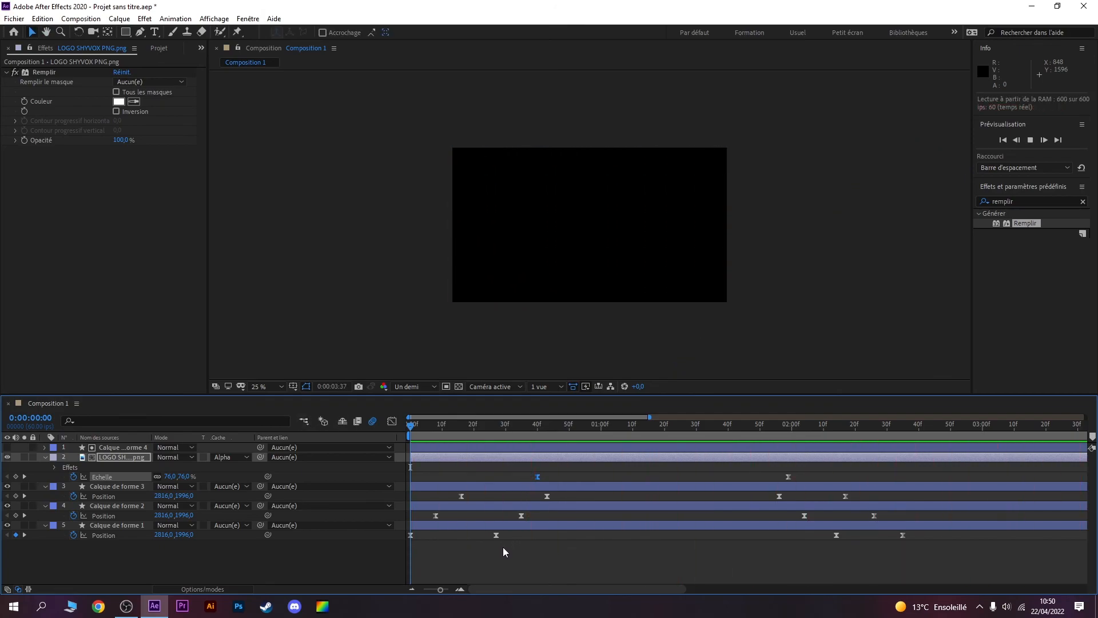
{"action": "key", "text": "space"}
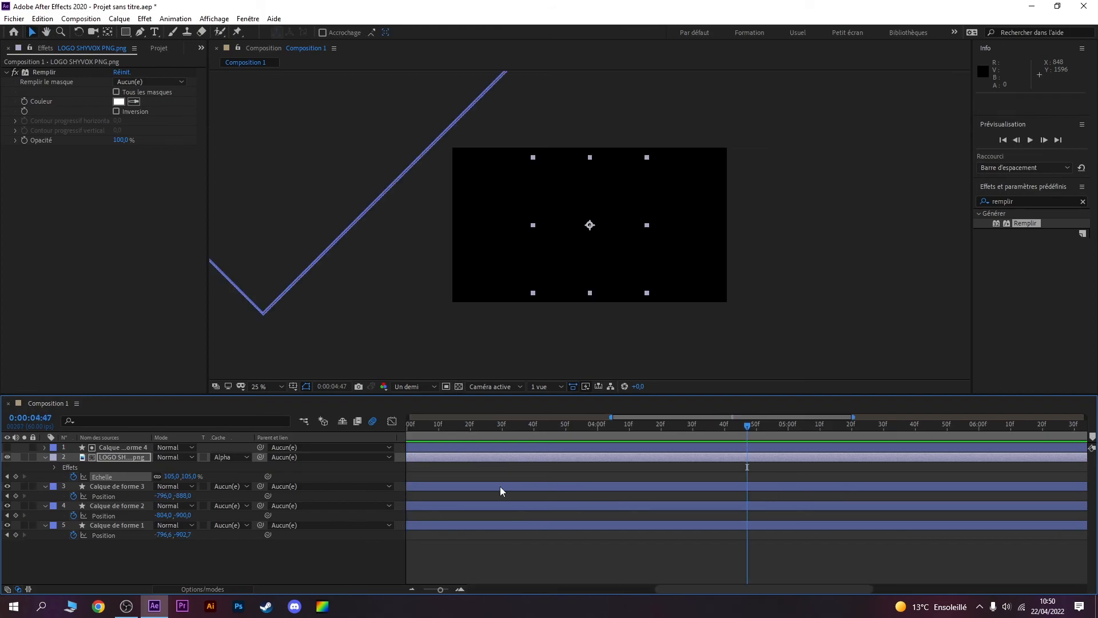
{"action": "left_click_drag", "start_coordinate": [664, 589], "coordinate": [478, 589]}
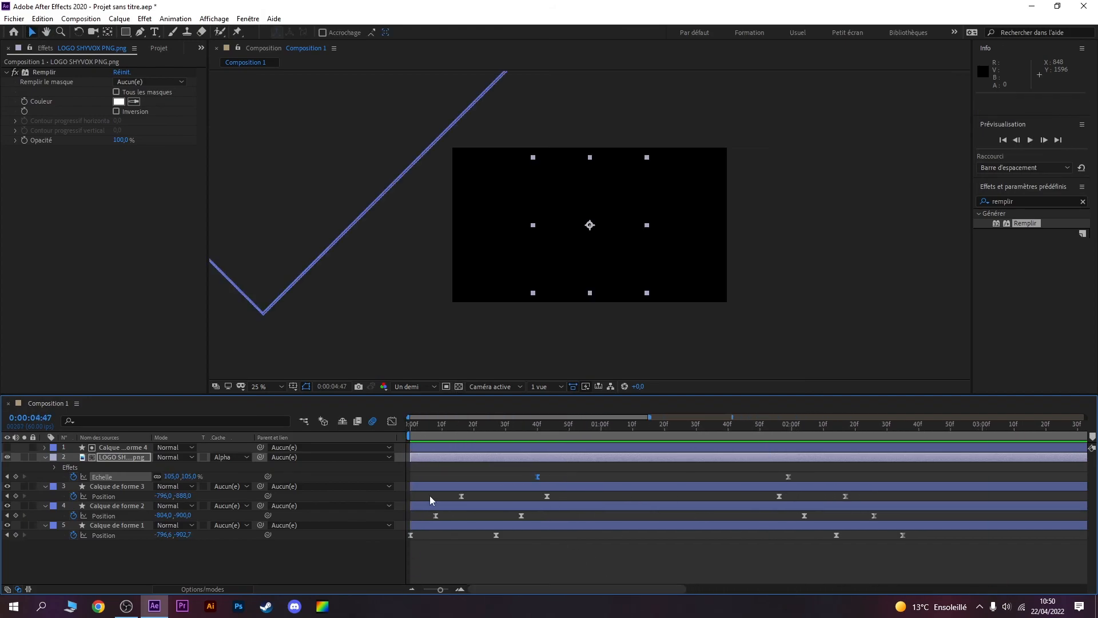
{"action": "key", "text": "Home"}
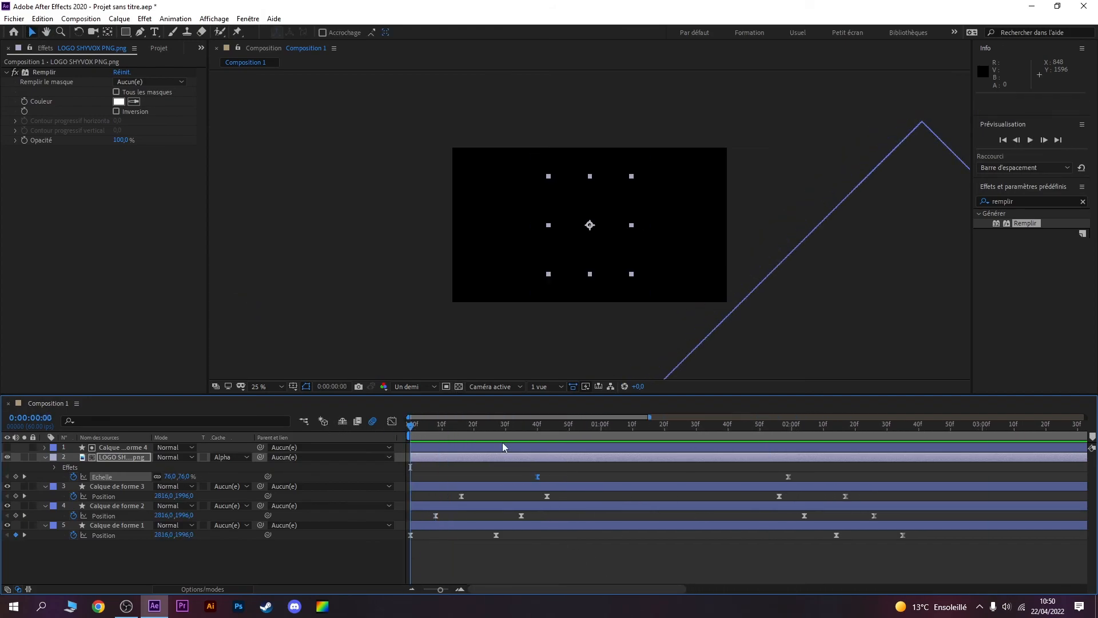
{"action": "key", "text": "space"}
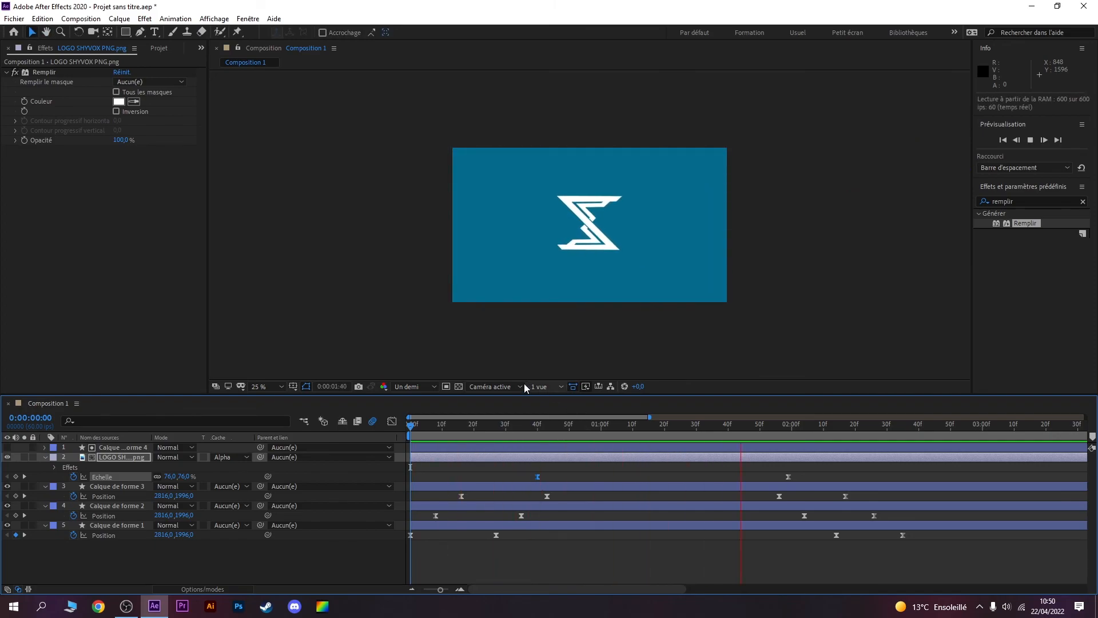
{"action": "key", "text": "space"}
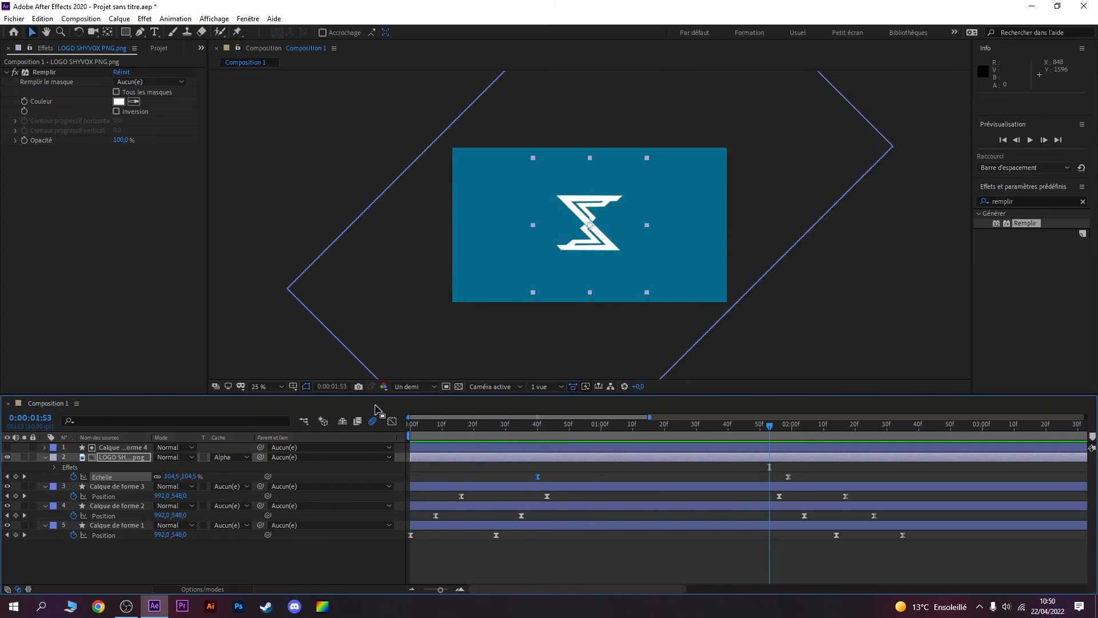
Step: Turn on the transparency grid for the composition view and return to the first frame
{"action": "left_click", "coordinate": [458, 387]}
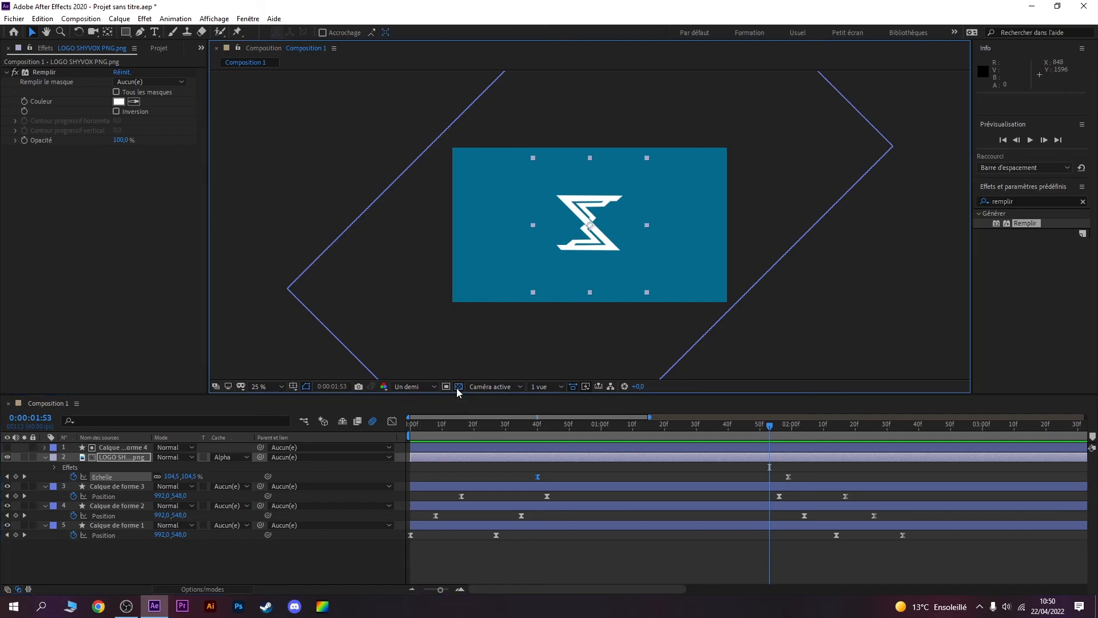
{"action": "key", "text": "Home"}
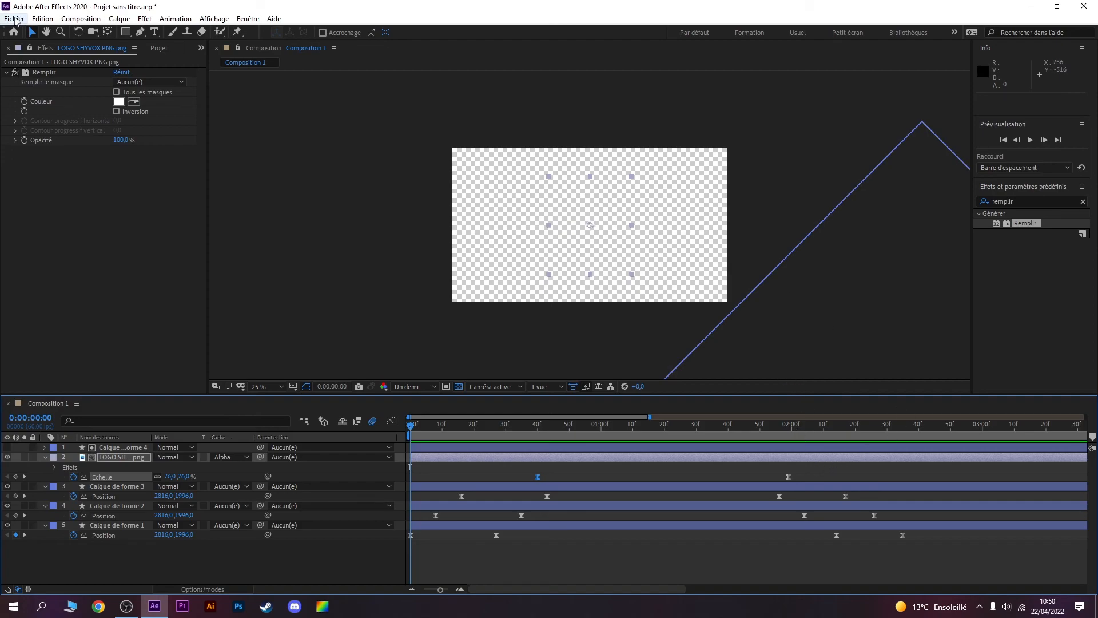
{"action": "left_click", "coordinate": [15, 21]}
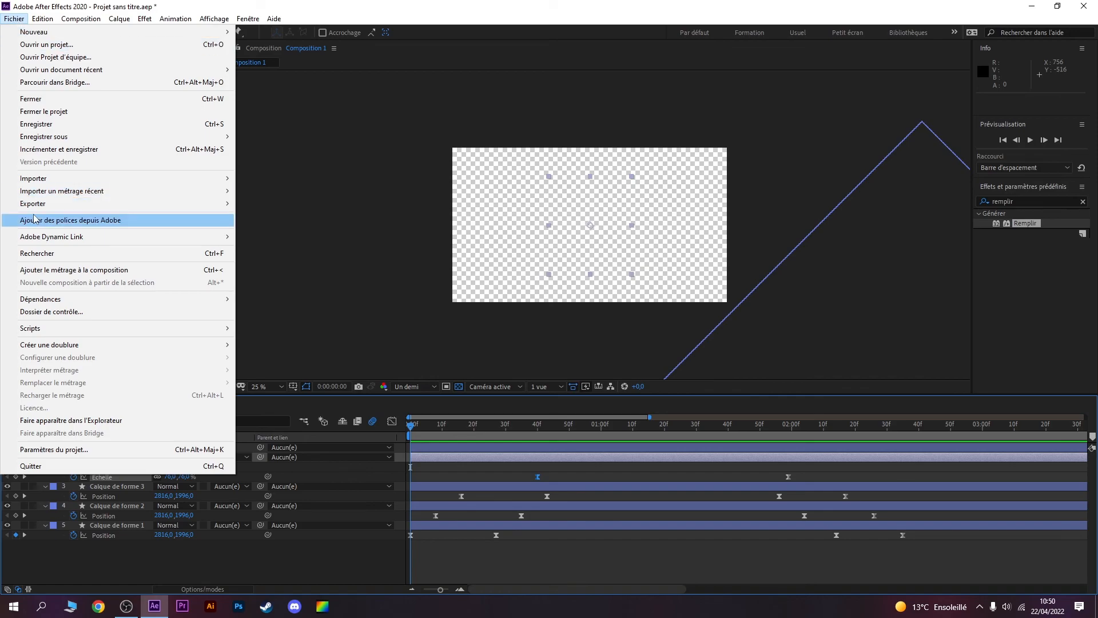
{"action": "mouse_move", "coordinate": [61, 206]}
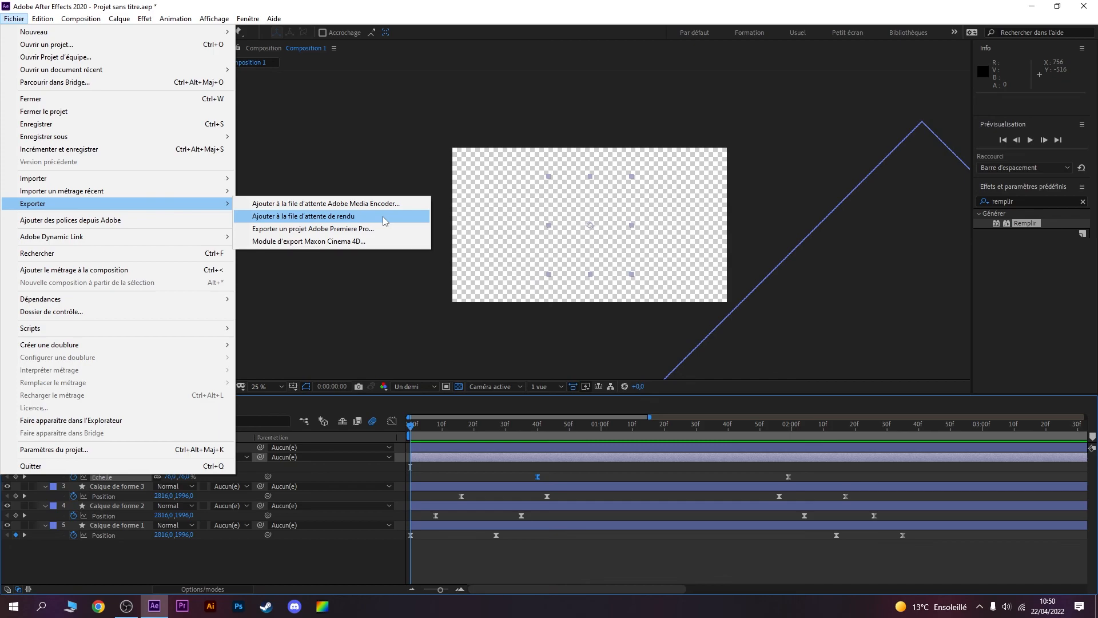
{"action": "left_click", "coordinate": [471, 112]}
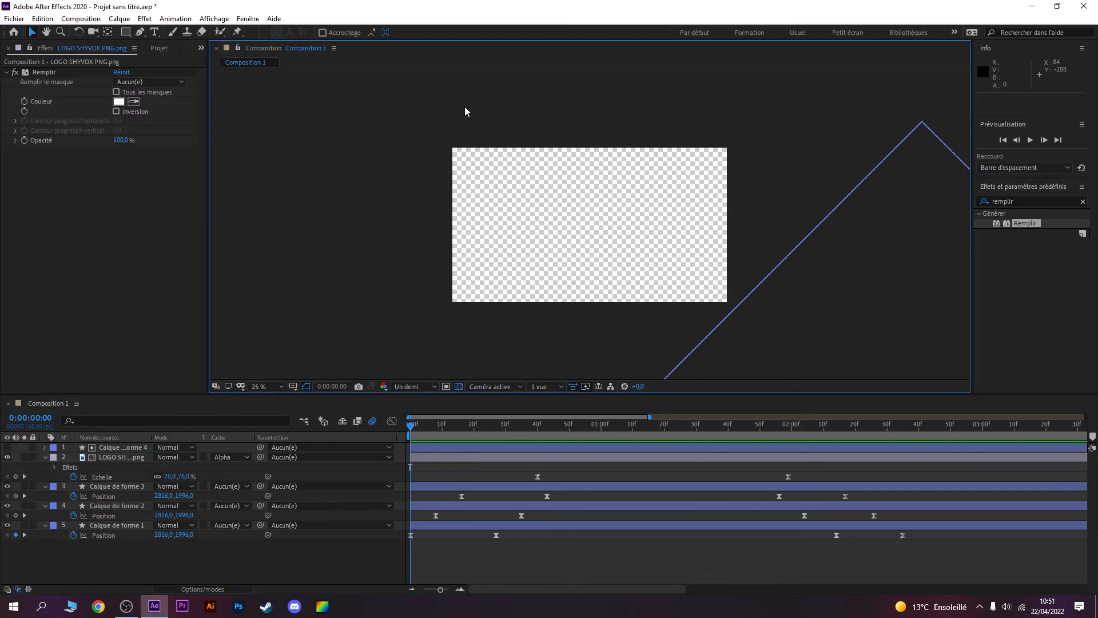